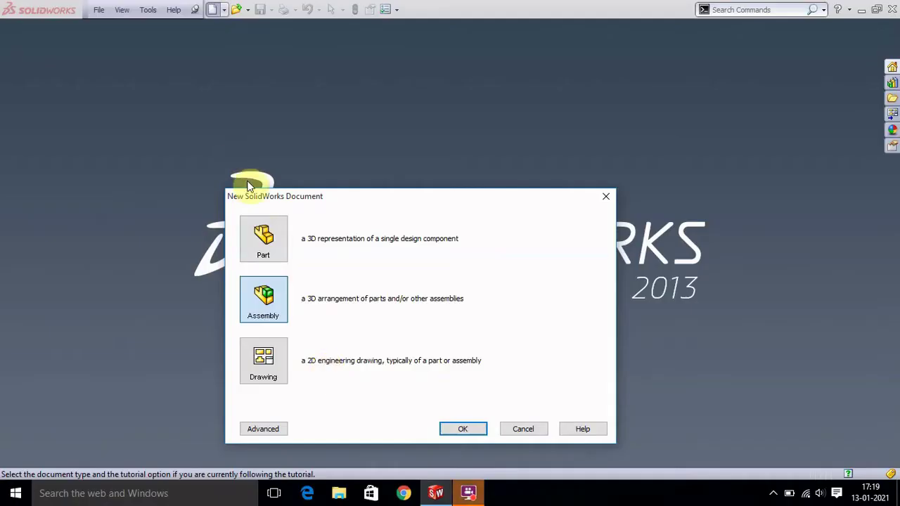
- Pick Part as the type for the new SolidWorks document
left_click(263, 237)
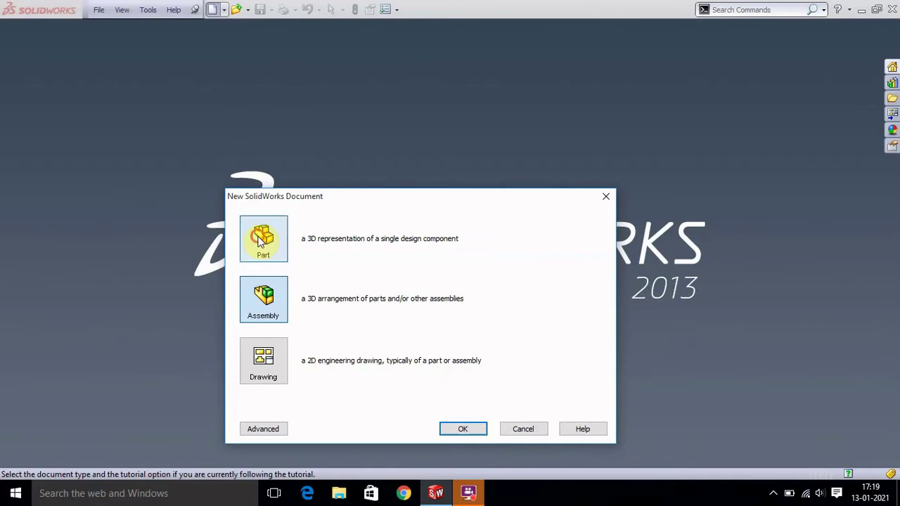
- Create the part and sketch a 60 mm radius circle at the origin on Right Plane
left_click(463, 431)
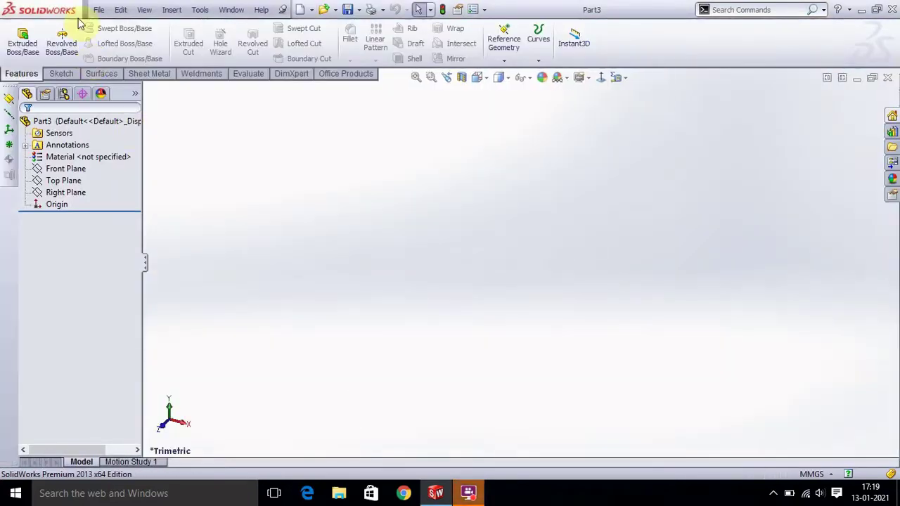
left_click(64, 193)
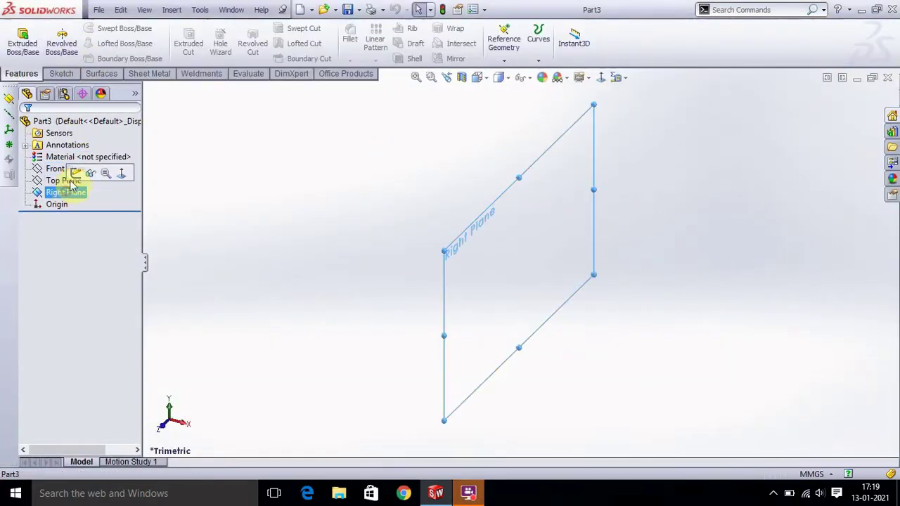
left_click(76, 173)
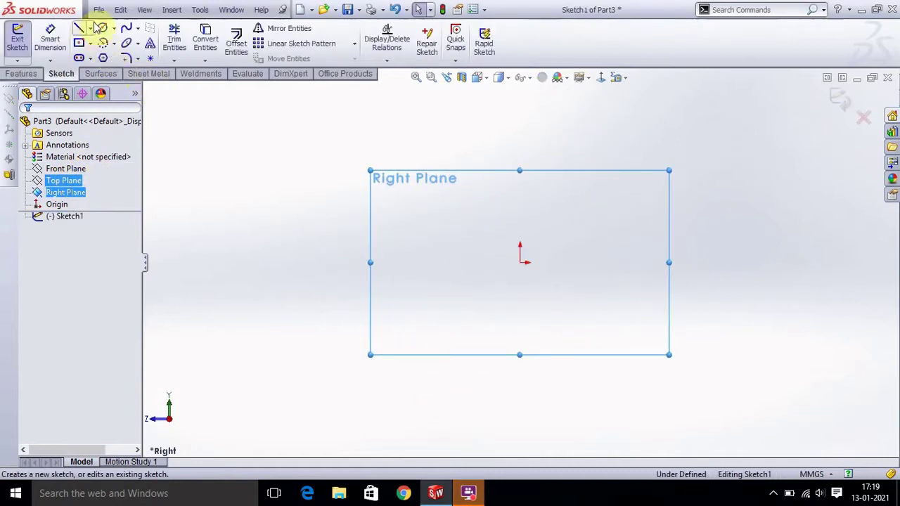
left_click(102, 28)
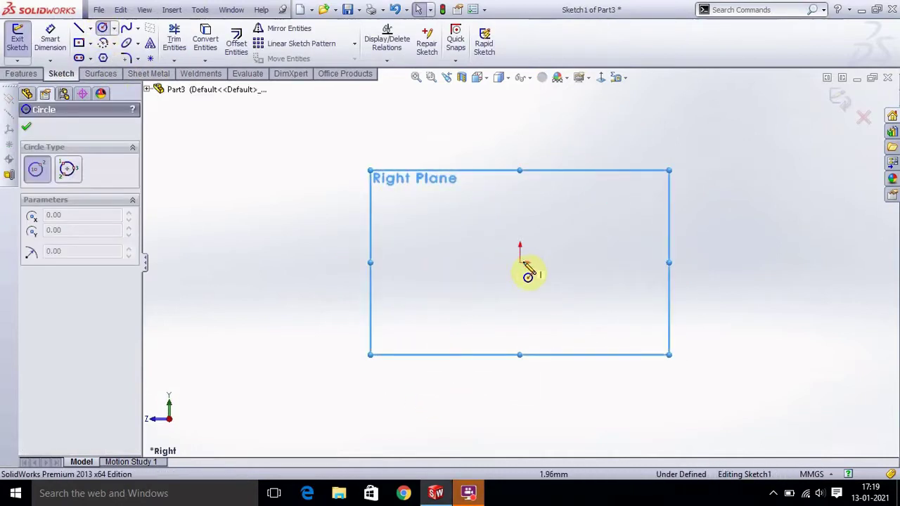
left_click(520, 262)
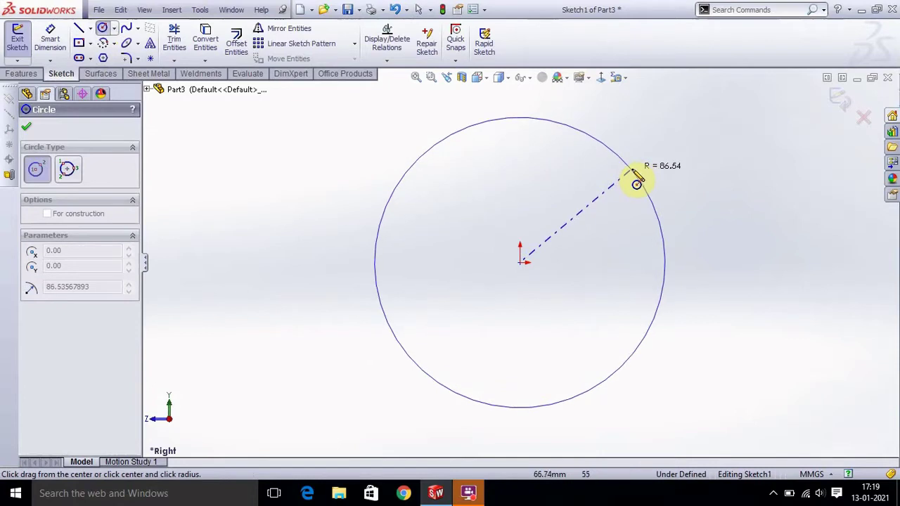
left_click(653, 173)
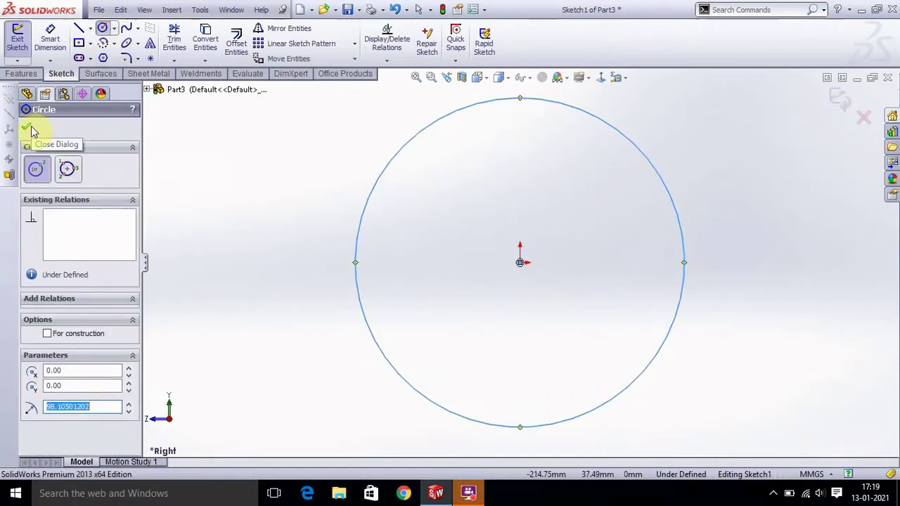
type("6")
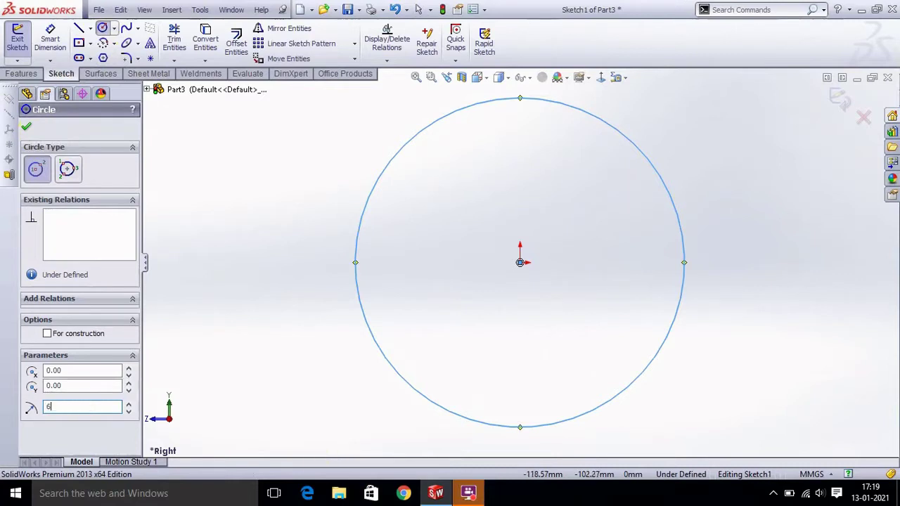
type("0.00")
key("Return")
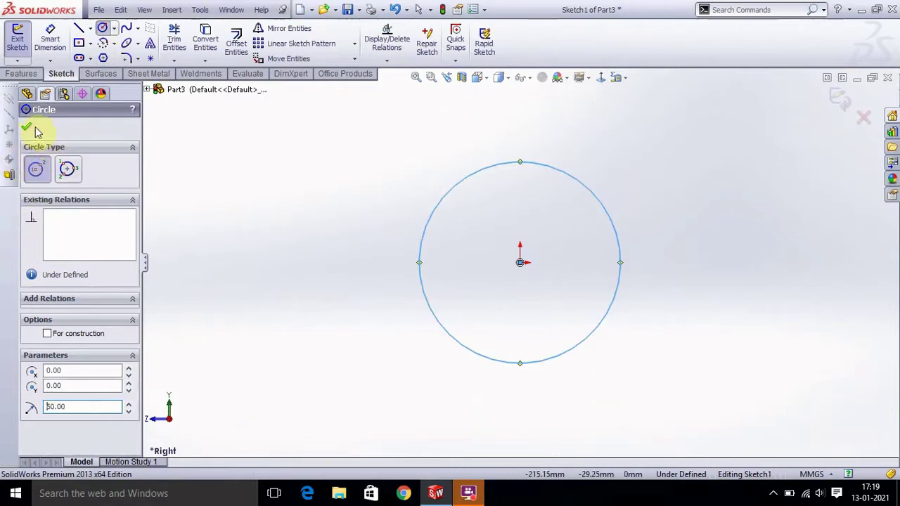
left_click(26, 127)
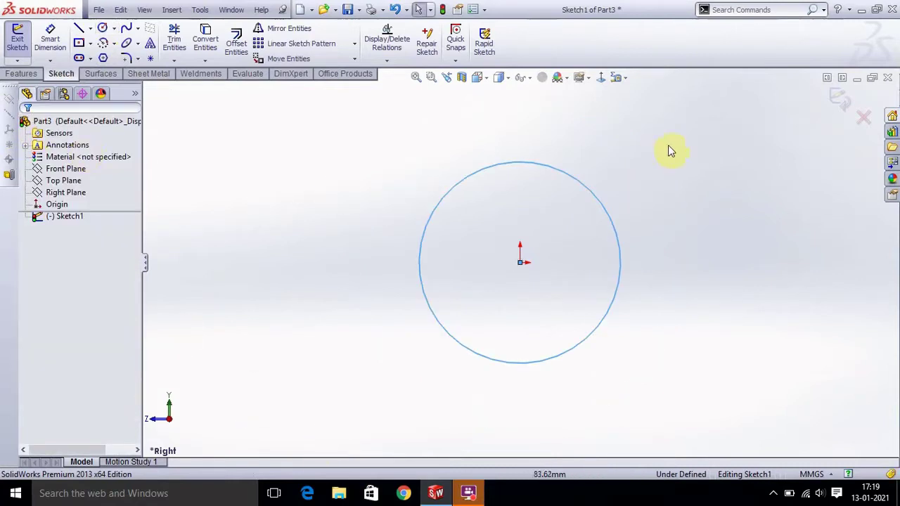
- Add a concentric 10 mm radius circle at the origin
scroll(552, 251, "down", 1)
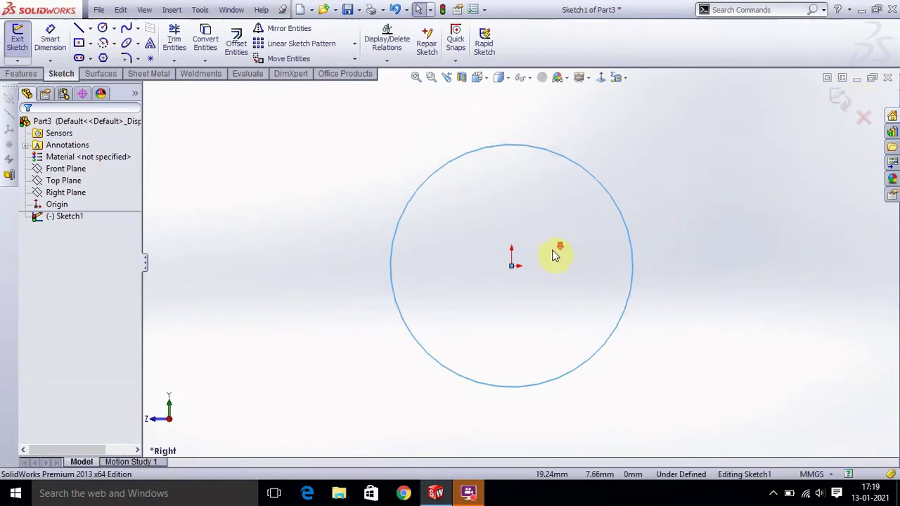
scroll(532, 277, "down", 2)
scroll(464, 278, "down", 2)
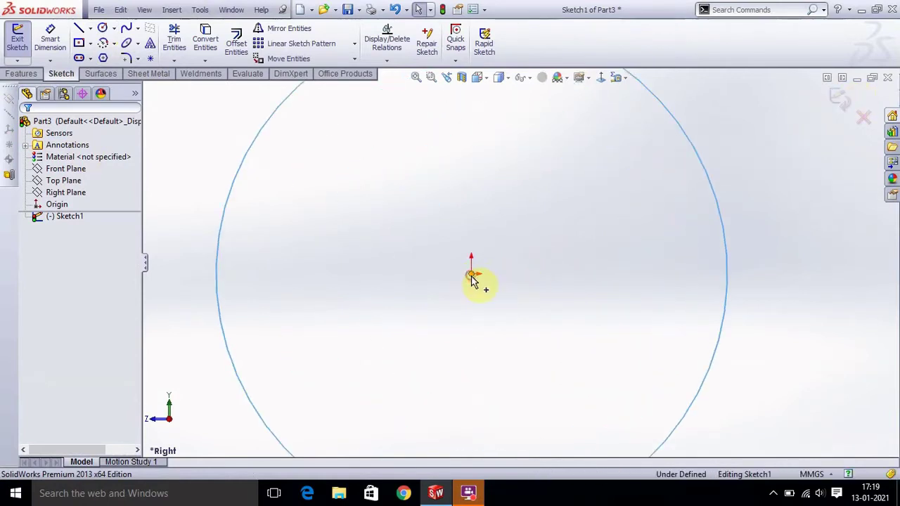
left_click(472, 276)
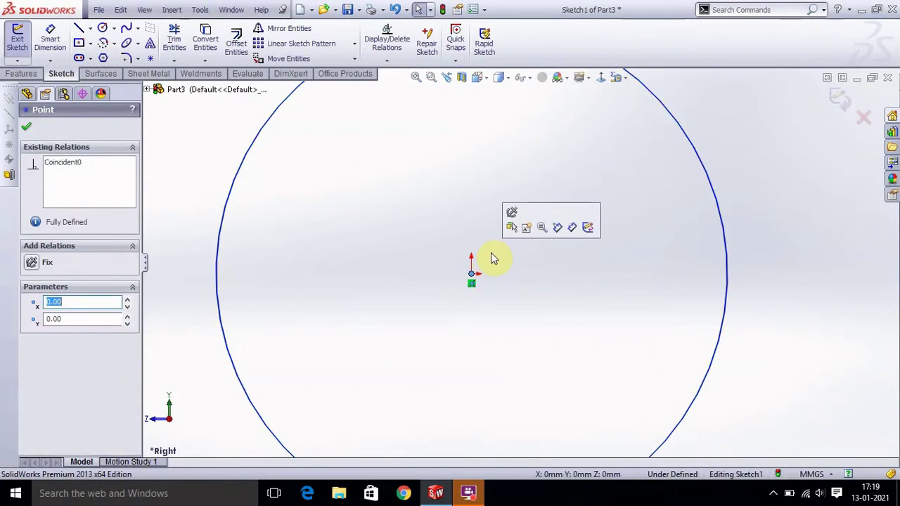
left_click(103, 29)
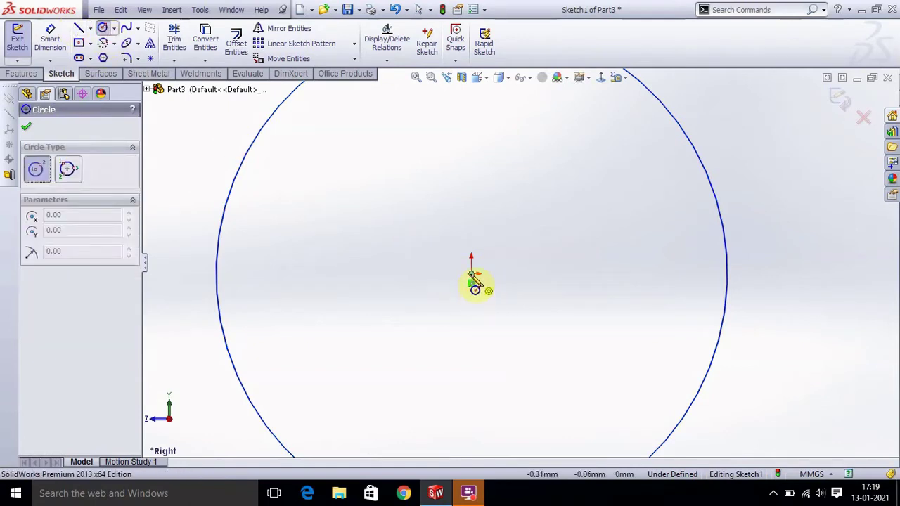
left_click(471, 274)
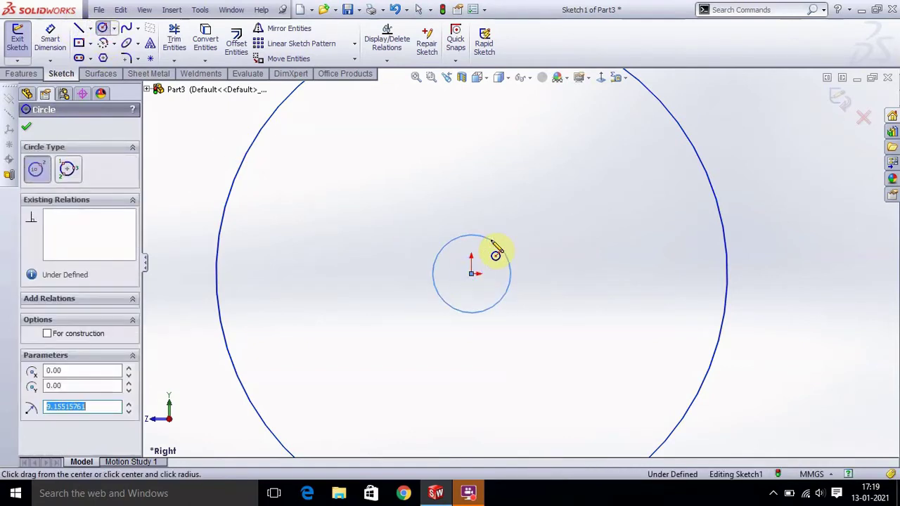
type("10")
key("Return")
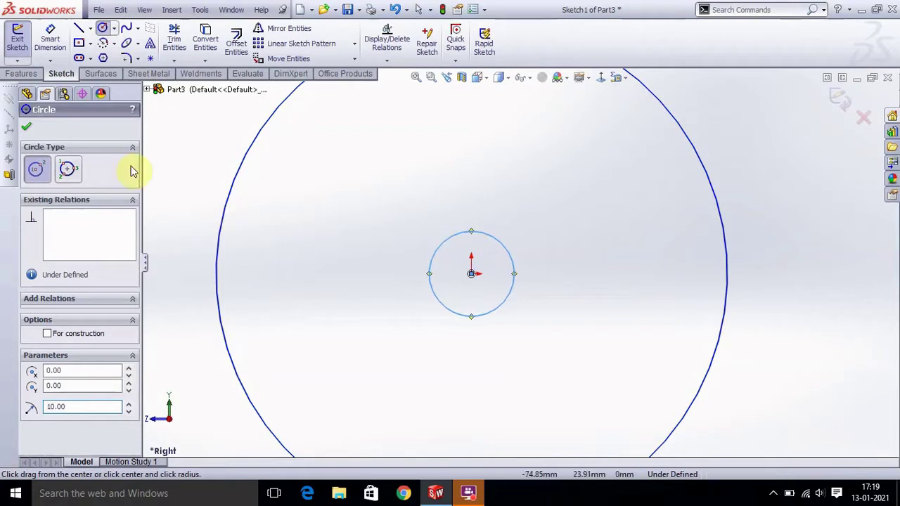
left_click(31, 128)
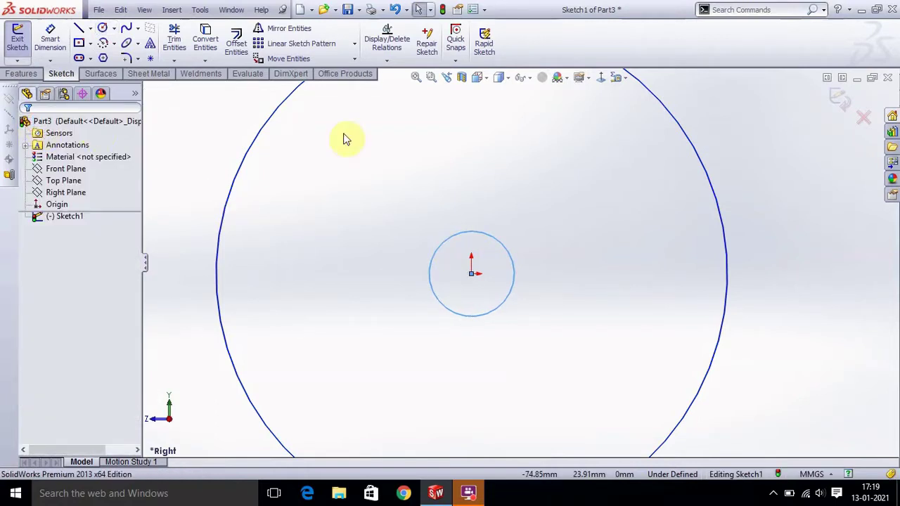
- Exit the sketch, blind-extrude it 60 mm as Boss-Extrude1, and set a standard view
left_click(840, 102)
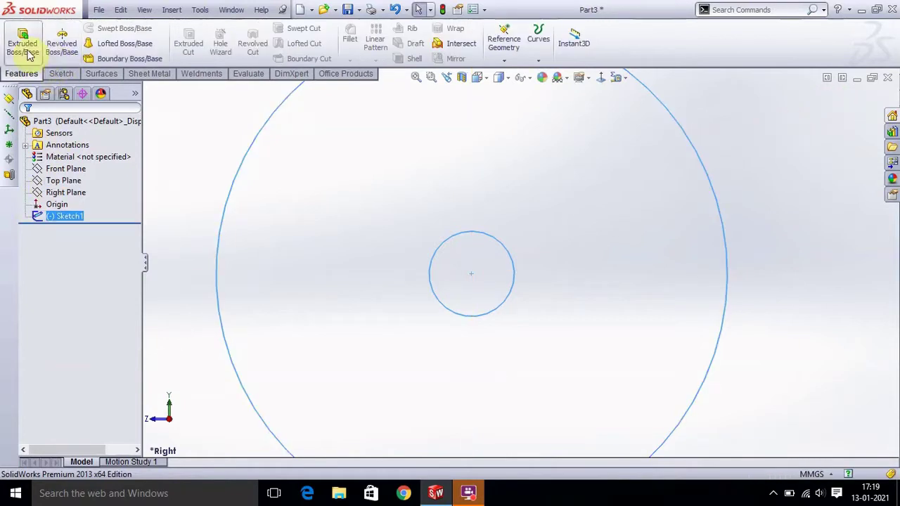
left_click(23, 44)
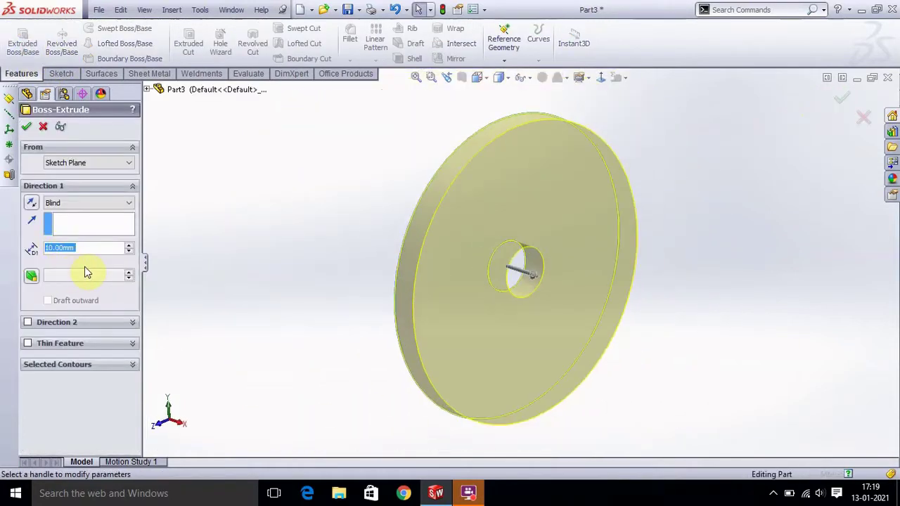
type("60")
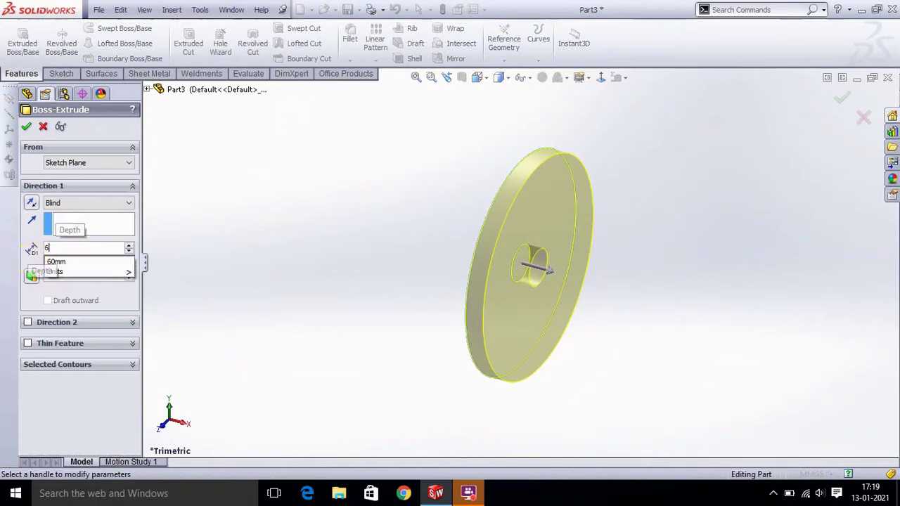
key("Return")
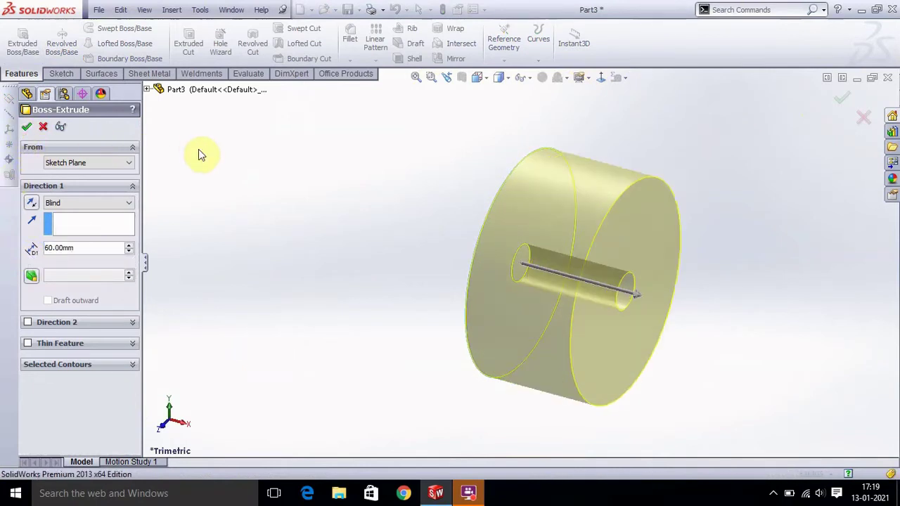
key("Return")
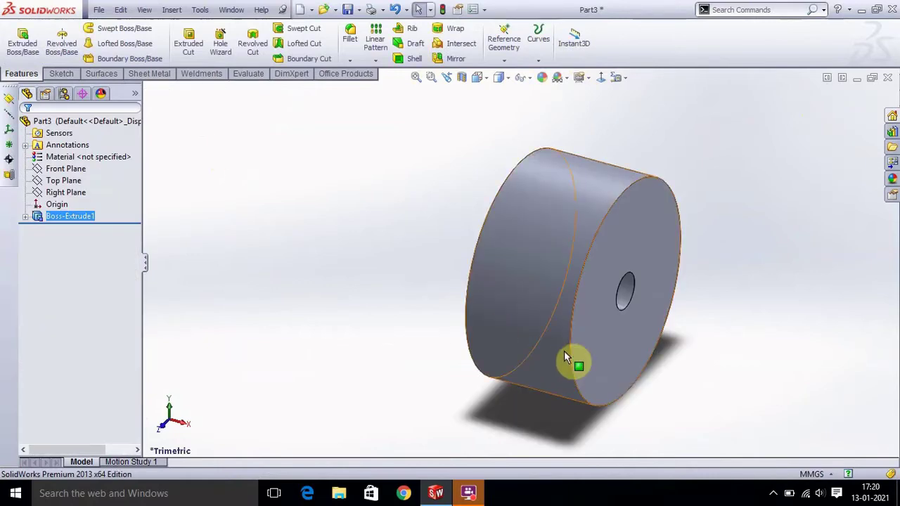
middle_click_drag(563, 349, 598, 337)
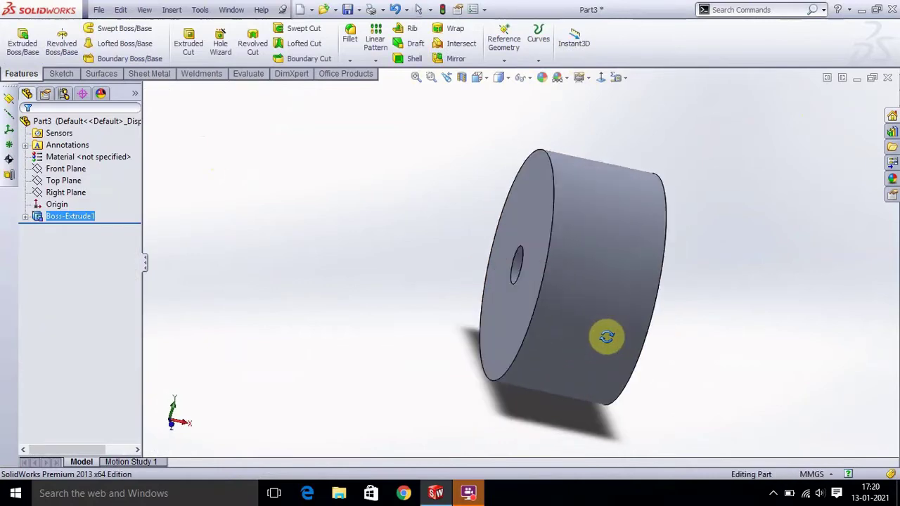
left_click(477, 79)
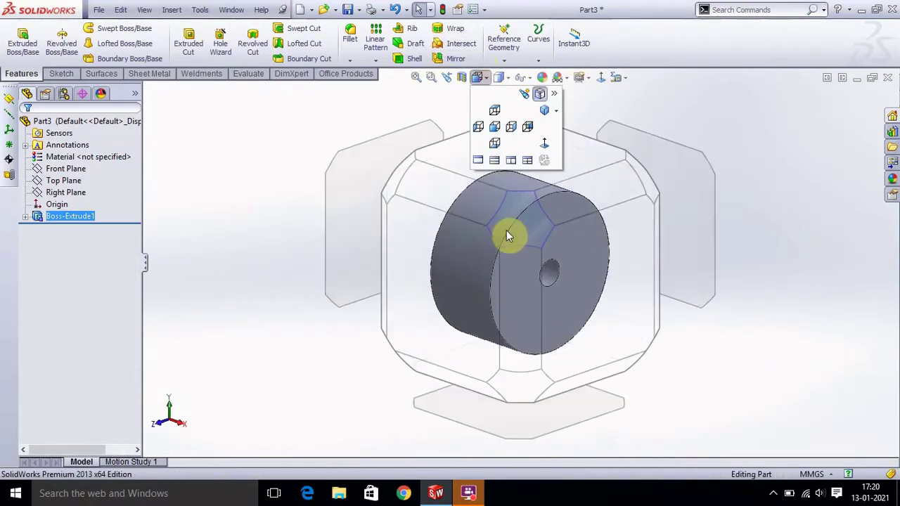
left_click(590, 266)
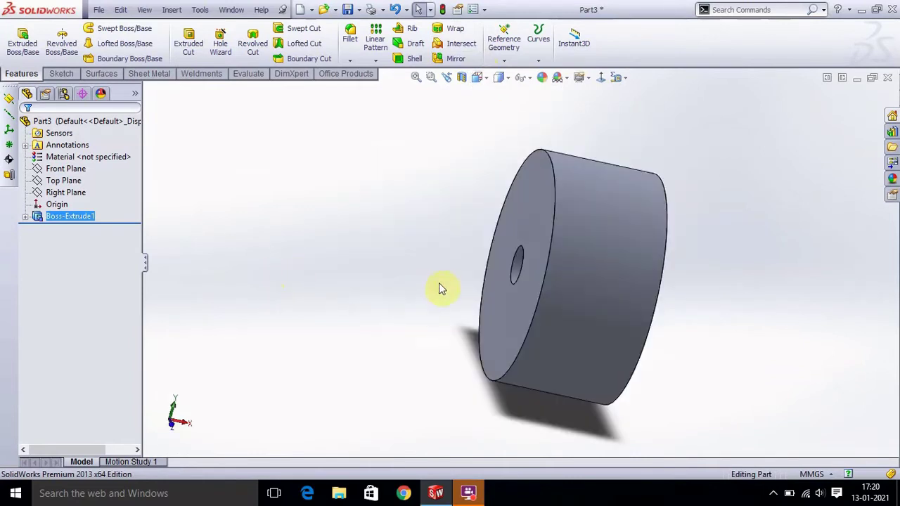
- Sketch on the cylinder's front face with a vertical centerline from origin to top edge
left_click(526, 225)
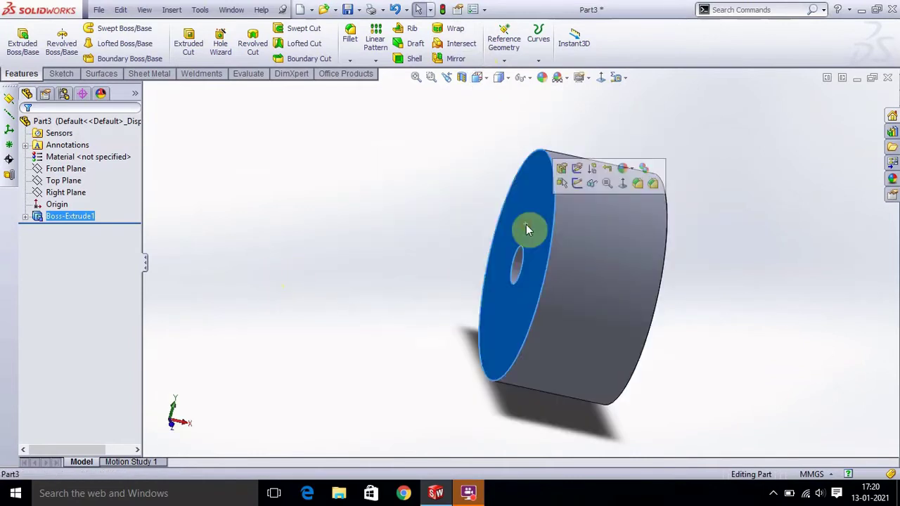
left_click(576, 184)
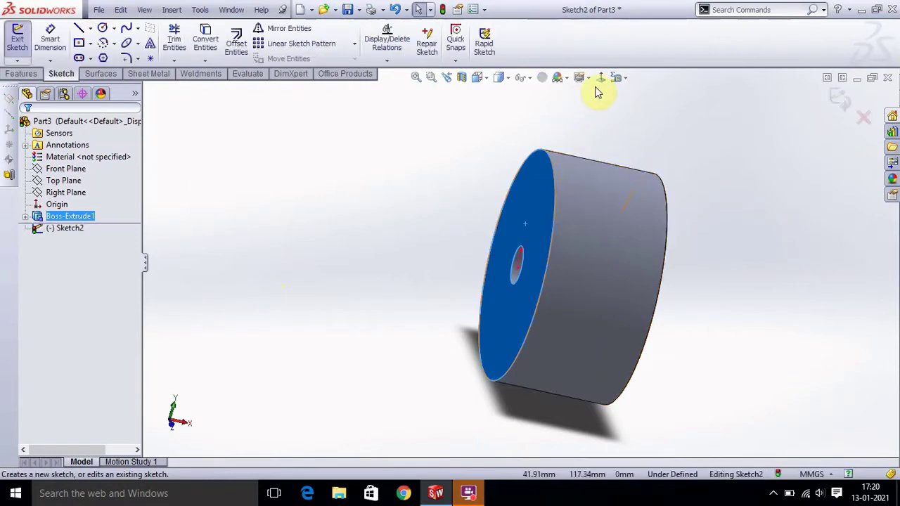
left_click(599, 79)
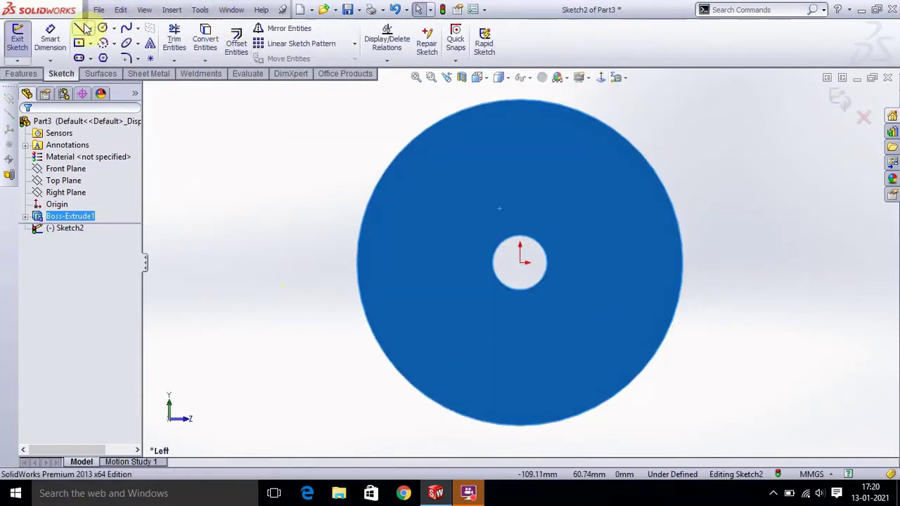
left_click(92, 28)
left_click(90, 56)
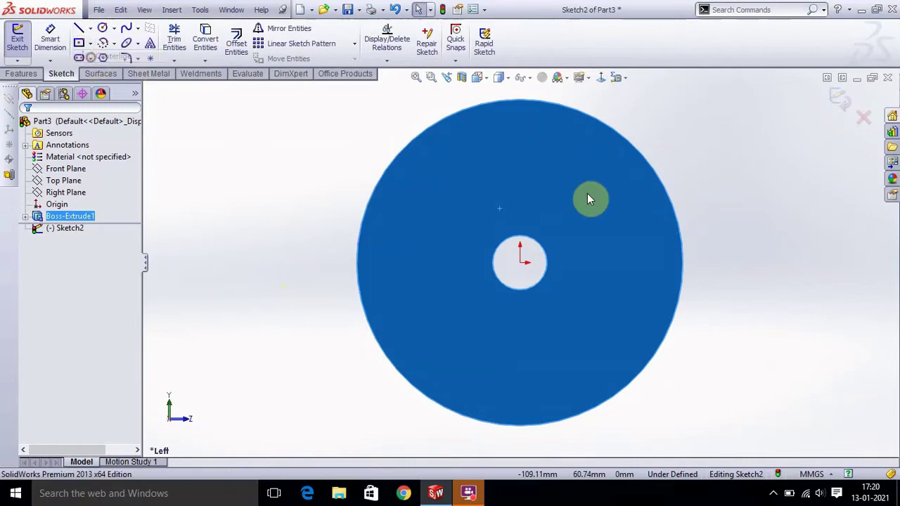
left_click(520, 263)
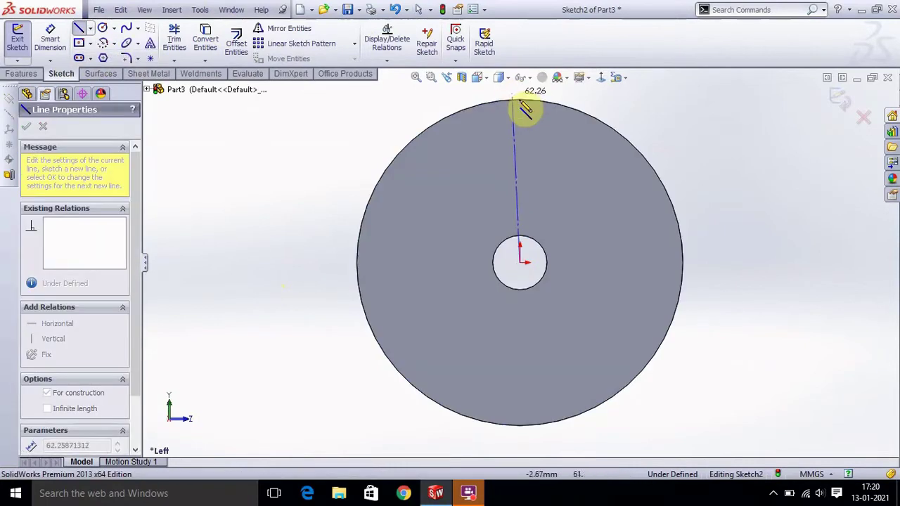
left_click(521, 101)
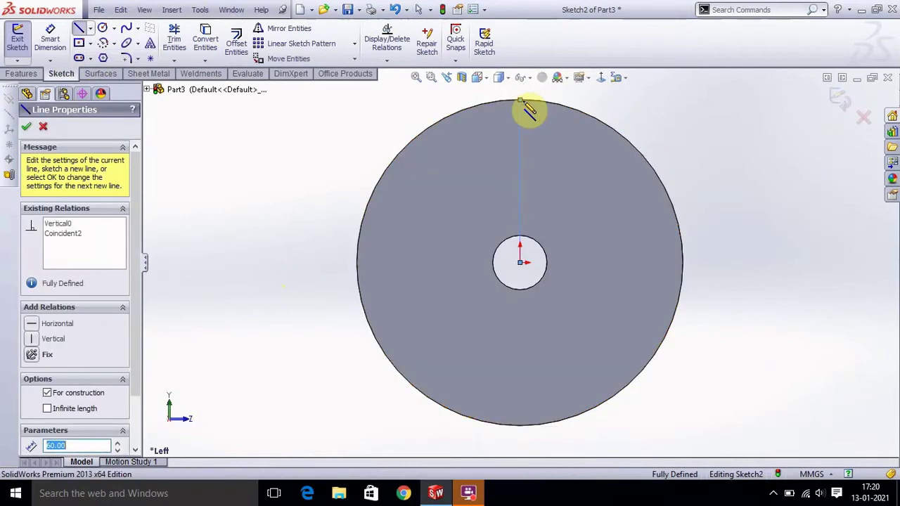
key("Escape")
key("Escape")
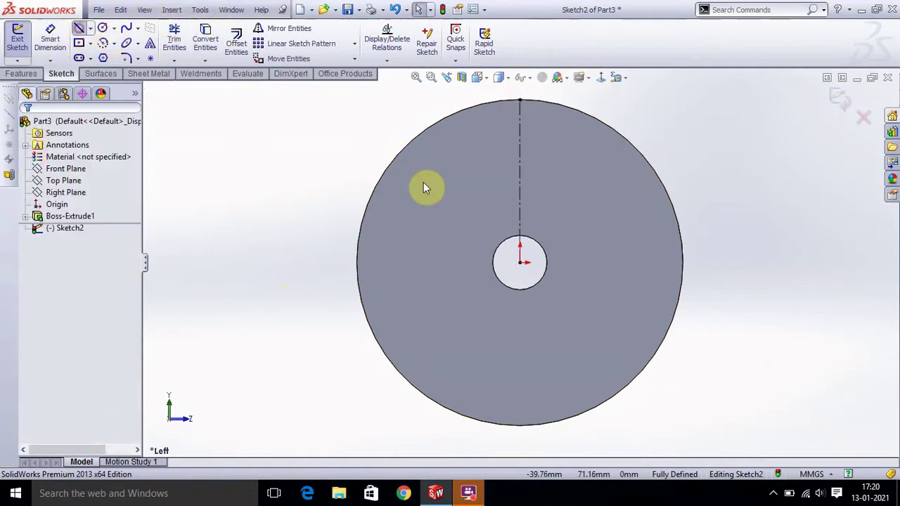
- Draw two lines from the origin to the rim, one each side of the centerline
key("l")
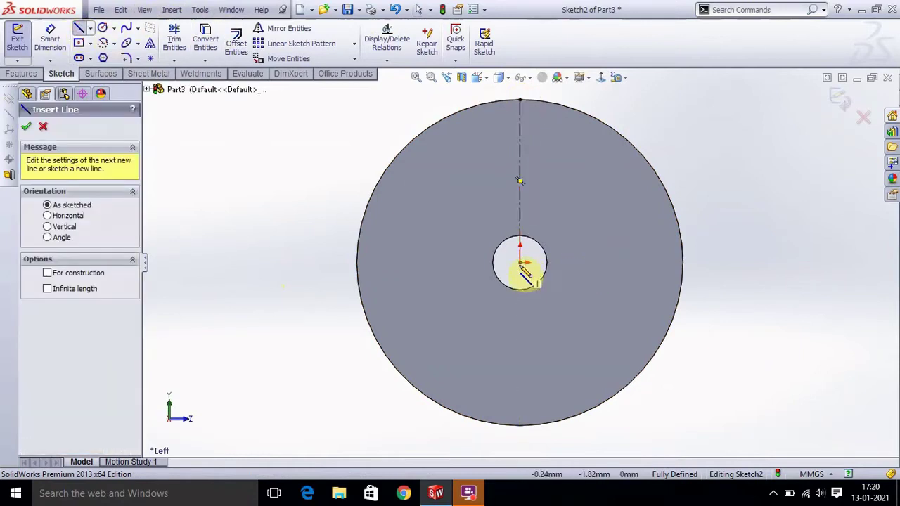
left_click(519, 263)
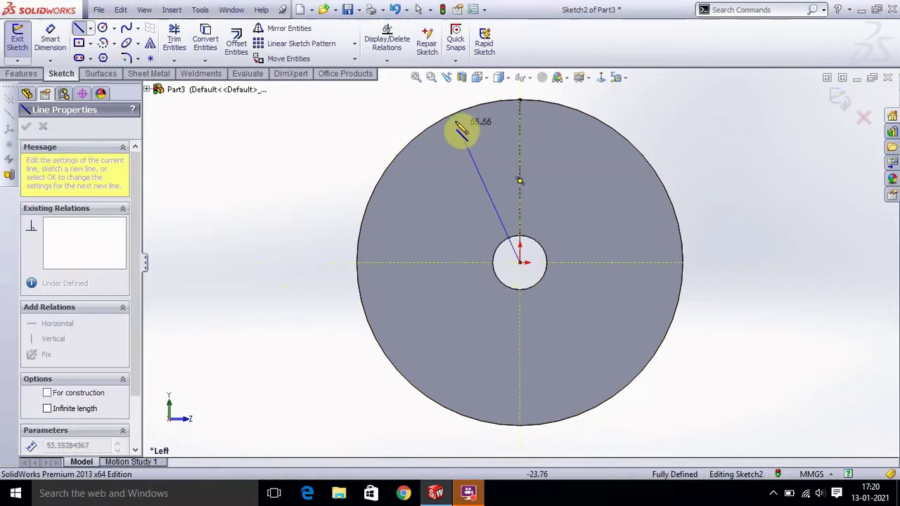
left_click(455, 114)
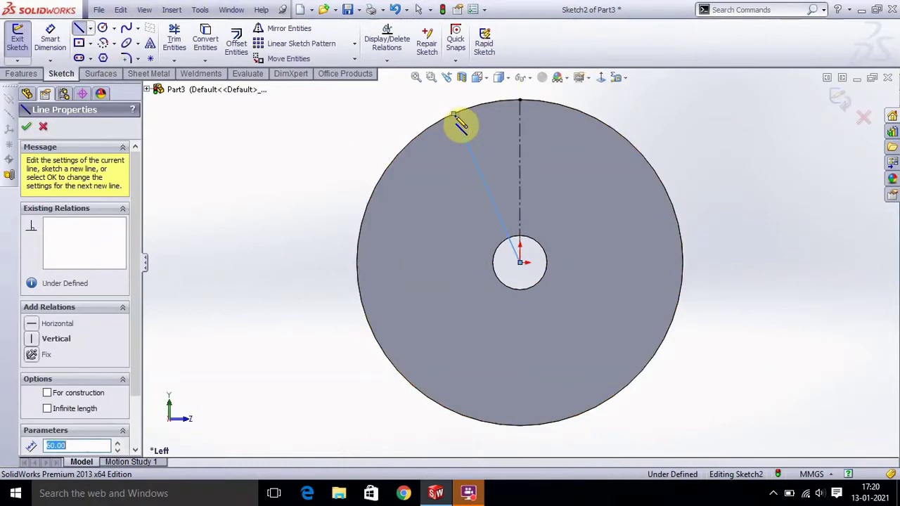
key("Escape")
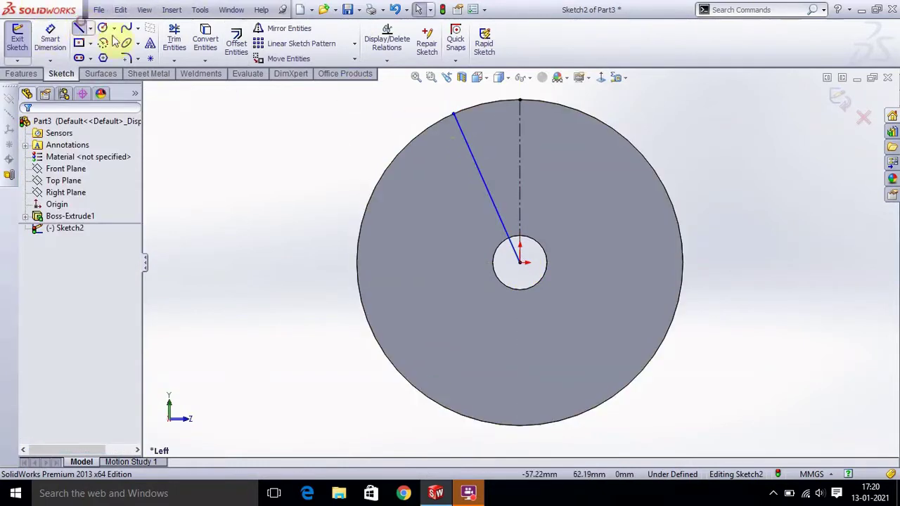
left_click(519, 262)
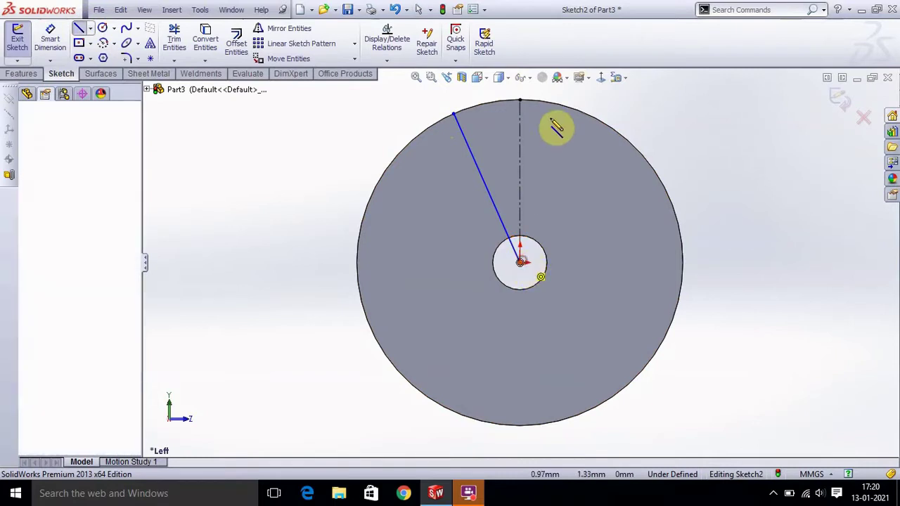
left_click(562, 105)
key("Escape")
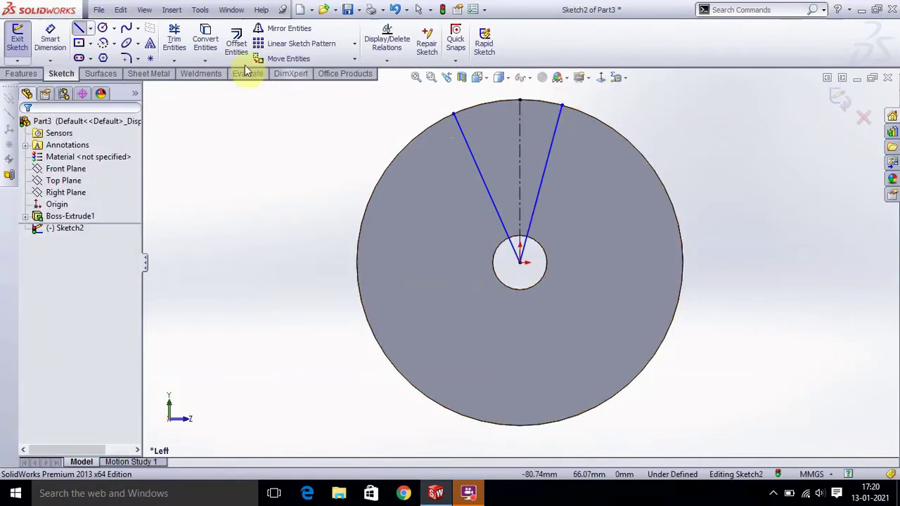
- Dimension the left and right lines at 15° each from the centerline
left_click(57, 49)
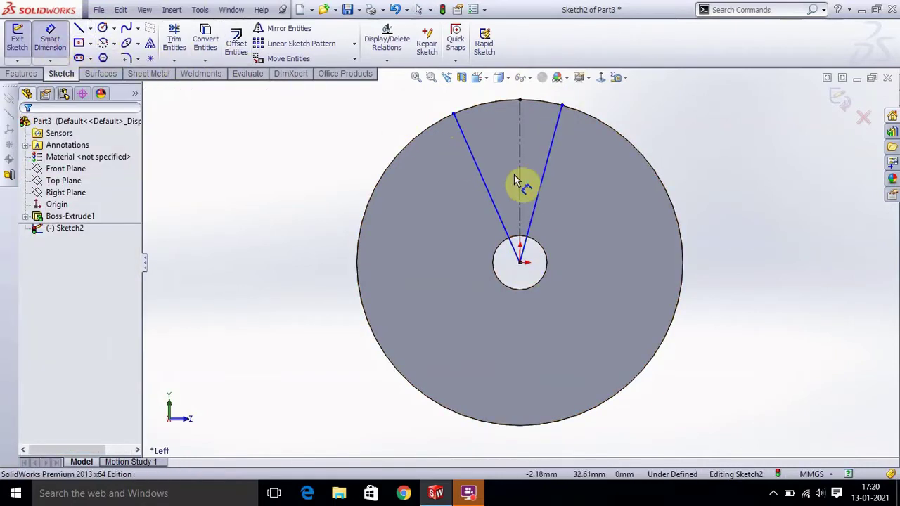
left_click(491, 194)
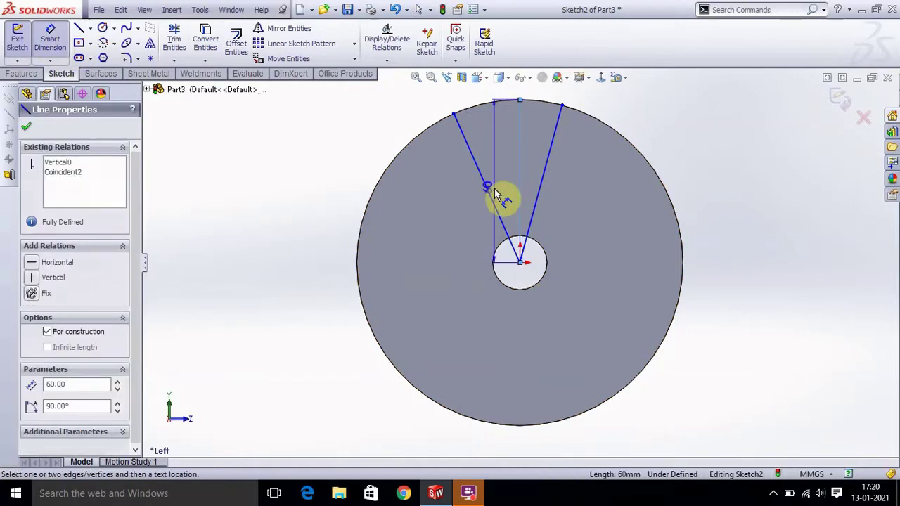
left_click(490, 196)
left_click(504, 166)
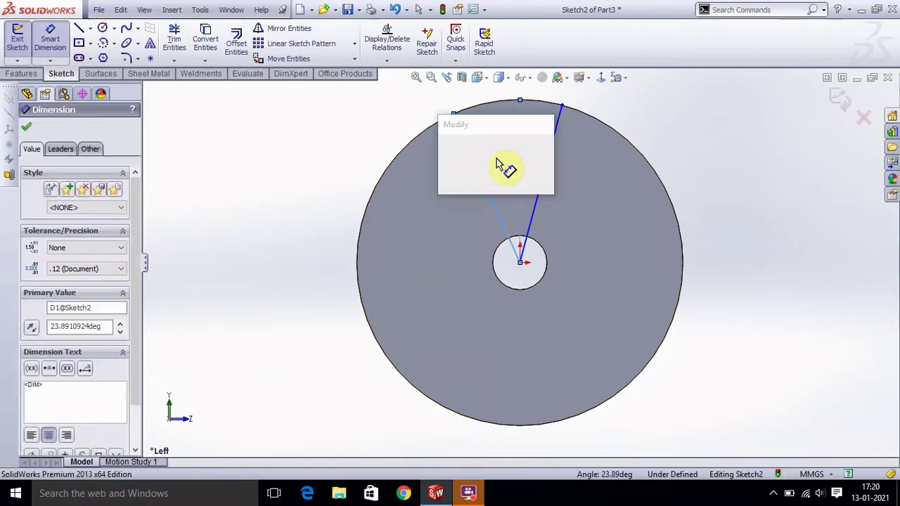
type("15")
key("Return")
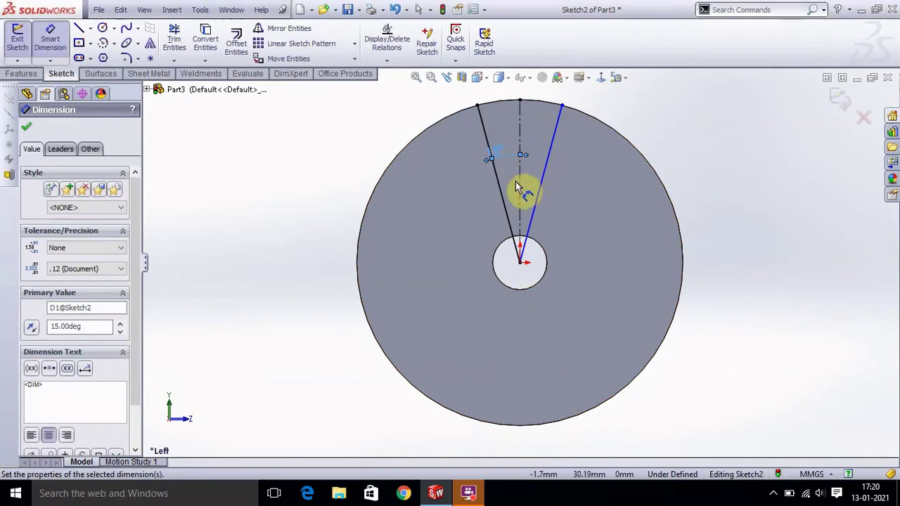
left_click(521, 185)
left_click(544, 169)
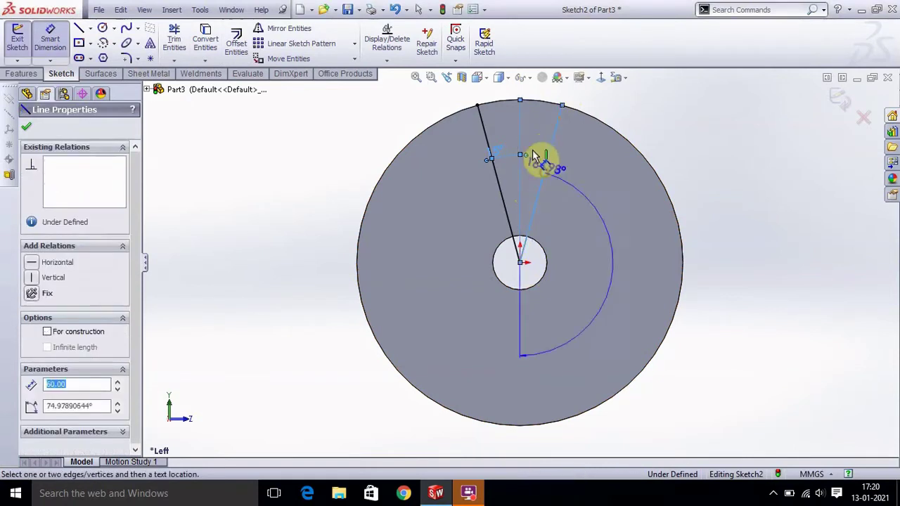
left_click(534, 146)
type("15.00deg")
key("Return")
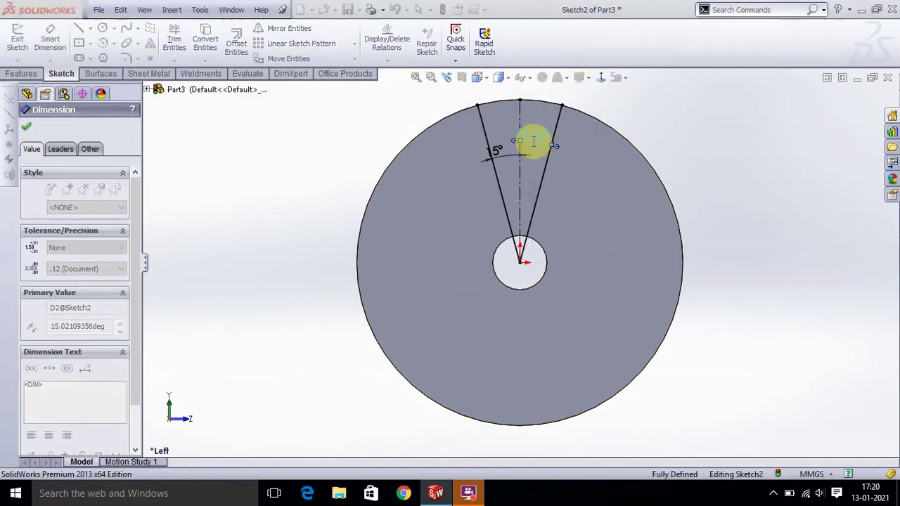
left_click(26, 131)
- Circular-pattern both angled lines as 4 equally spaced instances over 360°
left_click(355, 48)
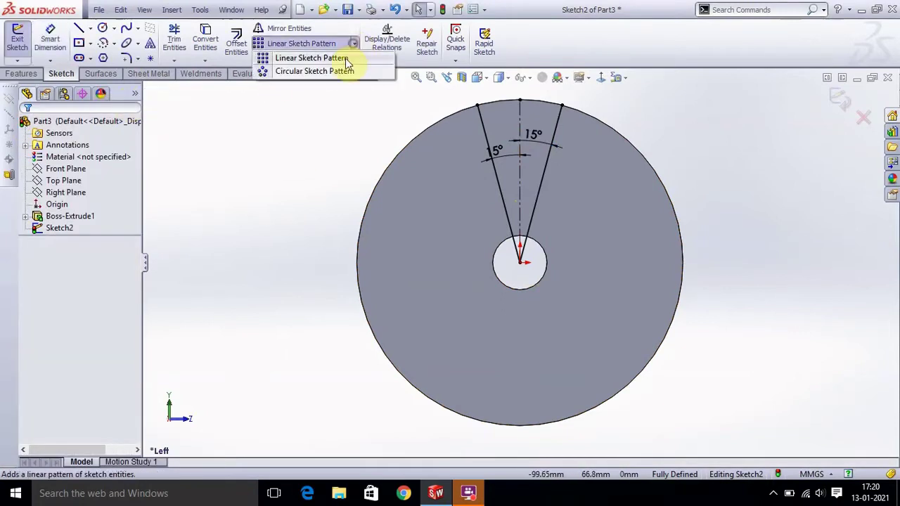
left_click(340, 74)
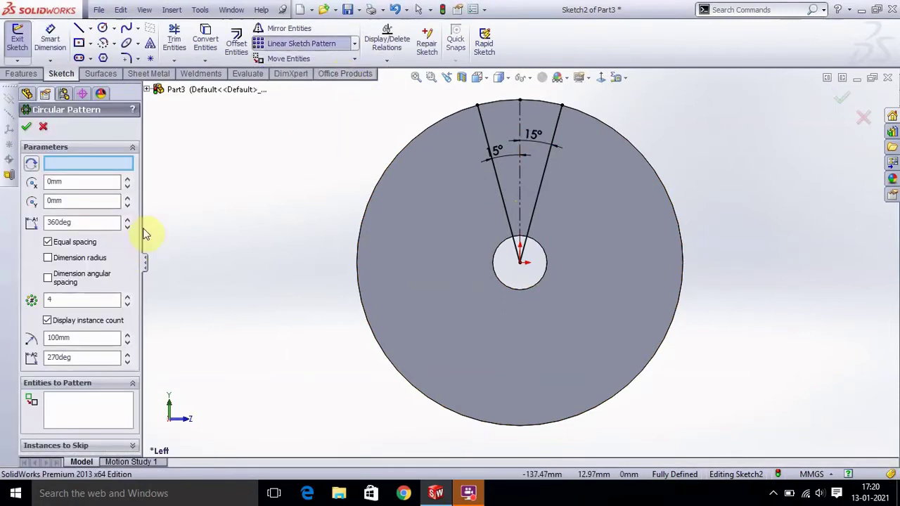
left_click(501, 194)
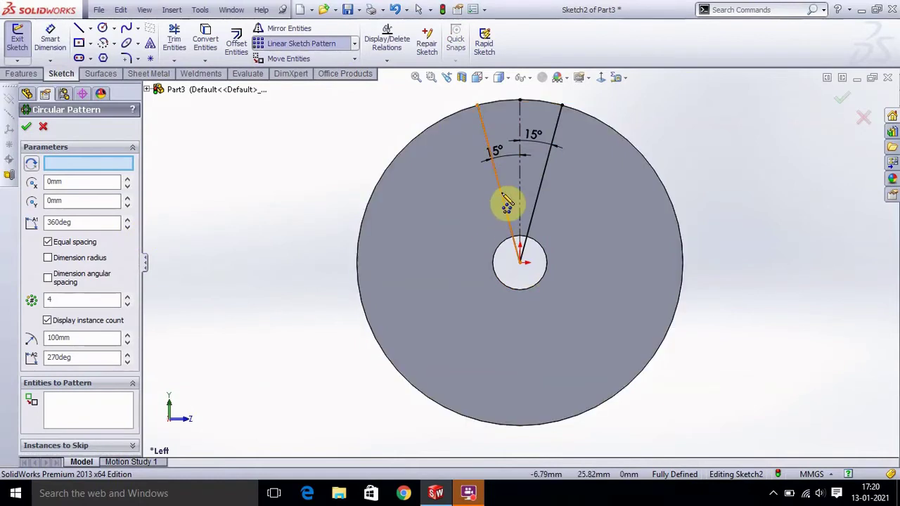
left_click(540, 197)
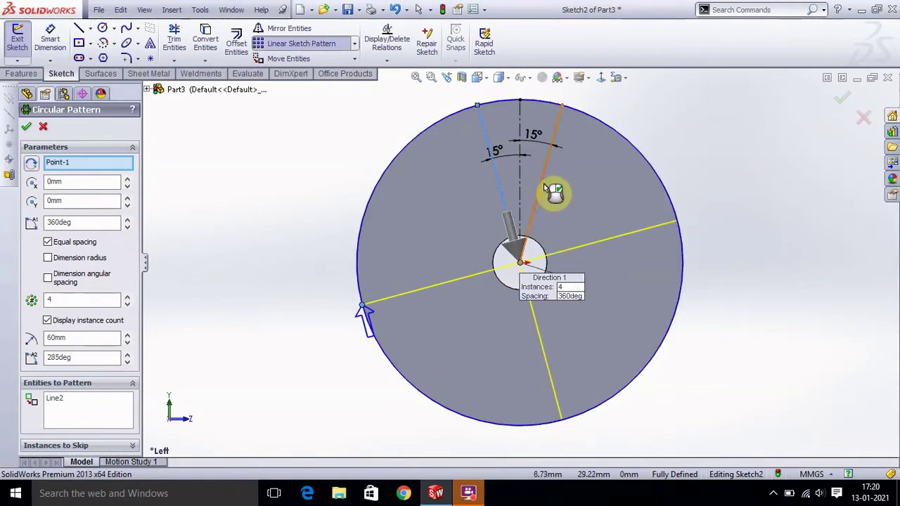
left_click(26, 127)
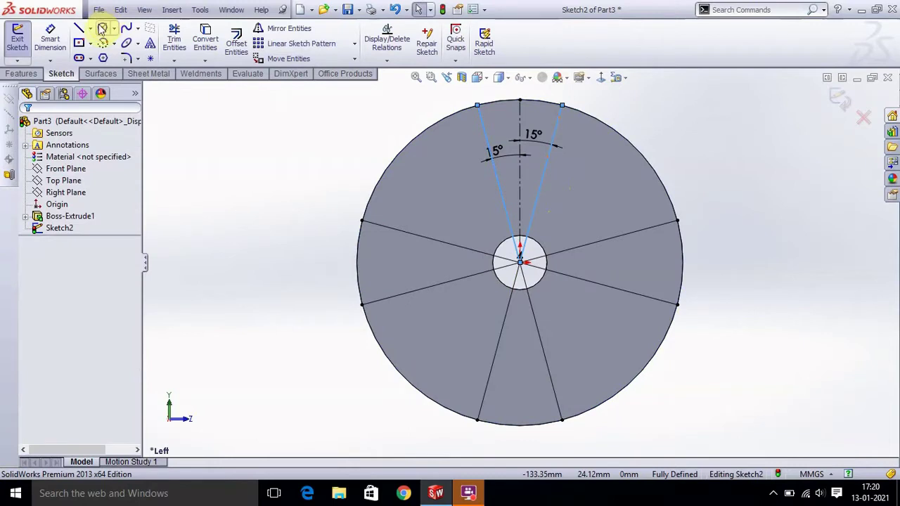
- Draw a 45 mm radius circle centred on the origin across the radial lines
left_click(101, 29)
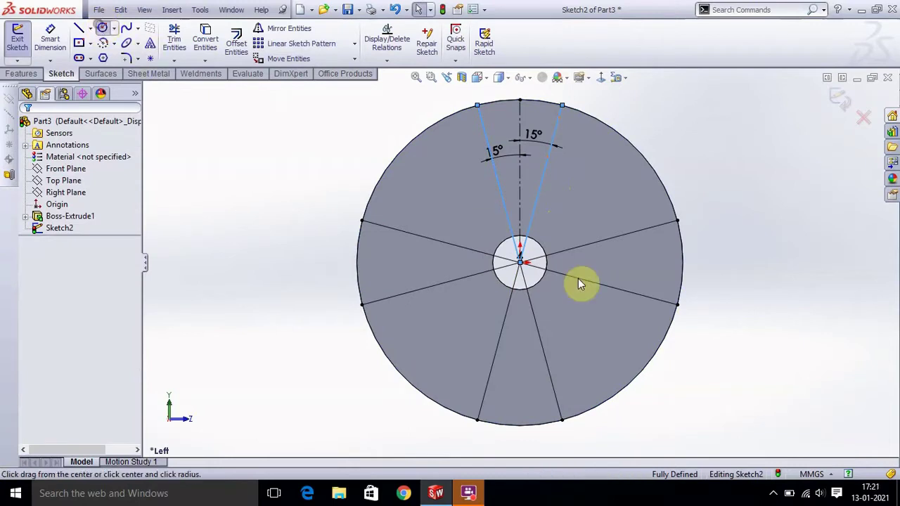
left_click(520, 262)
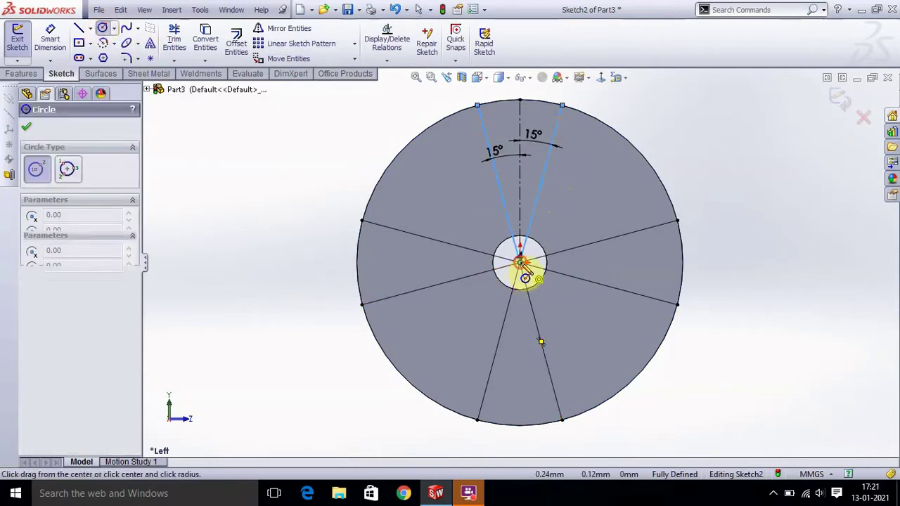
left_click(566, 111)
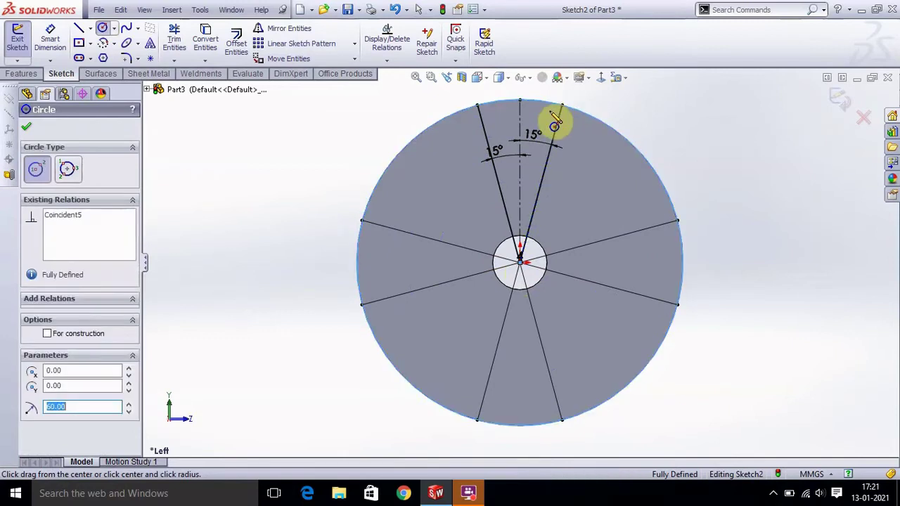
left_click(520, 263)
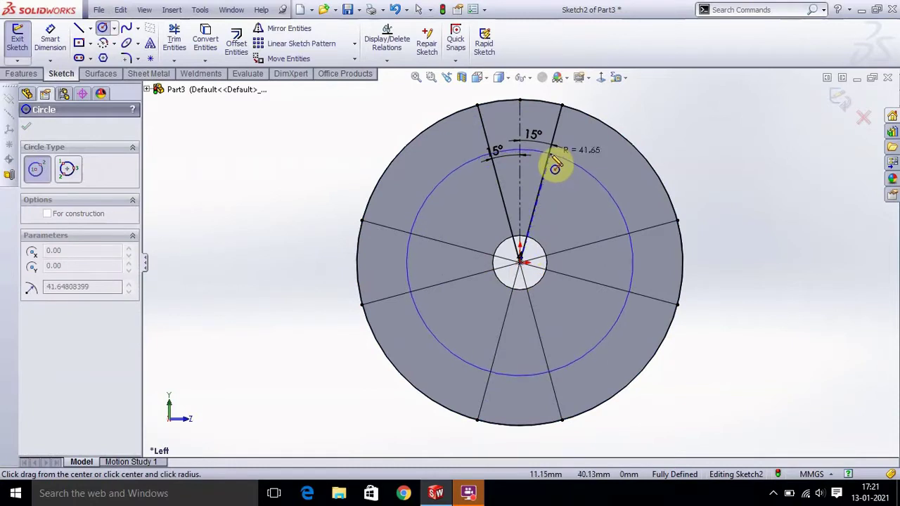
left_click(555, 168)
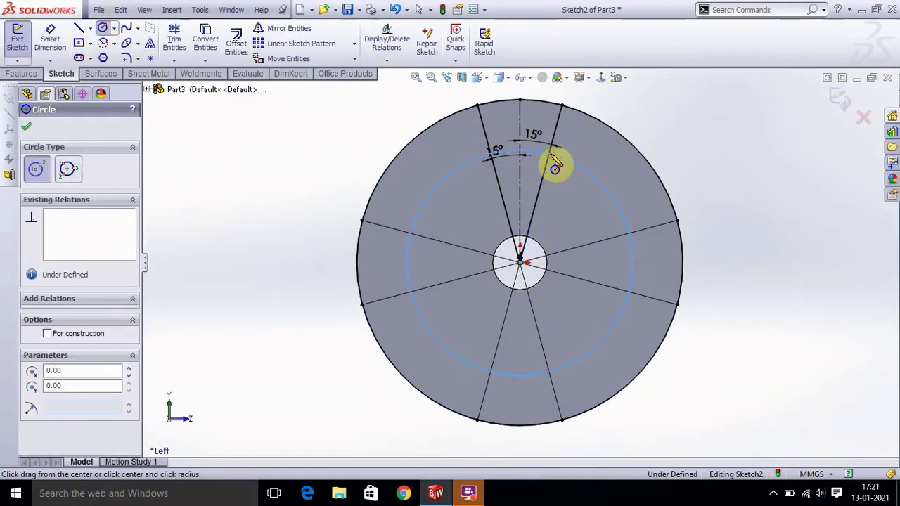
left_click(71, 406)
type("45.00")
key("Return")
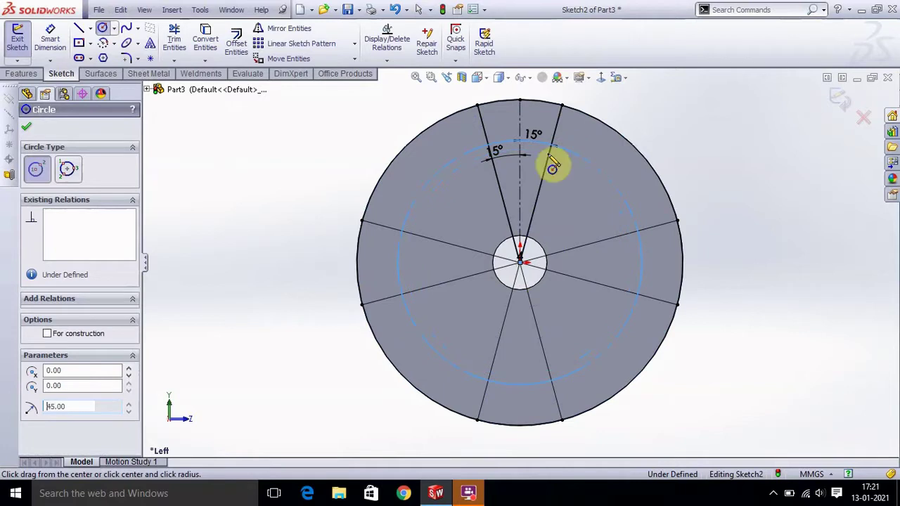
left_click(28, 128)
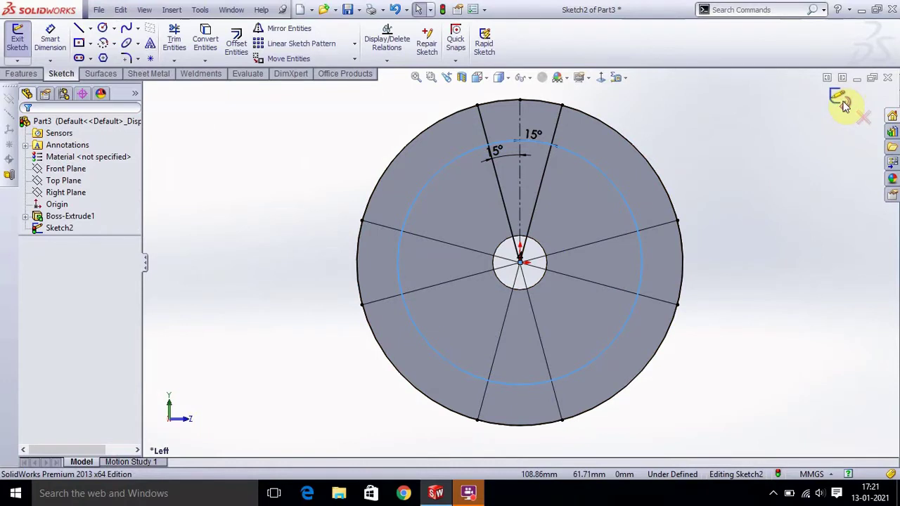
- Power-trim the extra radial lines and 45 mm arc segments, leaving four tooth outlines
left_click(174, 40)
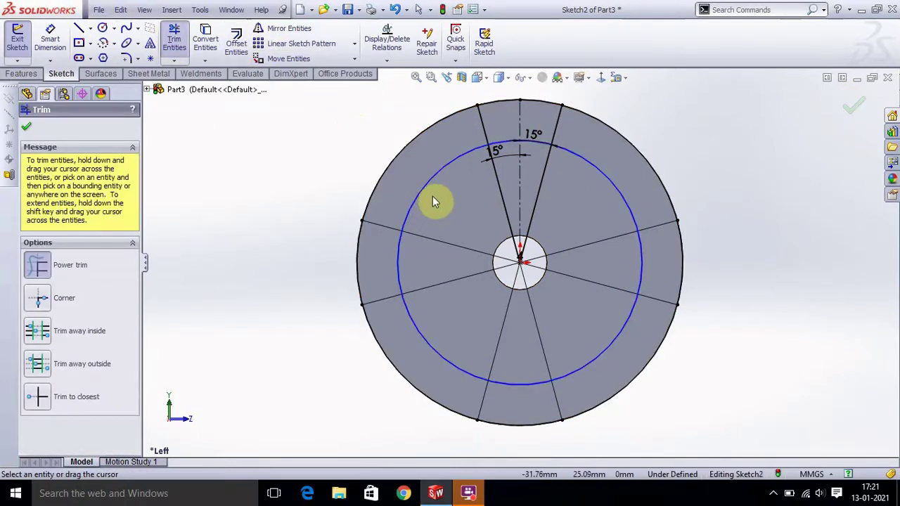
left_click_drag(397, 125, 400, 135)
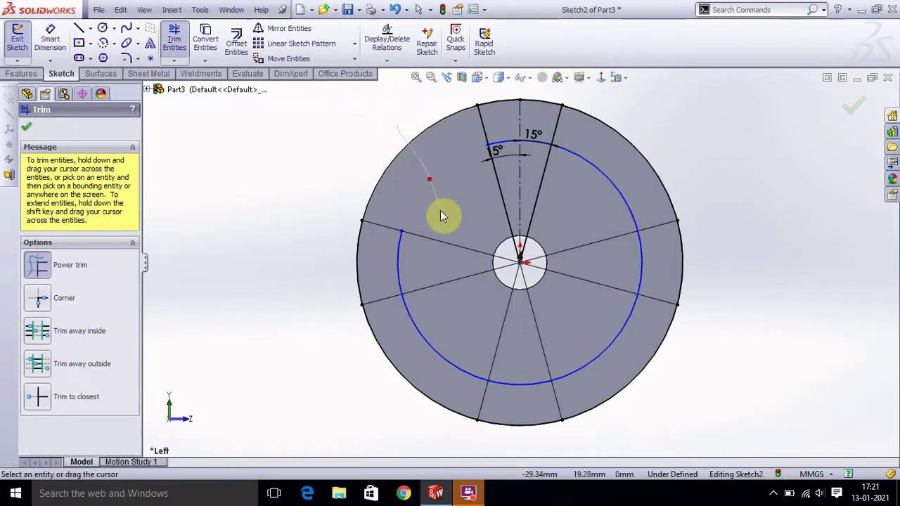
left_click_drag(462, 335, 427, 438)
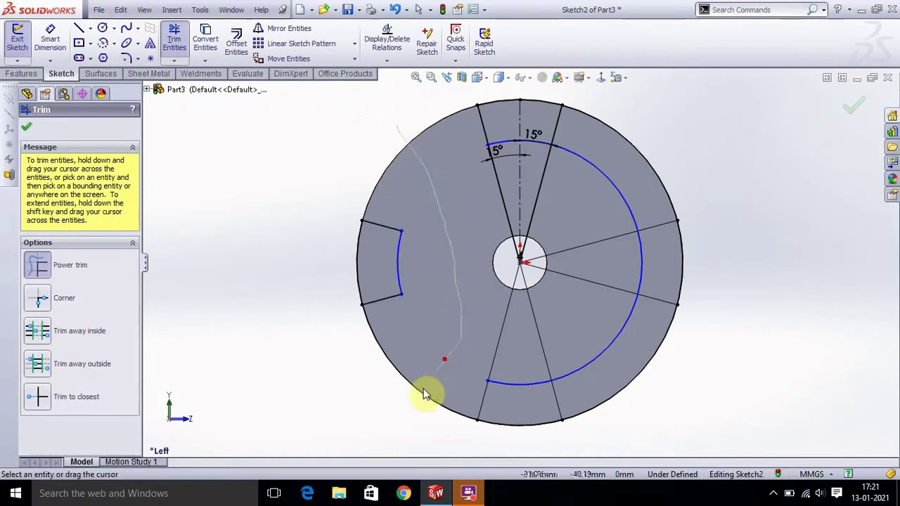
mouse_move(565, 450)
left_mouse_down()
mouse_move(633, 375)
mouse_move(516, 298)
left_mouse_up()
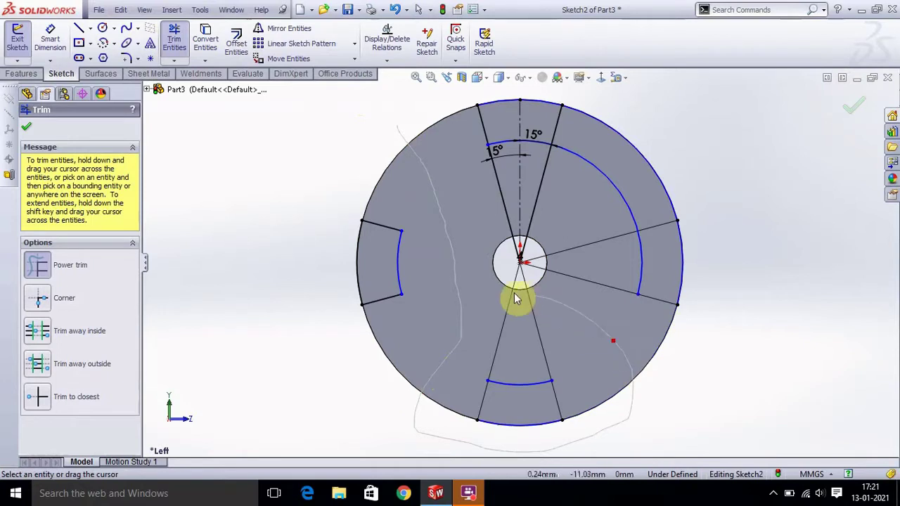
left_click_drag(470, 190, 528, 191)
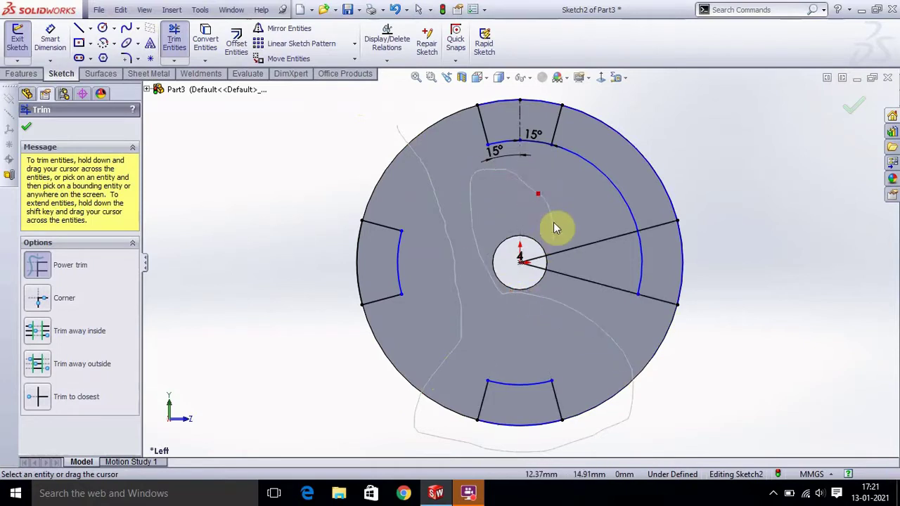
left_click_drag(553, 223, 657, 139)
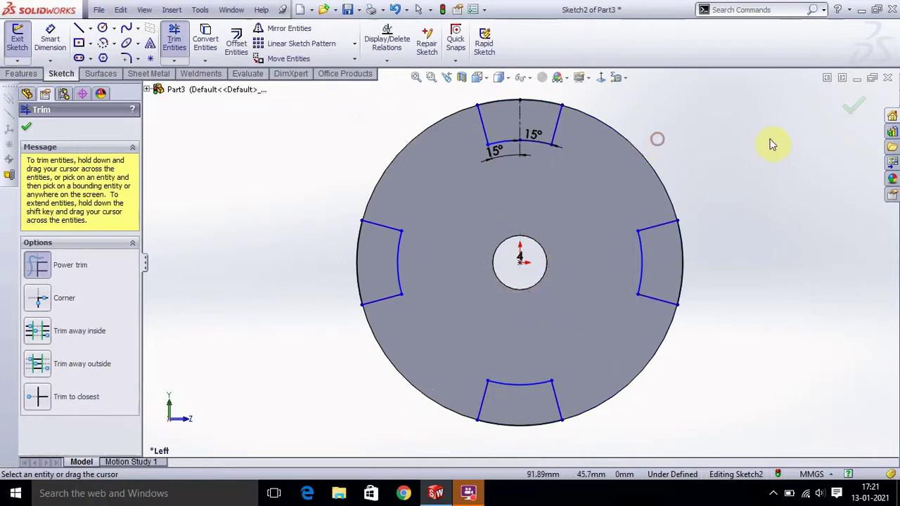
left_click(856, 106)
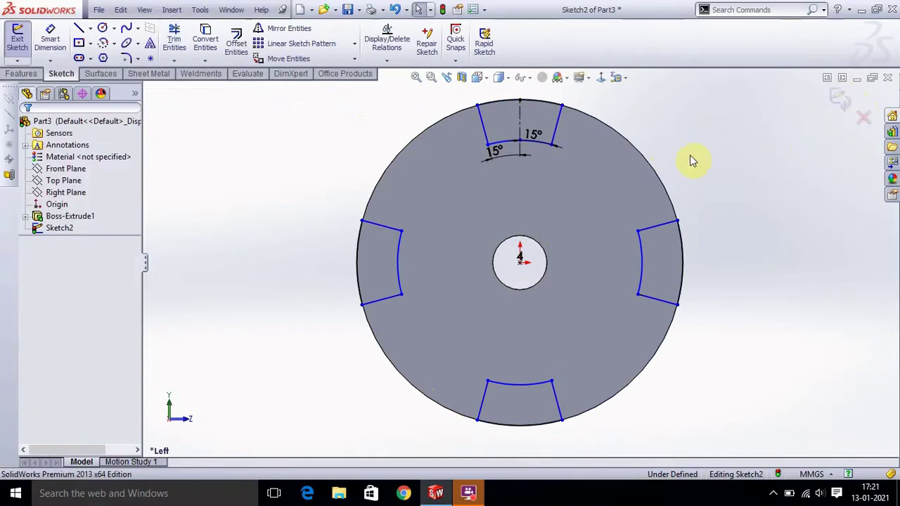
- Exit the sketch and extrude the tooth outlines 20 mm
left_click(837, 114)
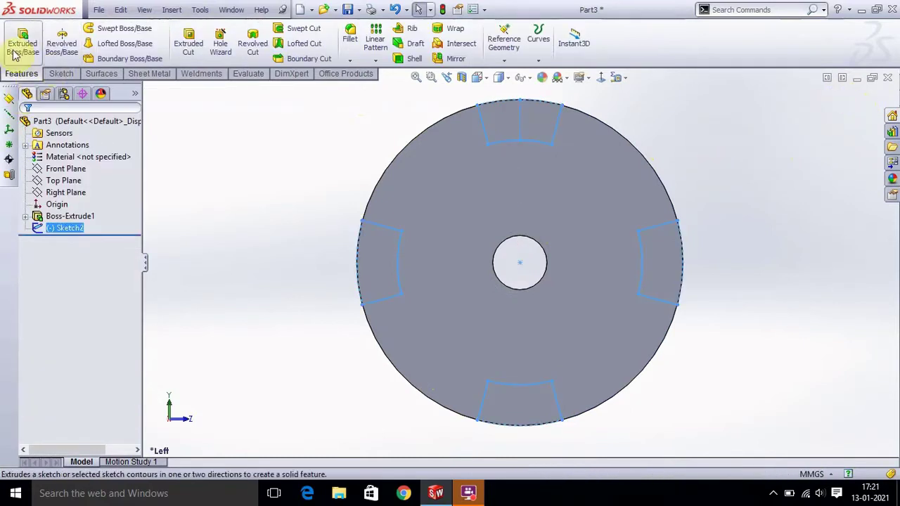
left_click(22, 42)
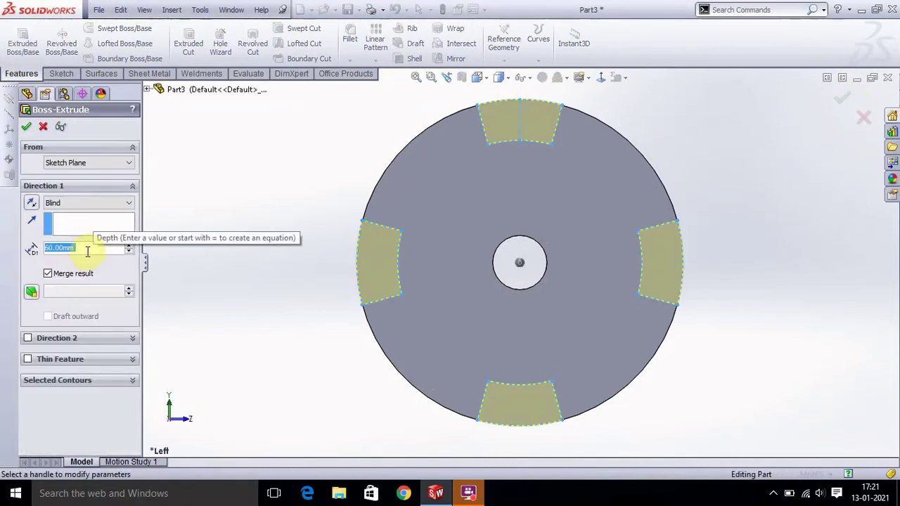
type("20")
key("Return")
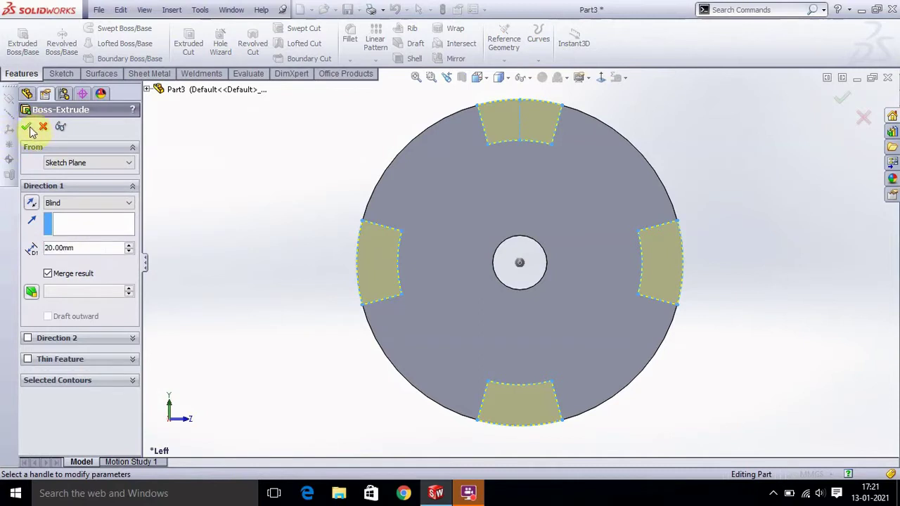
left_click(28, 128)
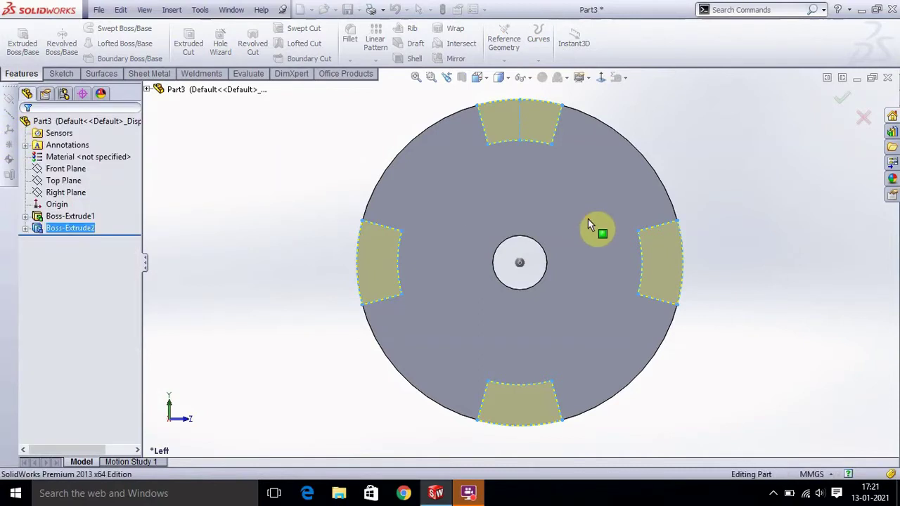
- Orbit the part and view the hub's plain end face Normal To
scroll(595, 227, "up", 3)
mouse_move(595, 227)
middle_mouse_down()
mouse_move(547, 261)
mouse_move(527, 294)
mouse_move(552, 277)
mouse_move(483, 10)
middle_mouse_up()
scroll(528, 294, "down", 3)
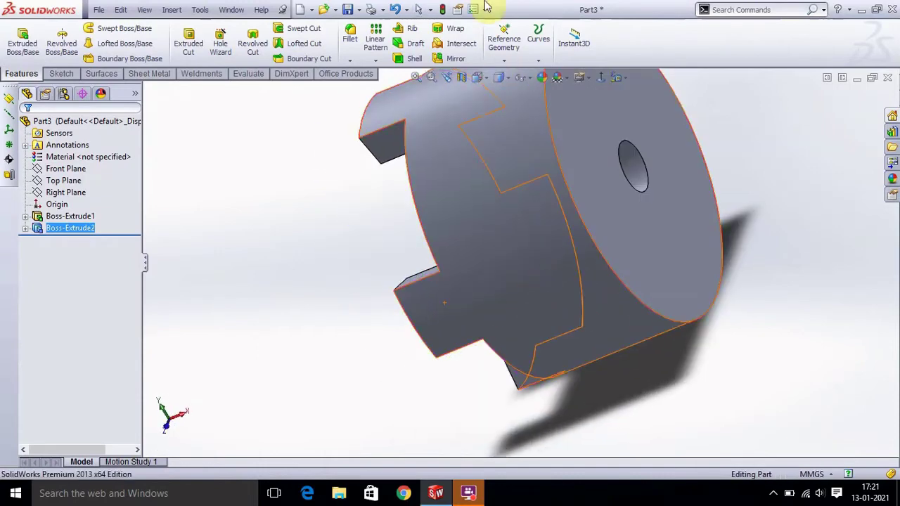
left_click(476, 77)
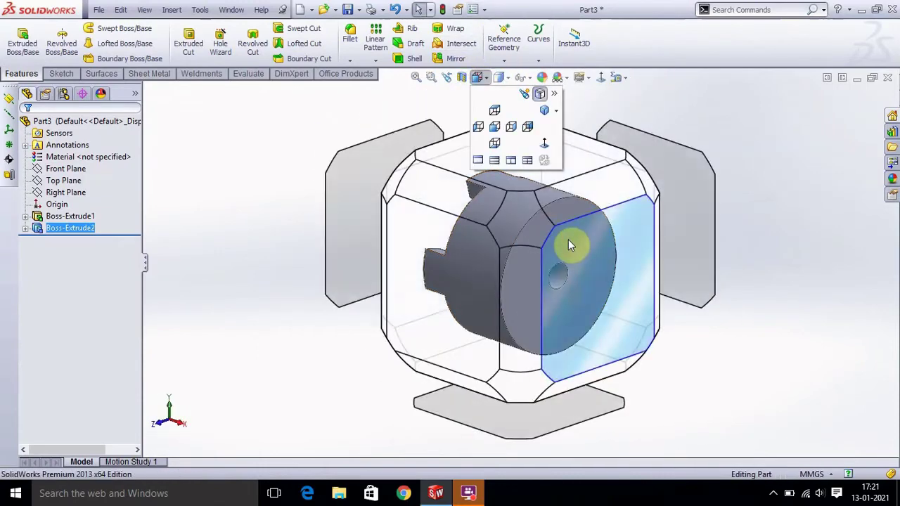
left_click(200, 266)
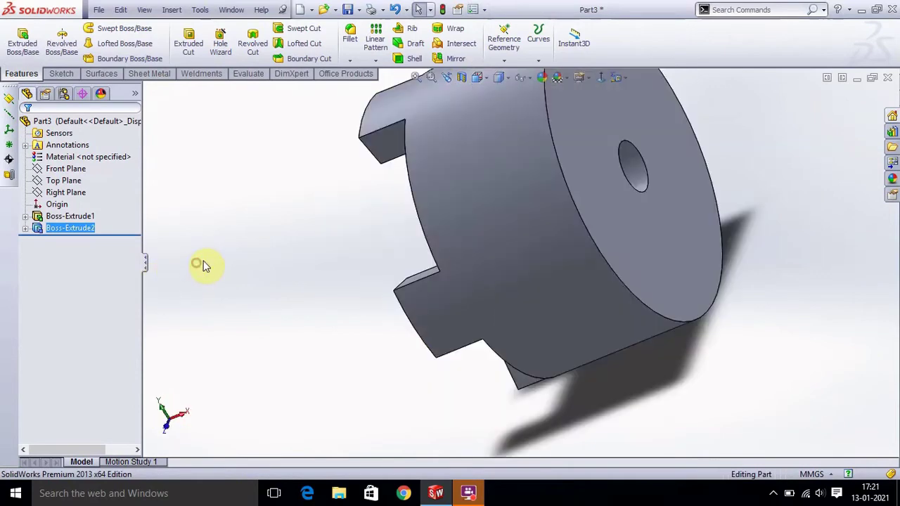
left_click(588, 215)
left_click(683, 174)
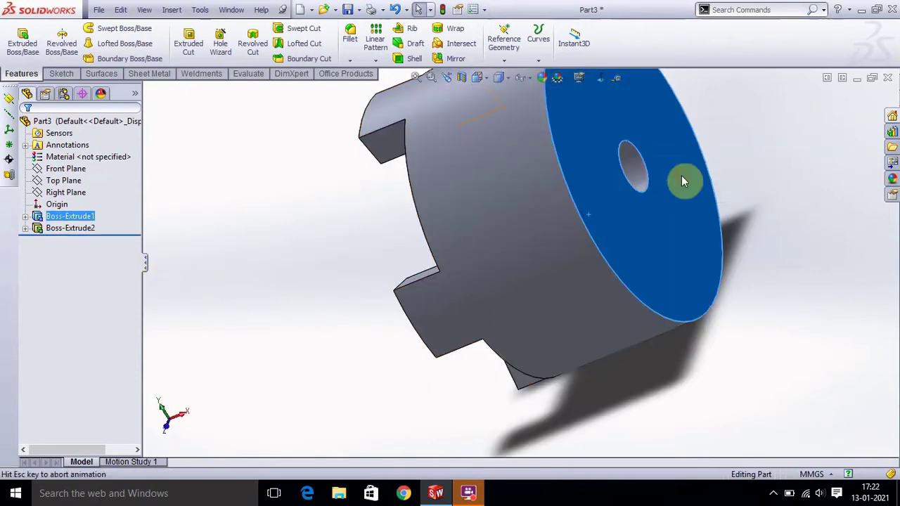
left_click(460, 152)
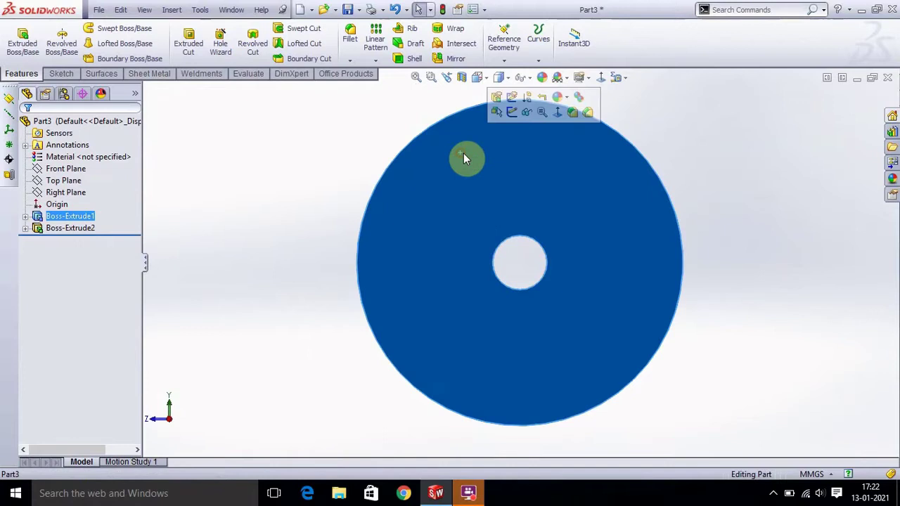
- Start a sketch on the end face and draw a circle centred on the origin
left_click(512, 113)
left_click(101, 28)
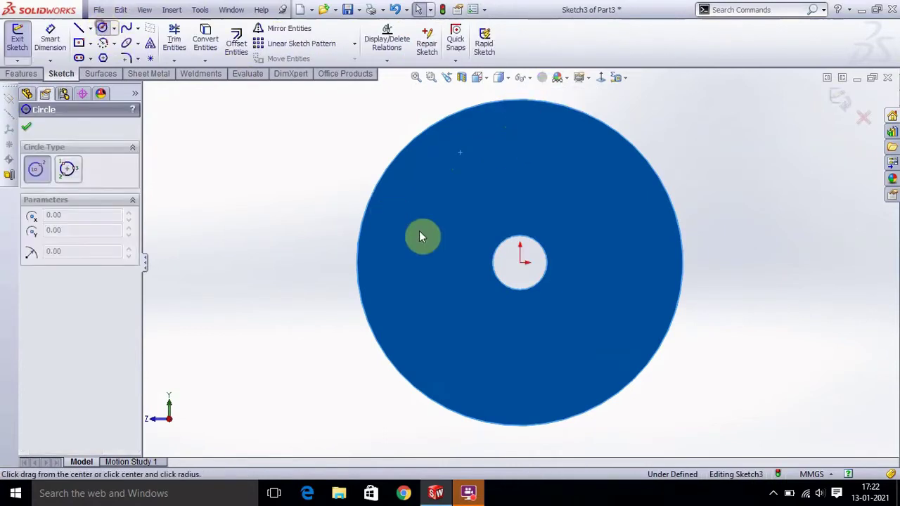
left_click(520, 262)
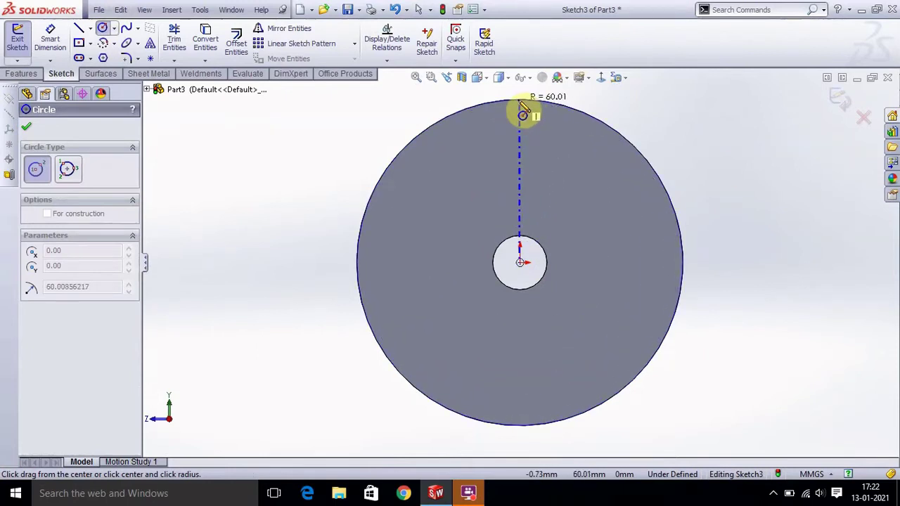
left_click(523, 114)
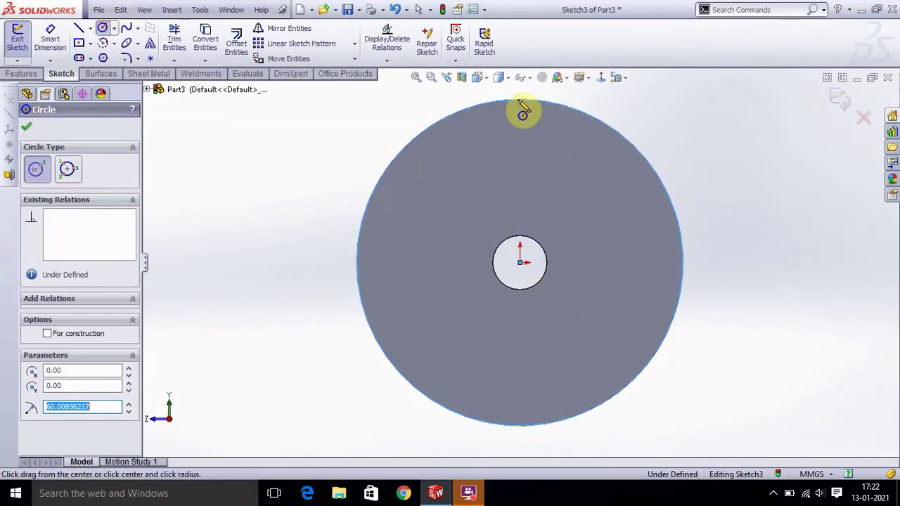
type("60.00")
key("Return")
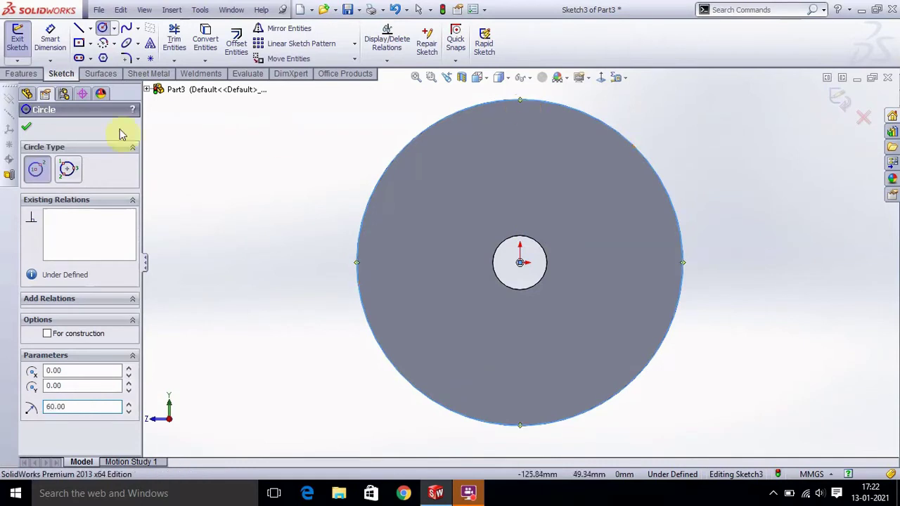
left_click(27, 124)
- Dimension the circle's diameter, correcting it from 60 mm to 90 mm
left_click(55, 39)
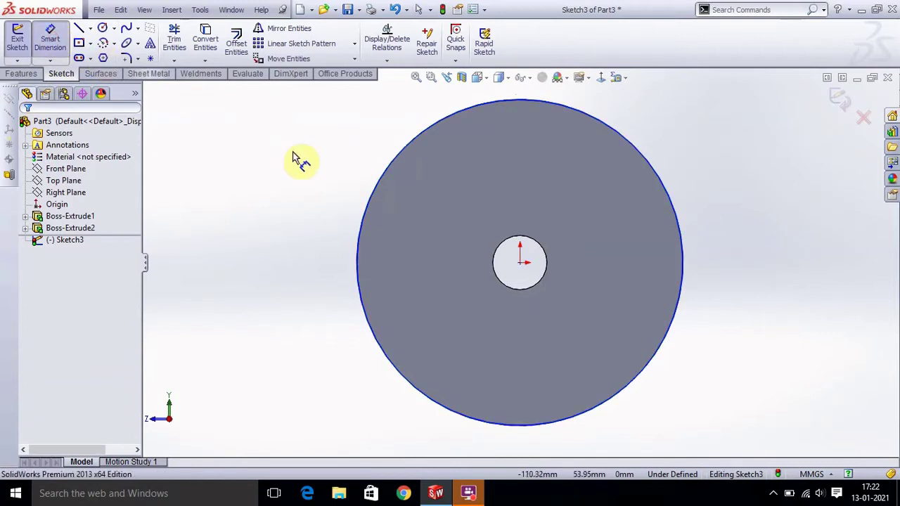
left_click(389, 189)
left_click(330, 190)
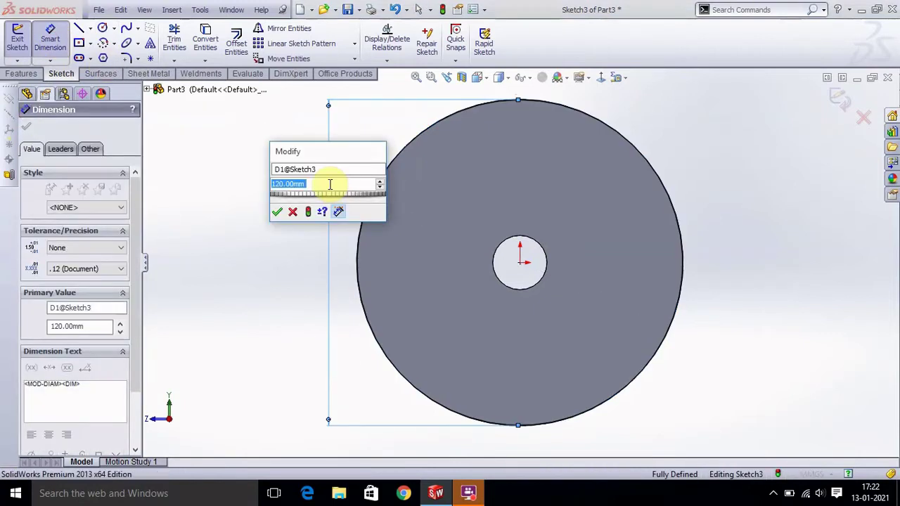
type("60")
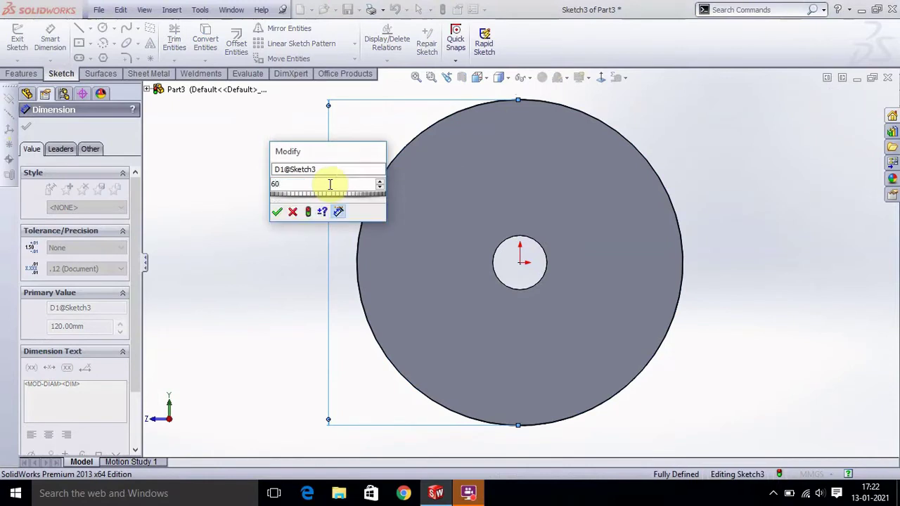
key("Return")
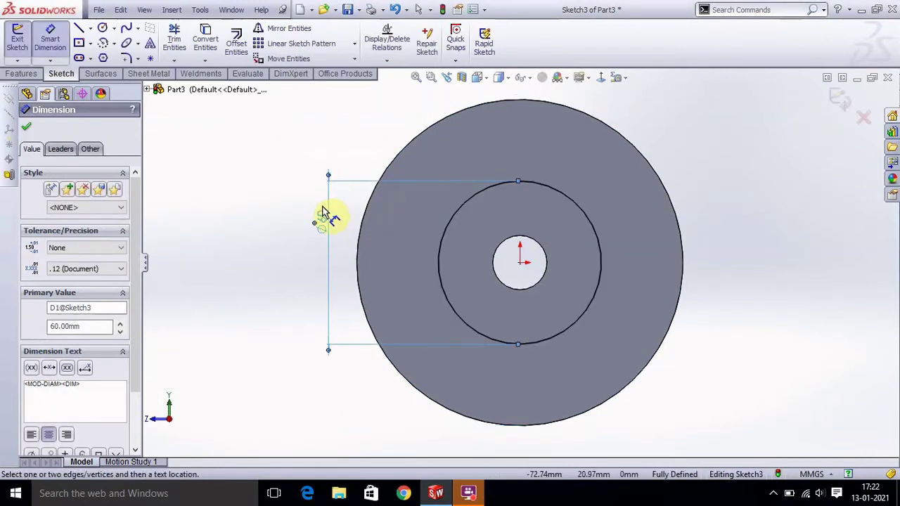
double_click(322, 214)
type("9")
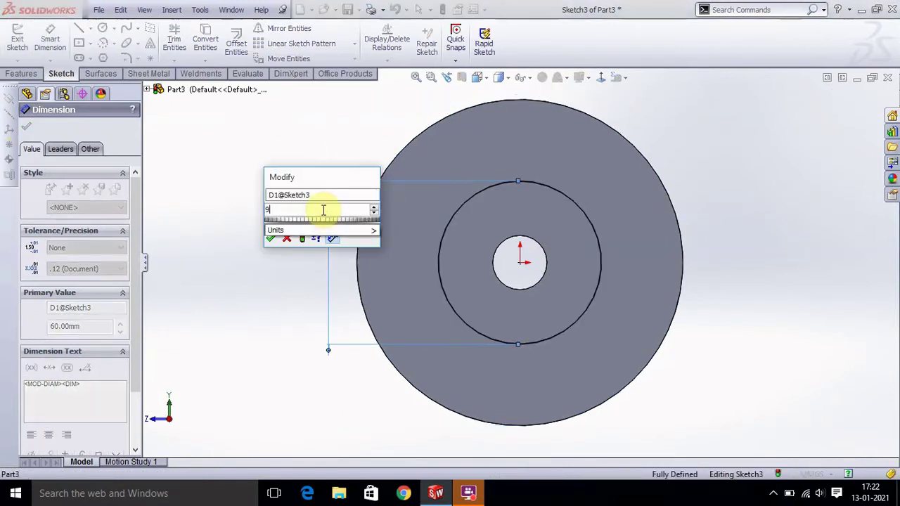
type("0")
key("Return")
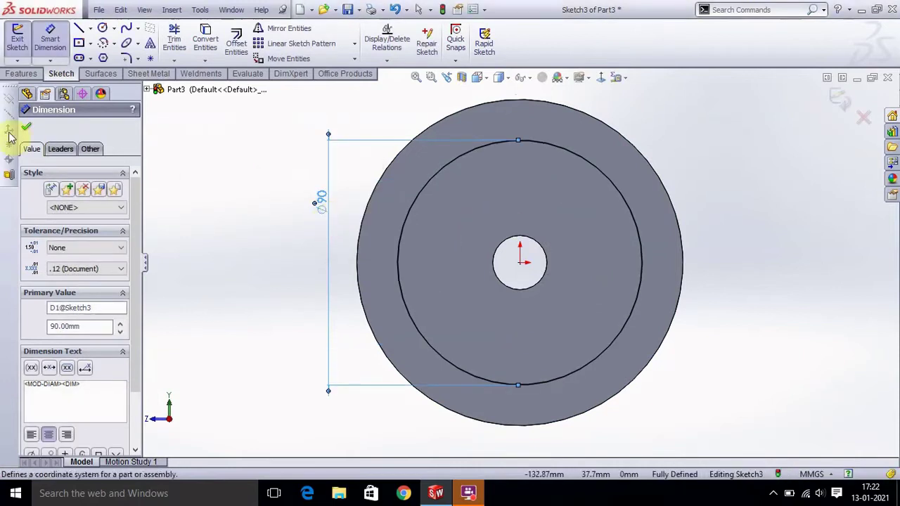
left_click(24, 127)
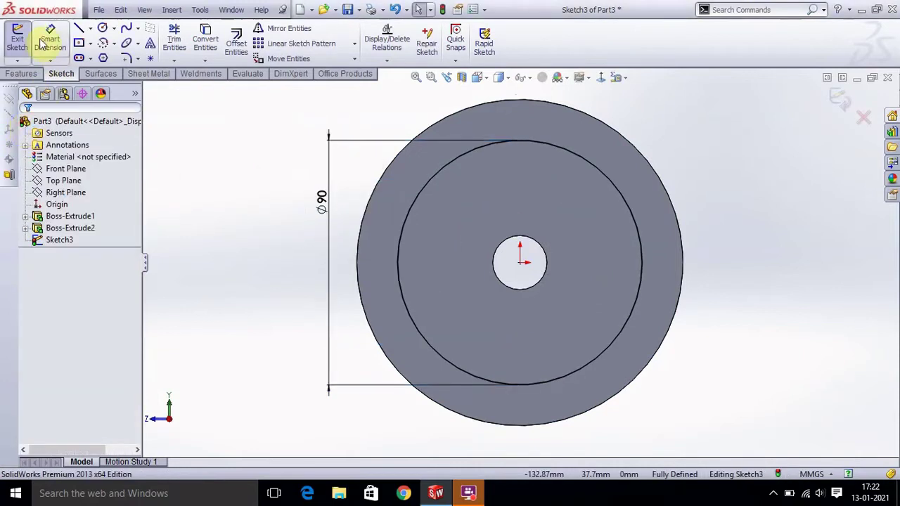
- Cut-extrude 40 mm outside the Ø90 circle to form the jaws, then view it isometrically
left_click(17, 39)
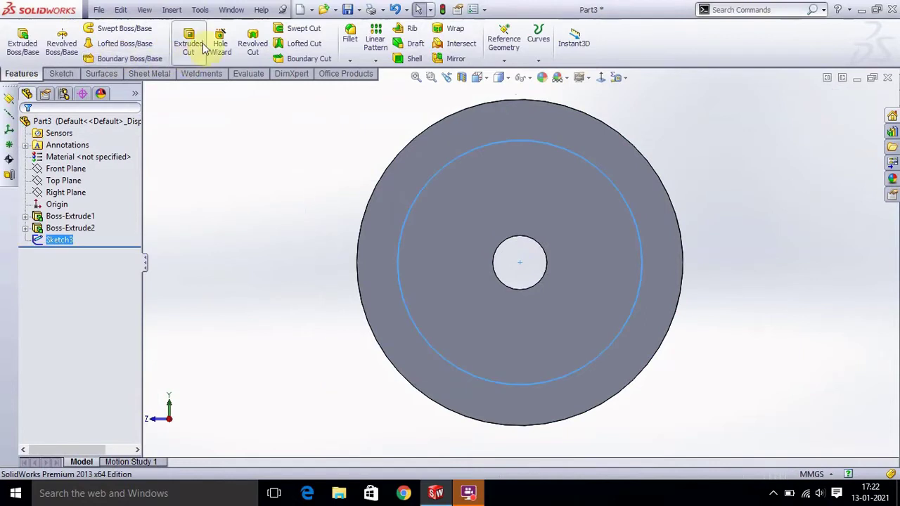
left_click(189, 43)
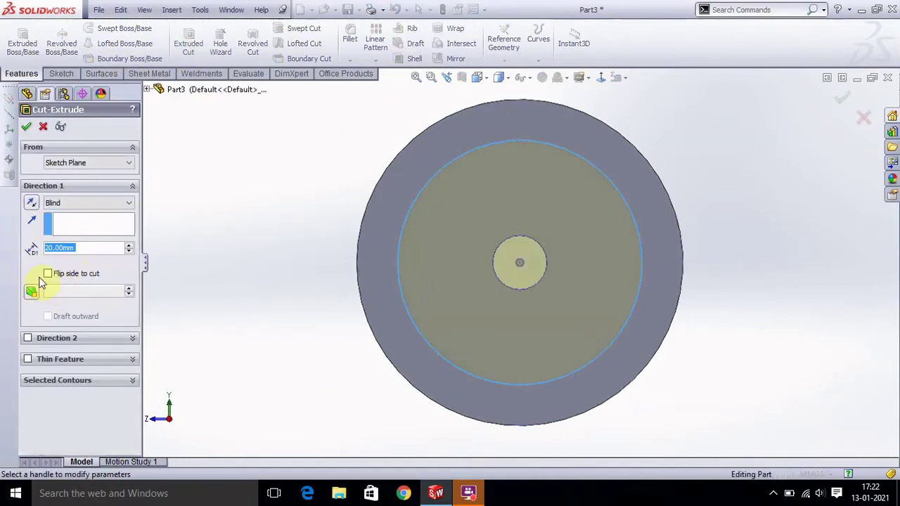
left_click(47, 274)
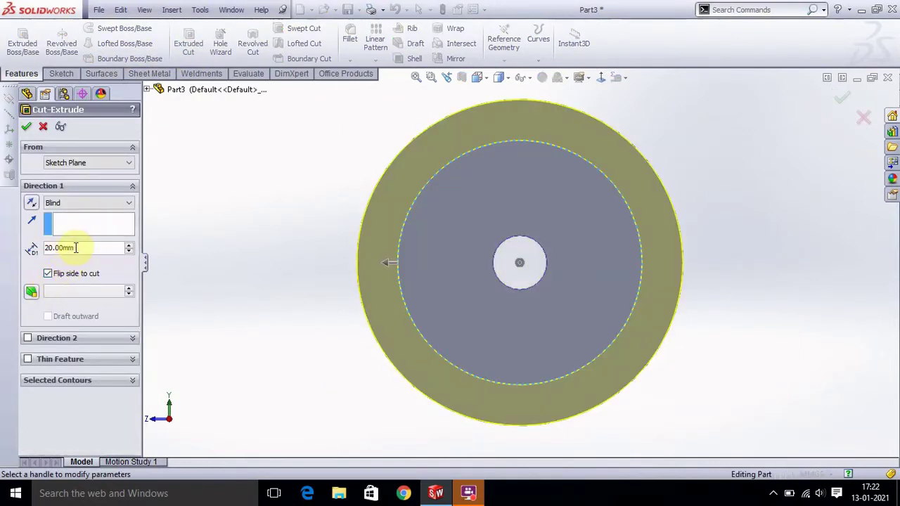
type("40")
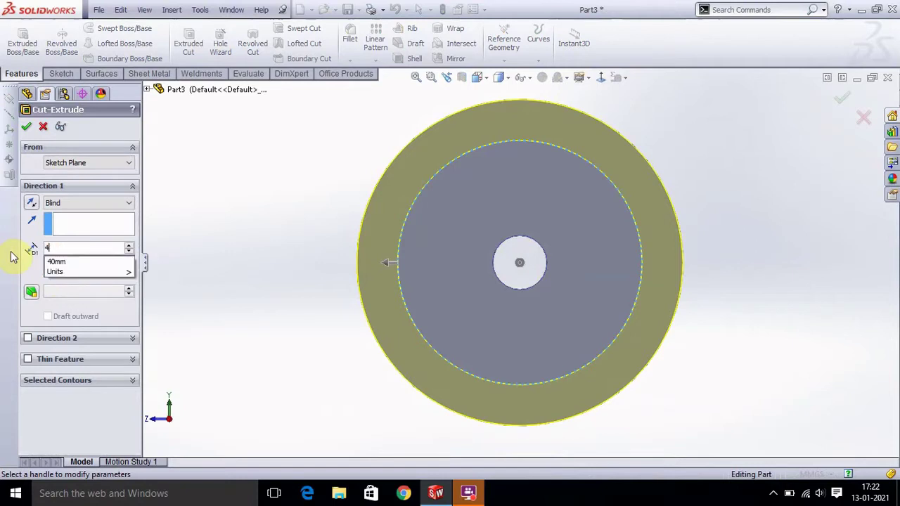
key("Return")
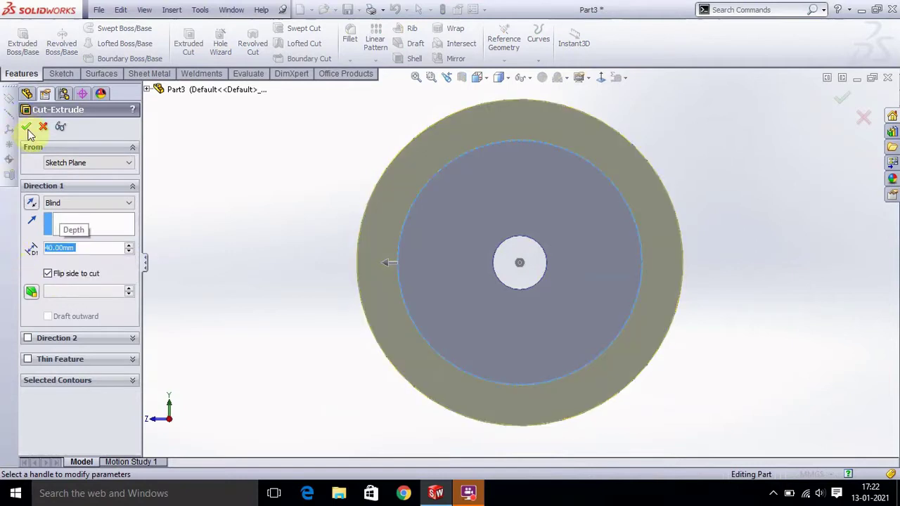
left_click(26, 127)
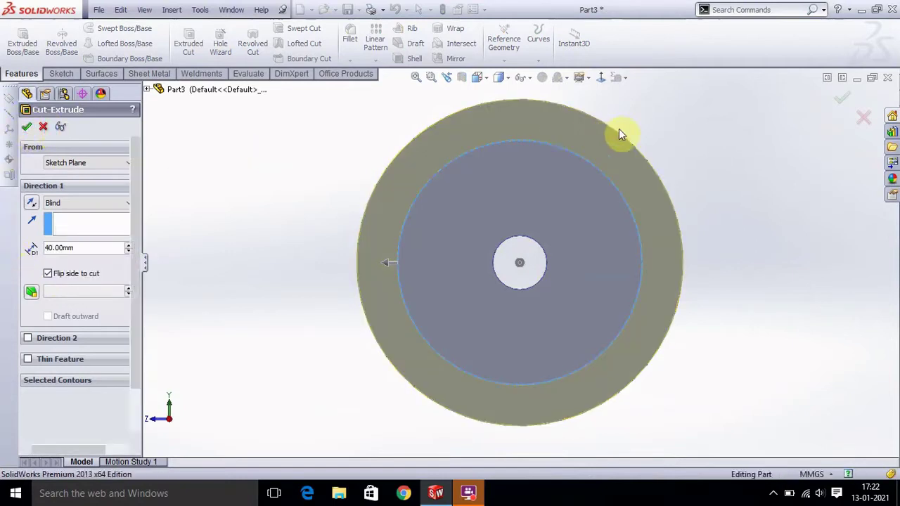
key("ctrl+7")
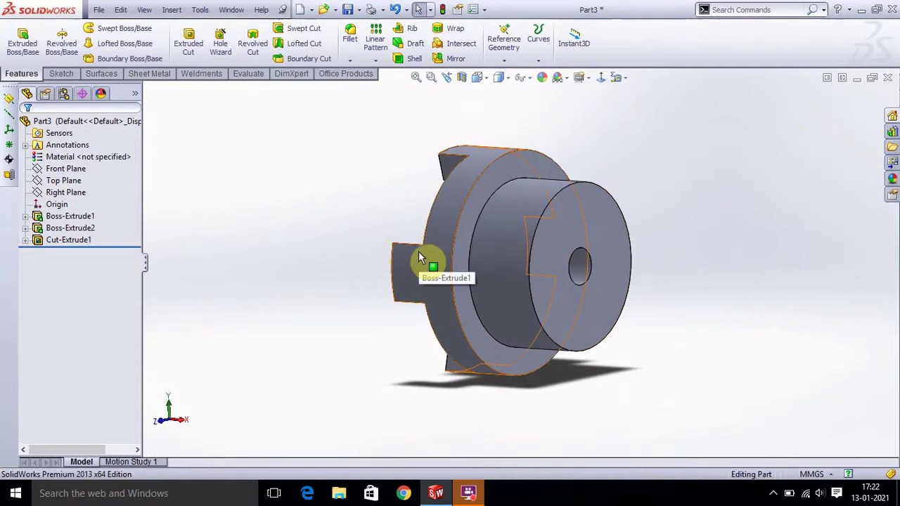
- Assign Cast Carbon Steel from the Steel library as the part's material
left_click(539, 81)
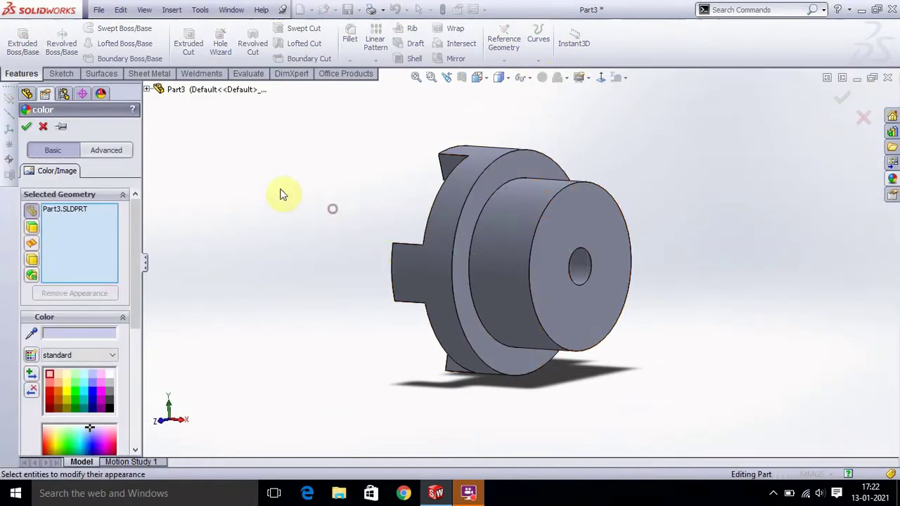
left_click(41, 133)
left_click(114, 160)
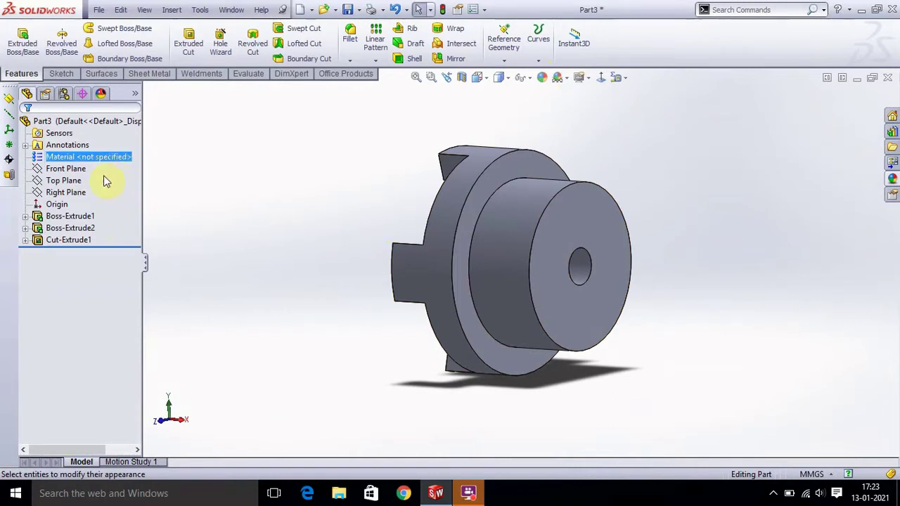
right_click(118, 159)
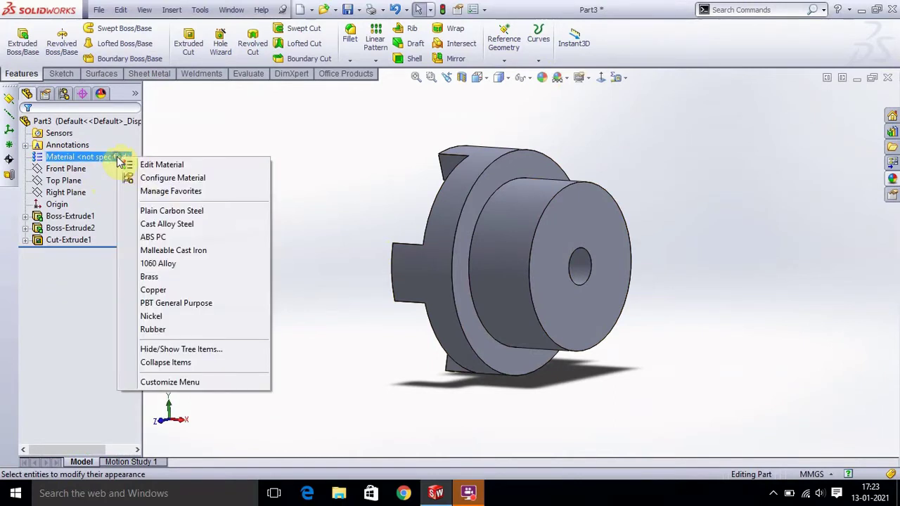
left_click(172, 166)
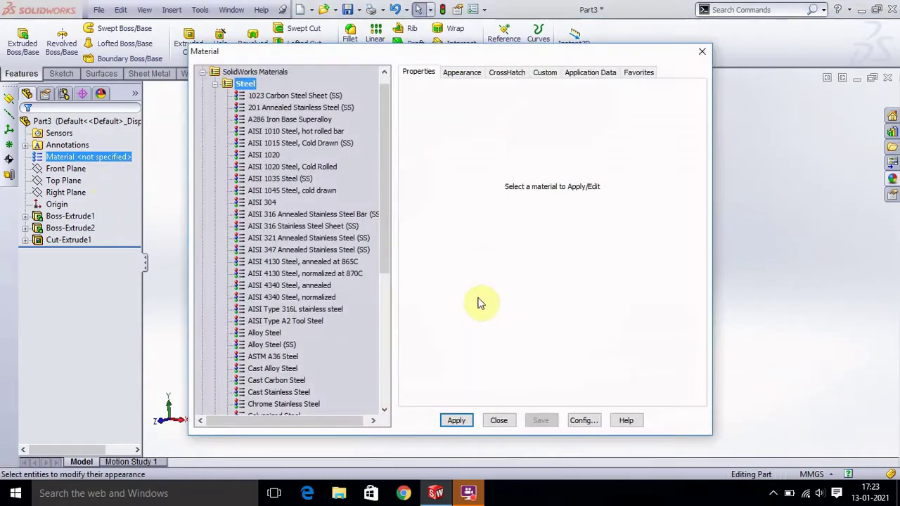
scroll(313, 248, "down", 3)
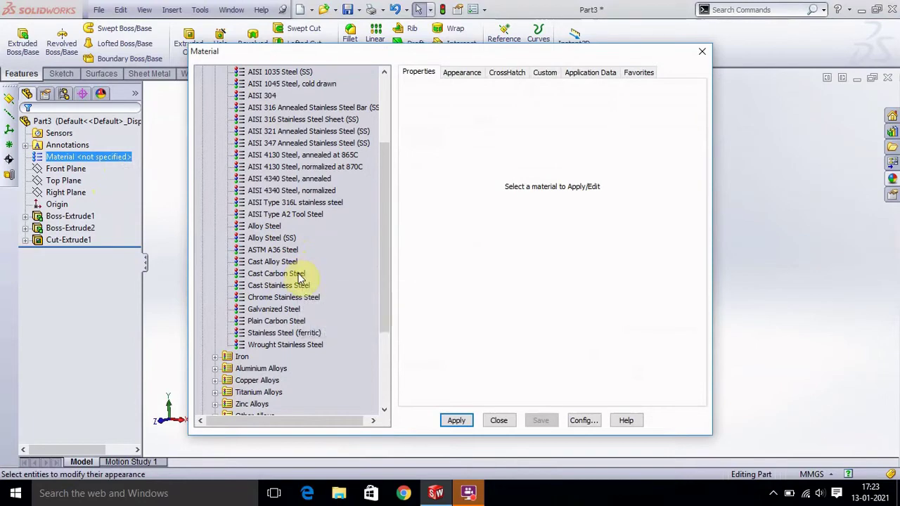
left_click(300, 274)
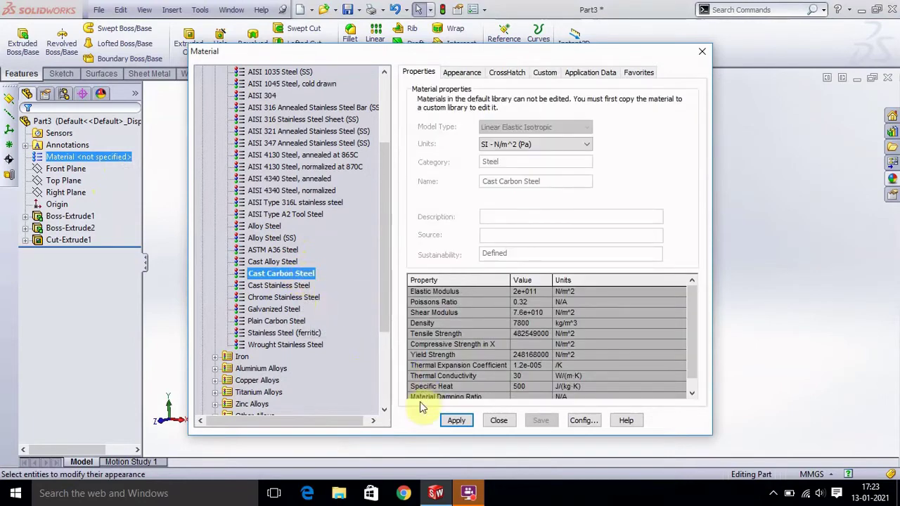
left_click(453, 420)
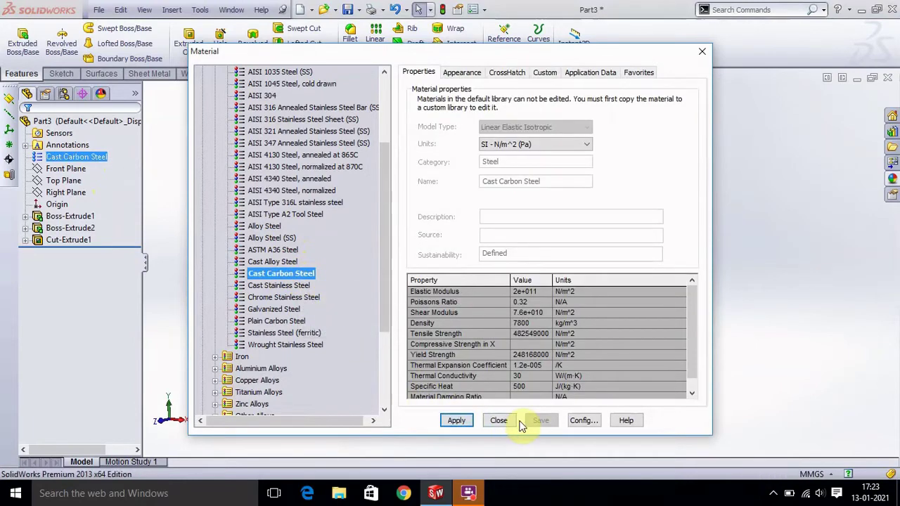
left_click(504, 422)
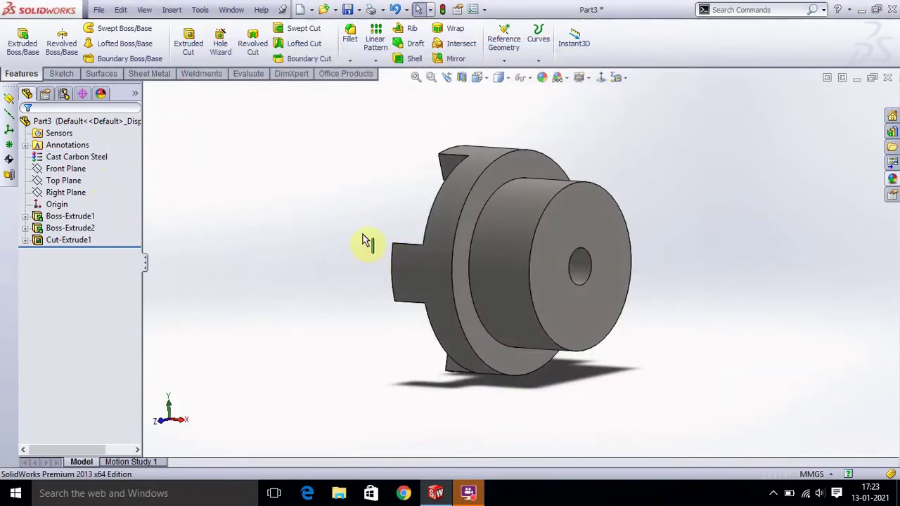
- Save the hub as Coupling, replacing the existing file
mouse_move(389, 214)
middle_mouse_down()
mouse_move(392, 331)
mouse_move(345, 201)
mouse_move(396, 147)
mouse_move(342, 199)
middle_mouse_up()
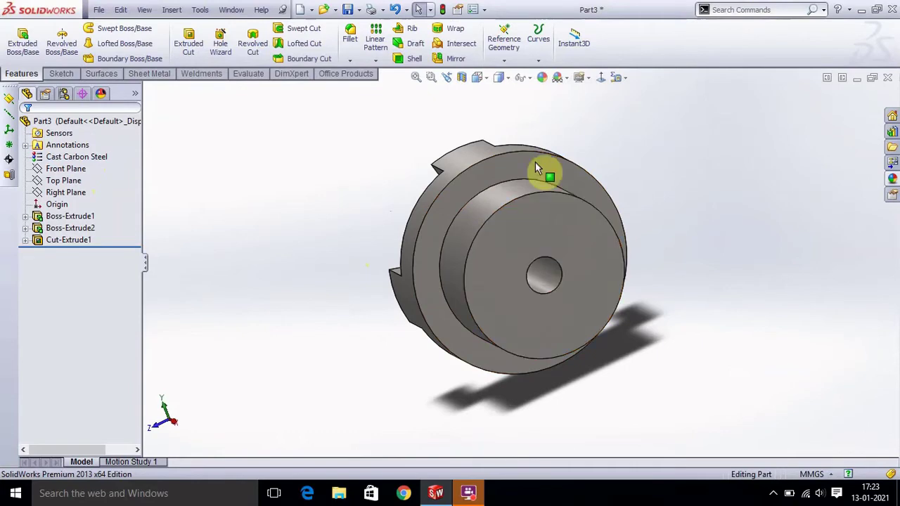
key("Escape")
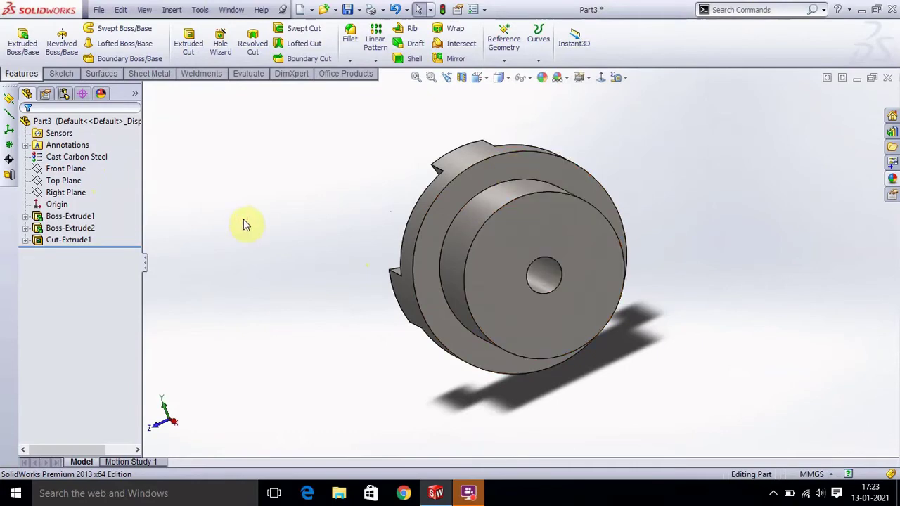
key("ctrl+s")
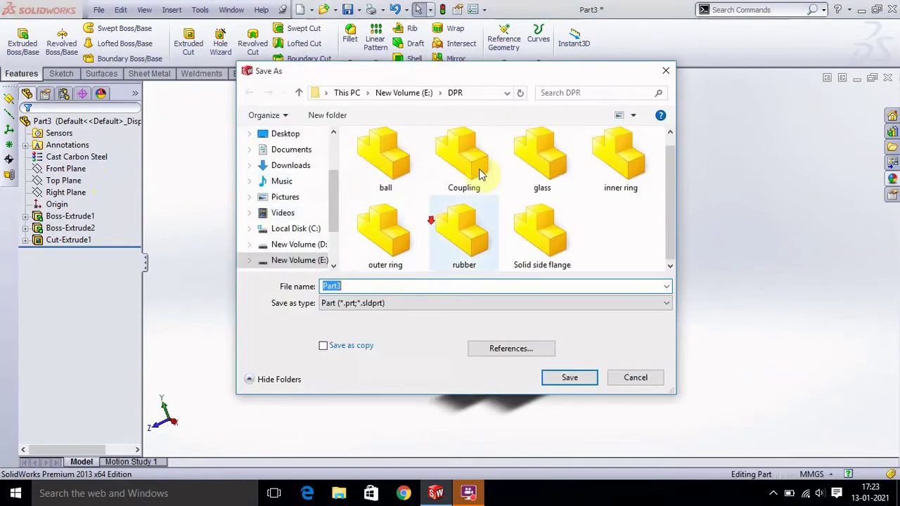
left_click(476, 166)
left_click(559, 378)
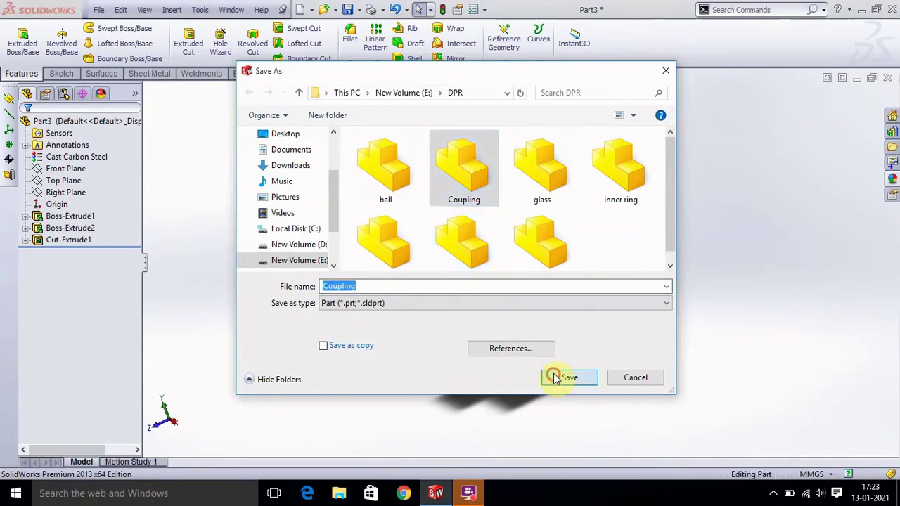
left_click(487, 251)
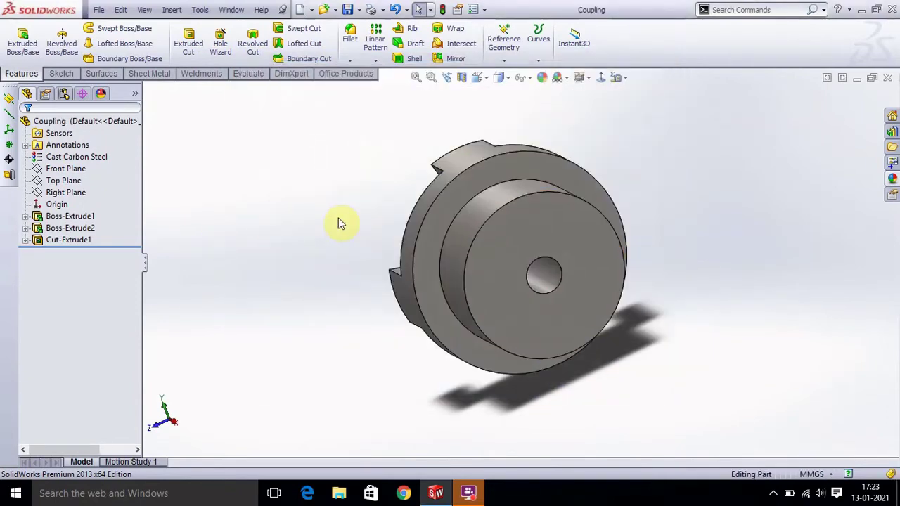
- Create a new empty part document
mouse_move(338, 217)
middle_mouse_down()
mouse_move(387, 170)
mouse_move(401, 231)
middle_mouse_up()
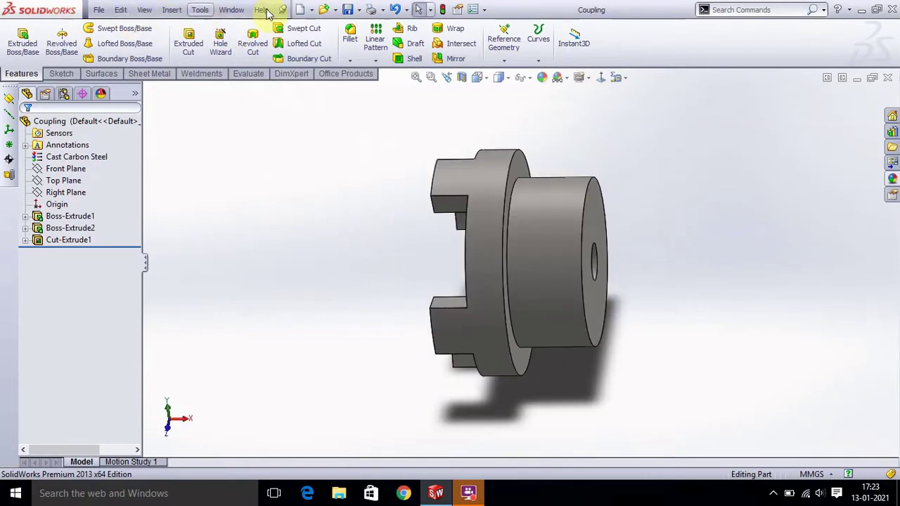
left_click(303, 10)
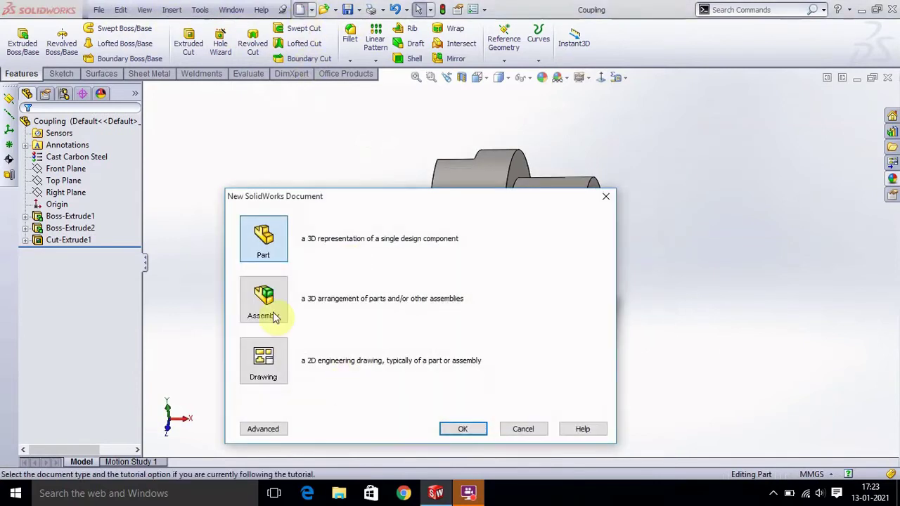
left_click(275, 251)
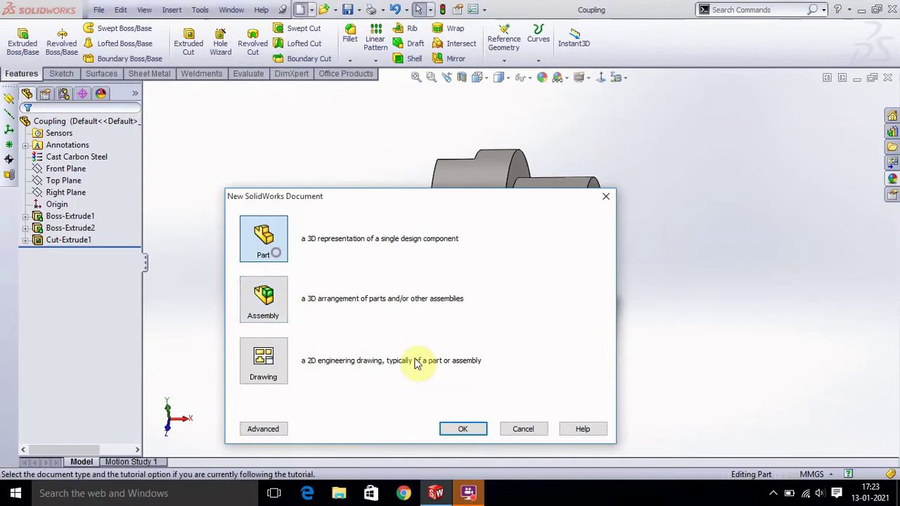
left_click(450, 431)
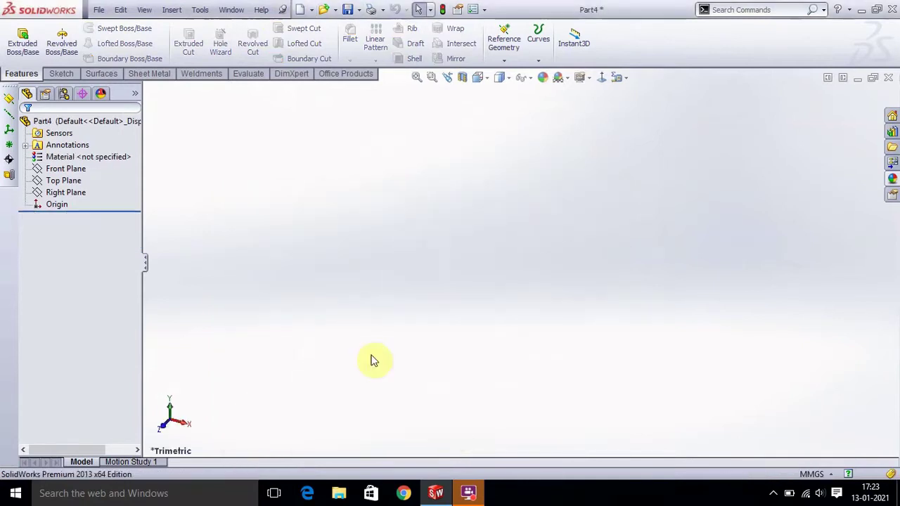
- Start a sketch on the Right Plane with an outer circle centred on the origin
left_click(63, 192)
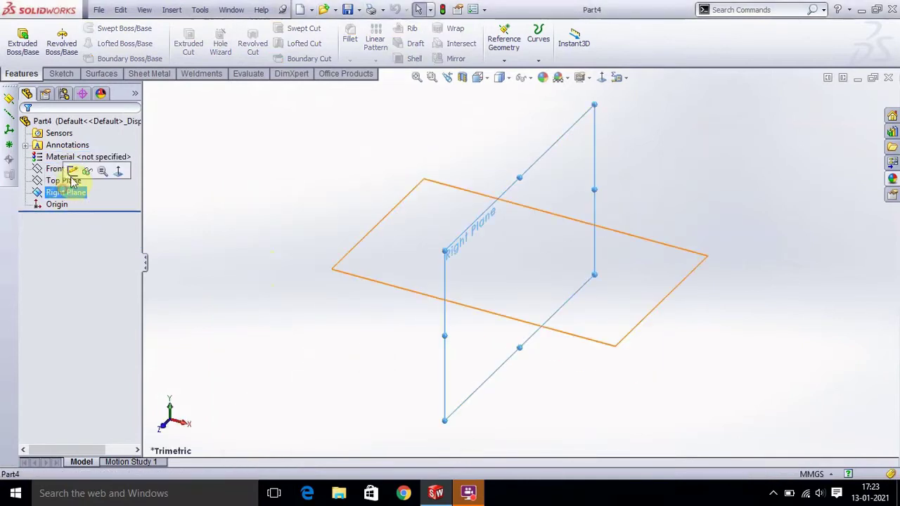
left_click(73, 172)
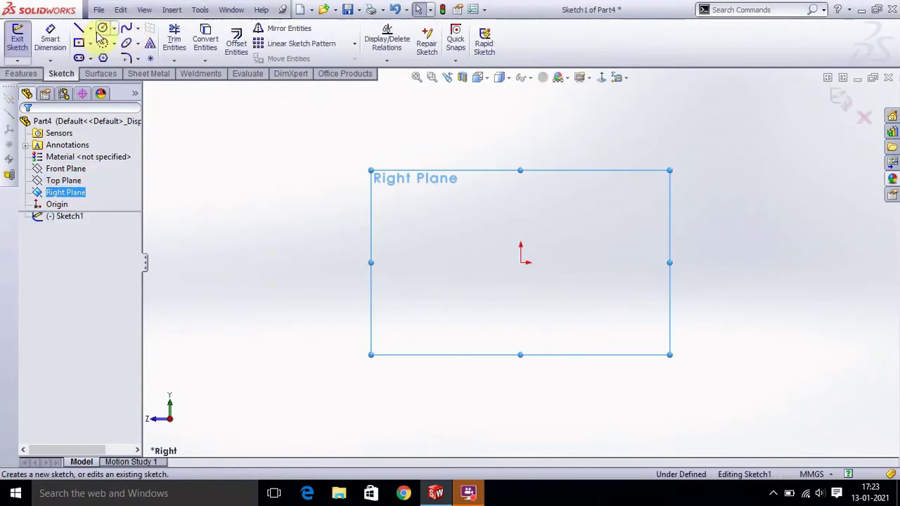
left_click(103, 28)
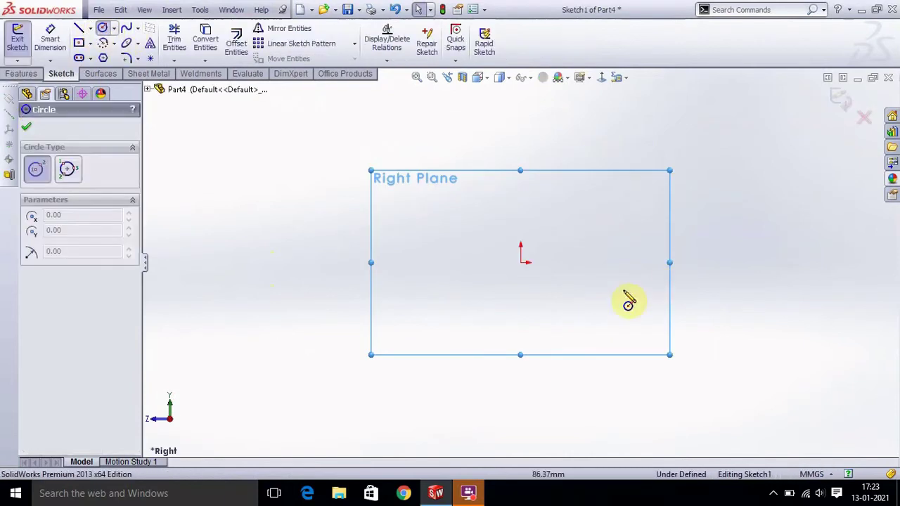
left_click(520, 262)
left_click(613, 147)
type("1")
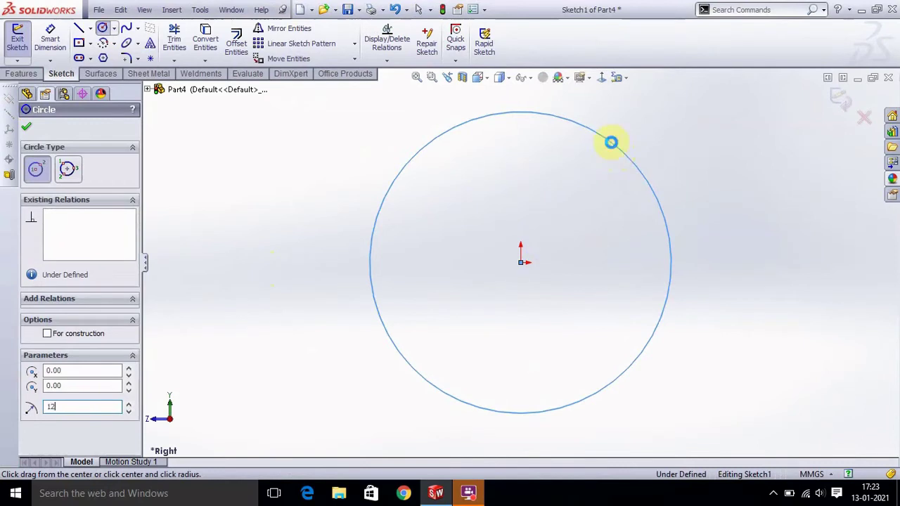
key("BackSpace")
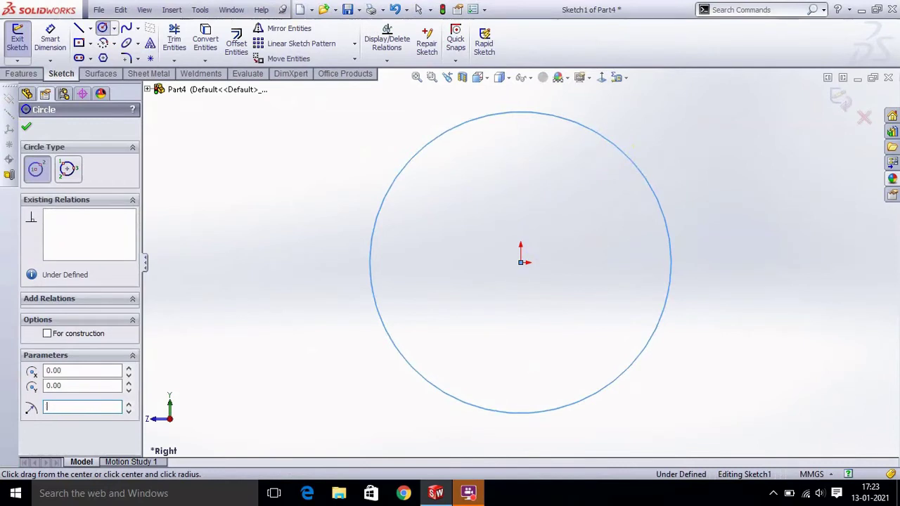
type("60")
key("Return")
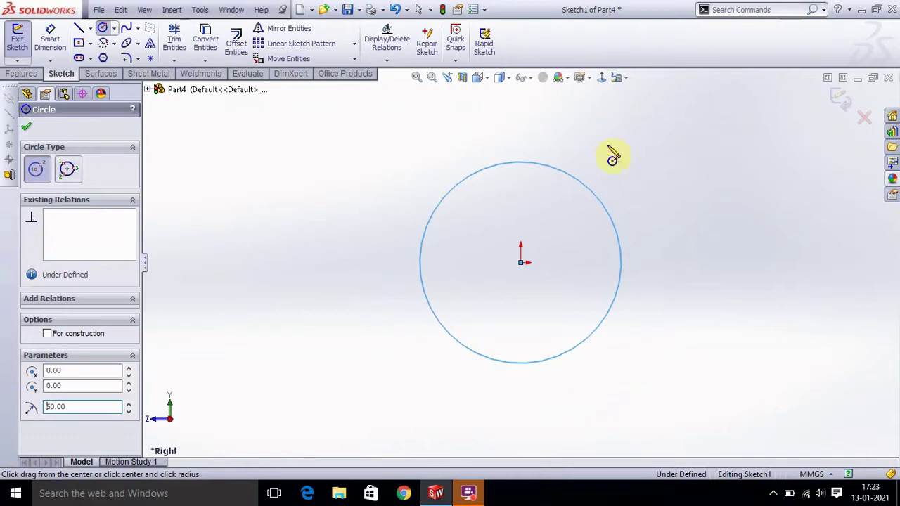
left_click(27, 128)
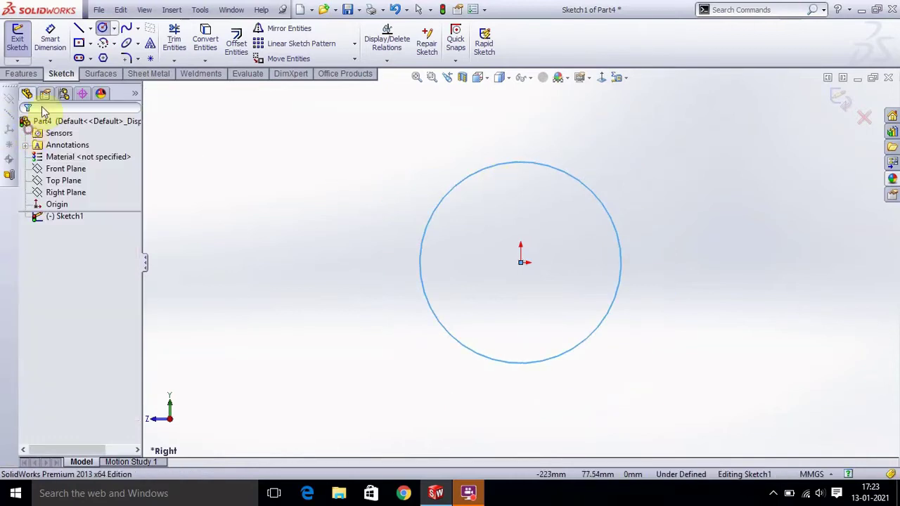
- Add a concentric inner circle of radius 45 at the origin
left_click(103, 28)
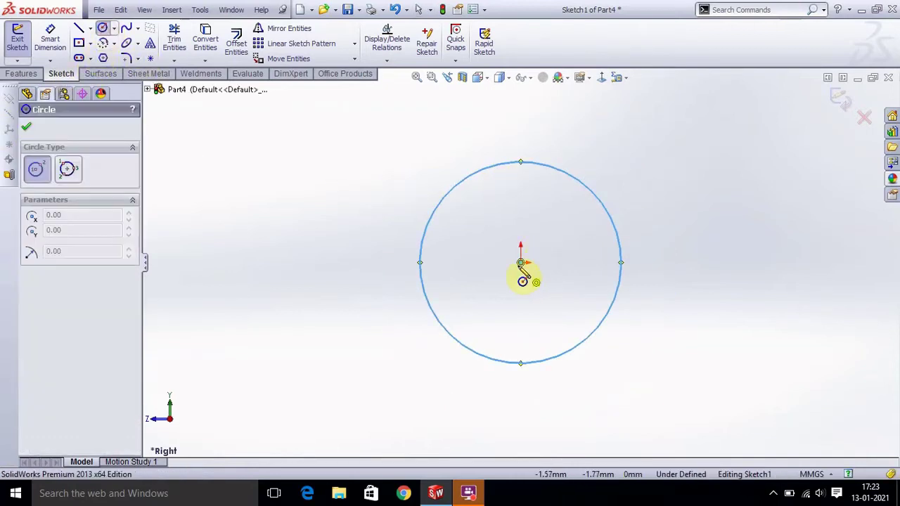
left_click(520, 263)
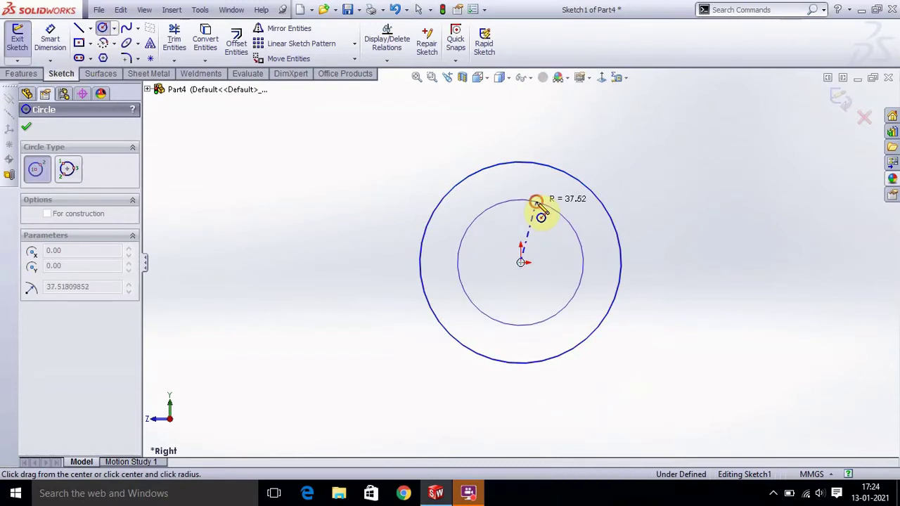
left_click(537, 203)
type("45")
key("Return")
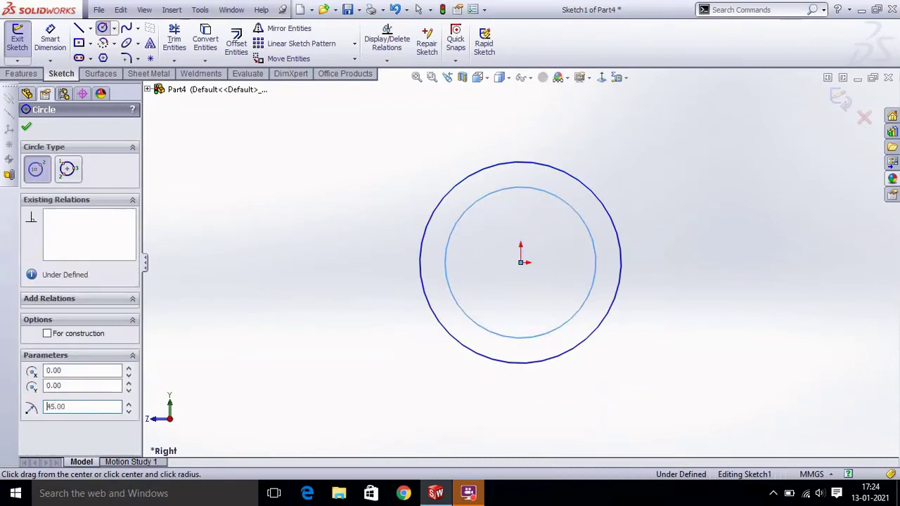
left_click(27, 128)
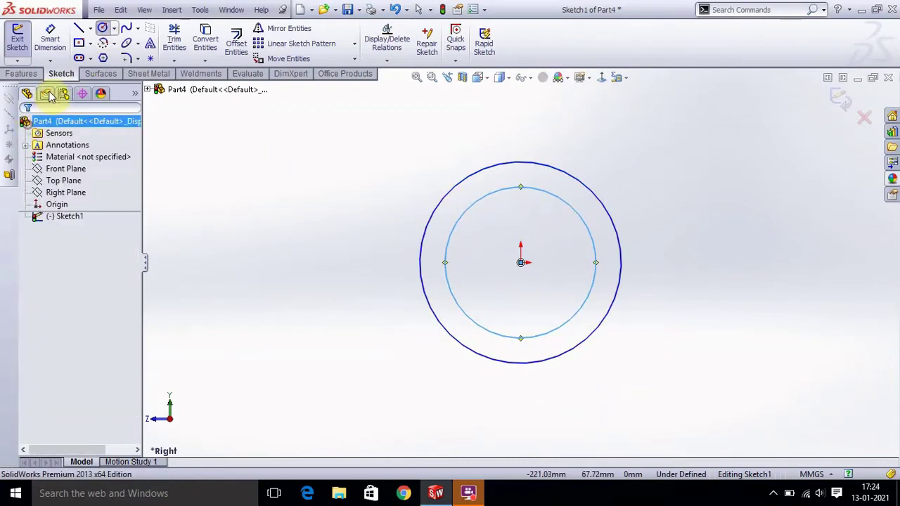
left_click(90, 28)
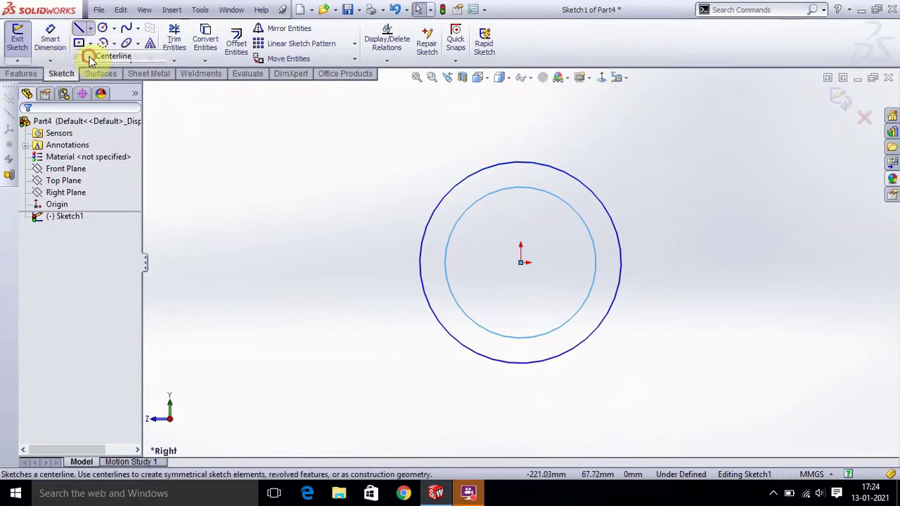
- Draw a vertical centerline from the origin to the top of the outer circle
left_click(91, 56)
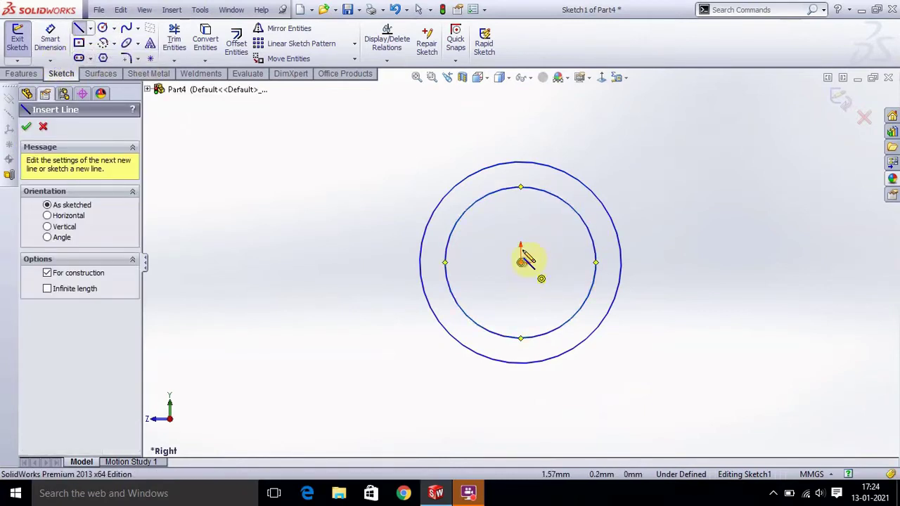
left_click(520, 263)
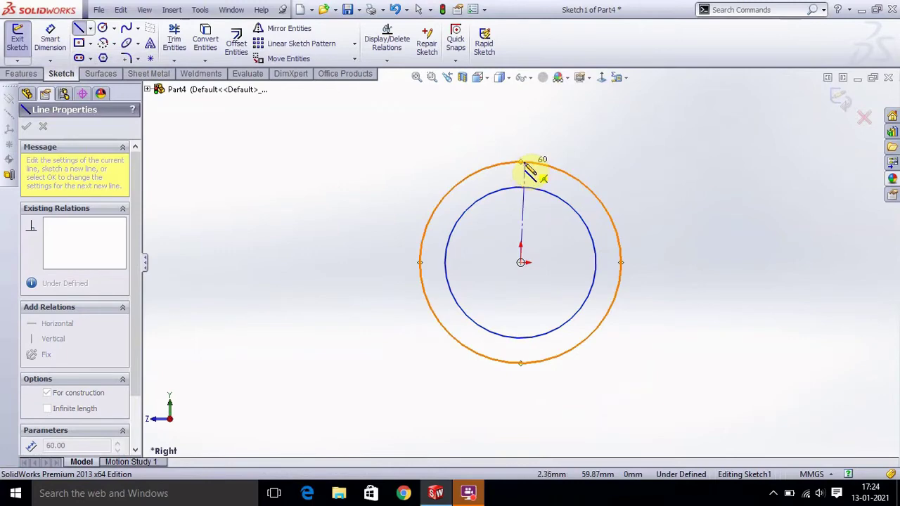
left_click(521, 162)
key("Escape")
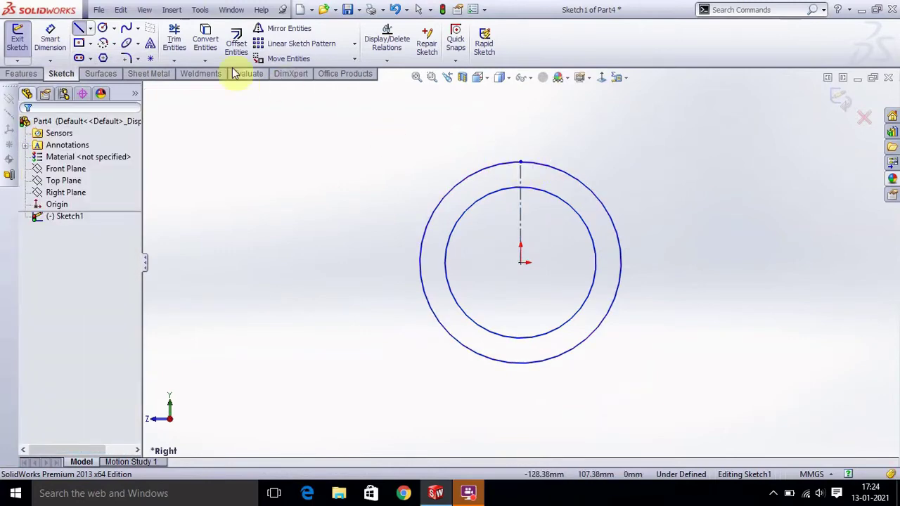
left_click(77, 30)
- Draw two lines from the origin to the outer circle on either side of the centerline
left_click(81, 30)
left_click(521, 262)
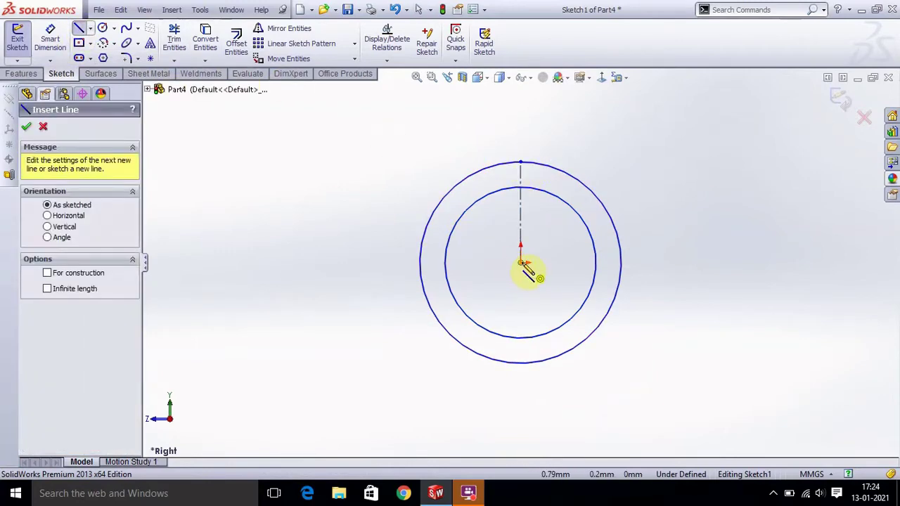
left_click(495, 166)
key("Escape")
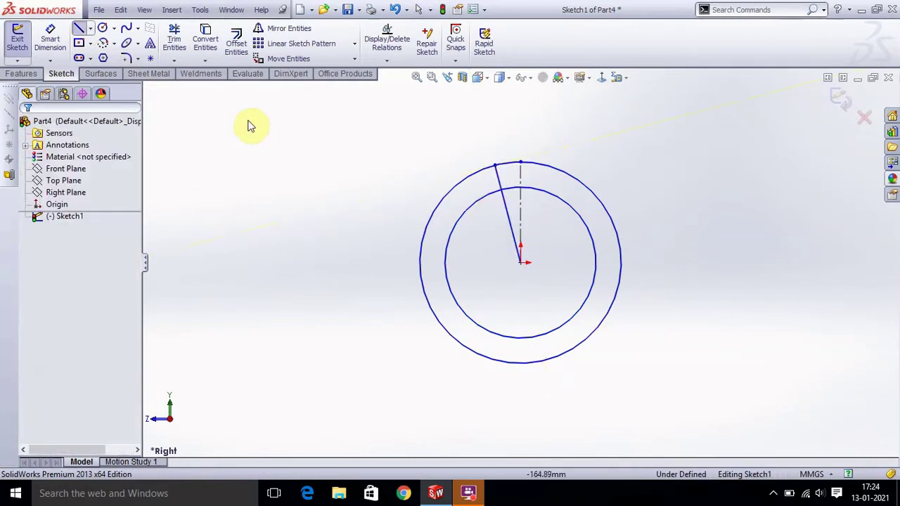
left_click(78, 28)
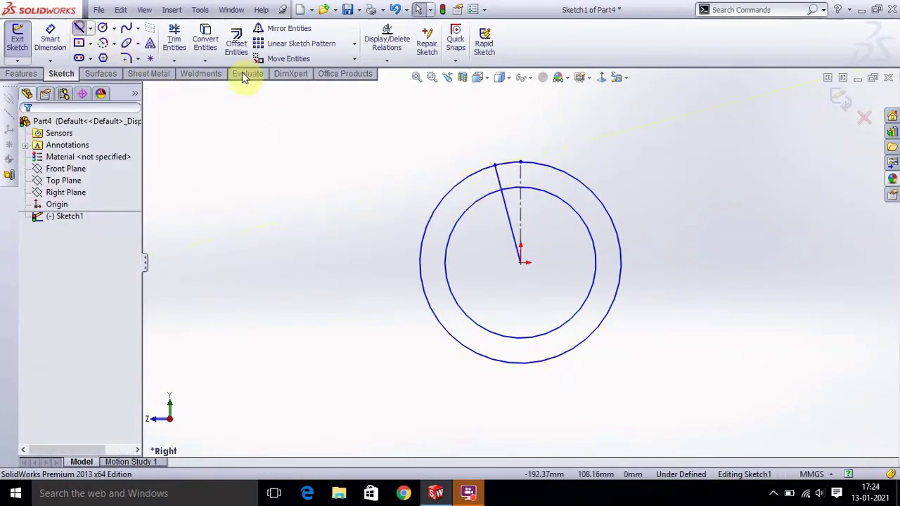
left_click(521, 262)
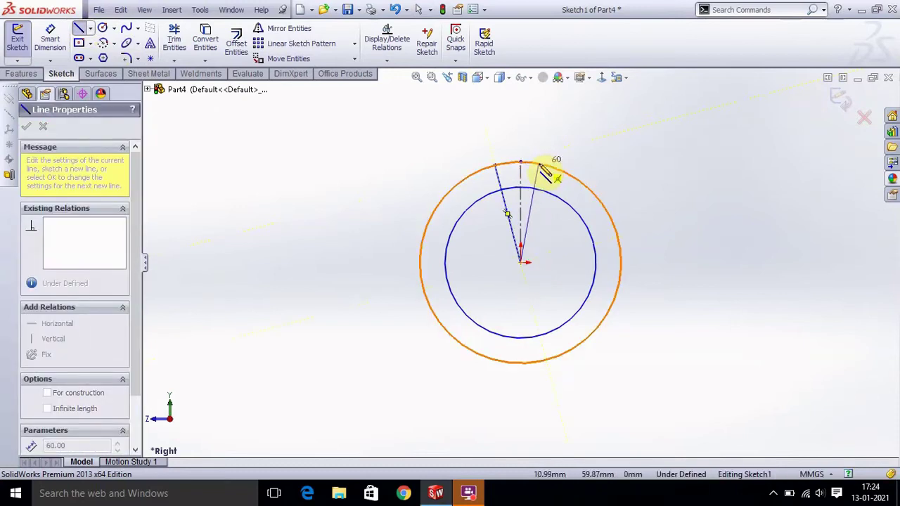
left_click(540, 165)
key("Escape")
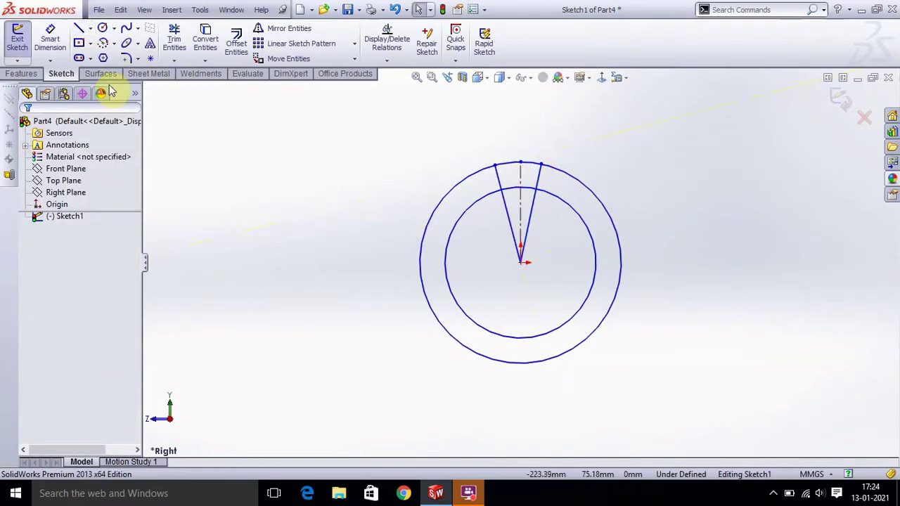
left_click(49, 53)
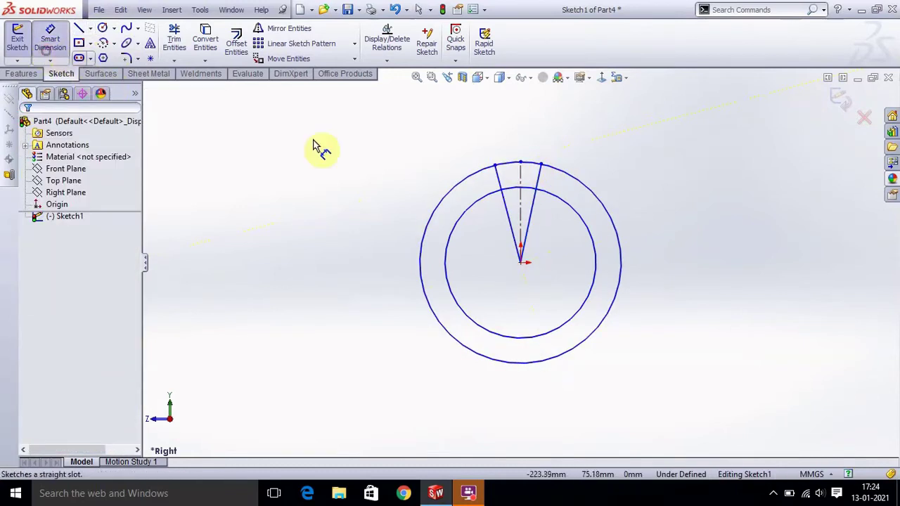
- Dimension the right and left lines each at 7.5° from the vertical centerline
left_click(520, 211)
left_click(533, 206)
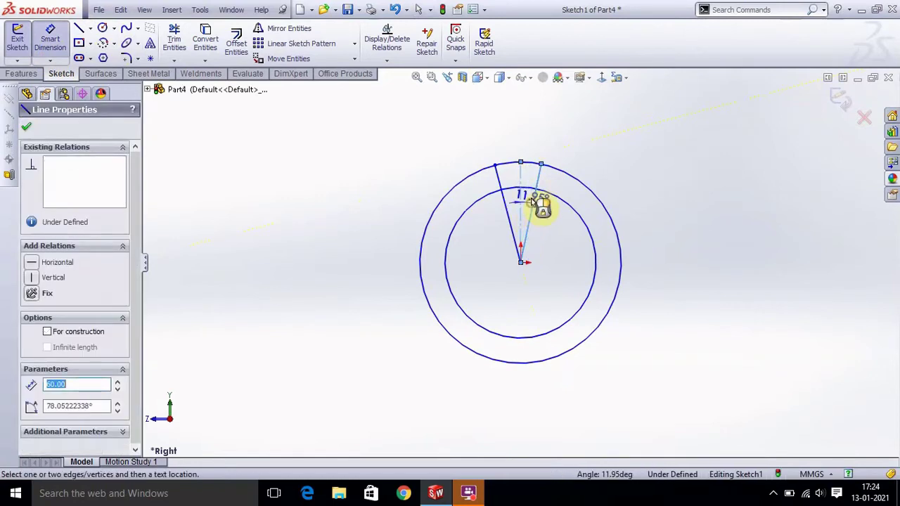
left_click(539, 144)
type("7.5")
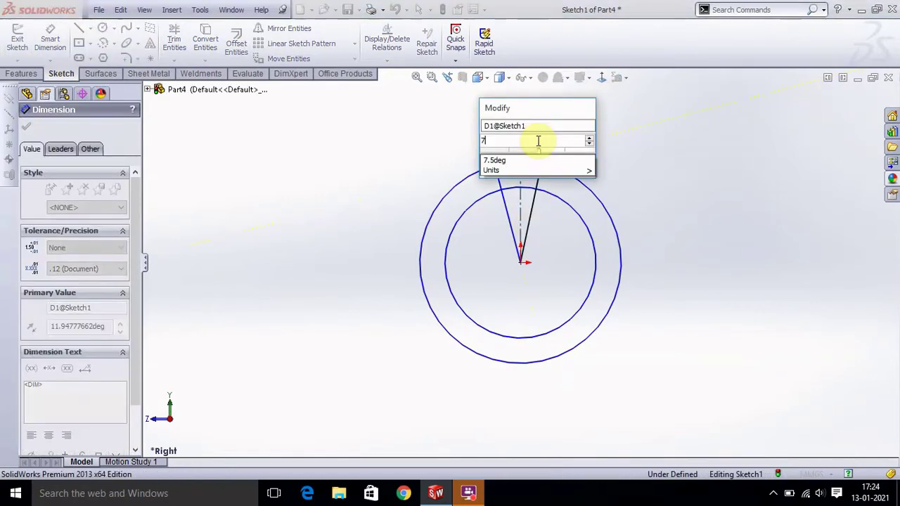
key("Return")
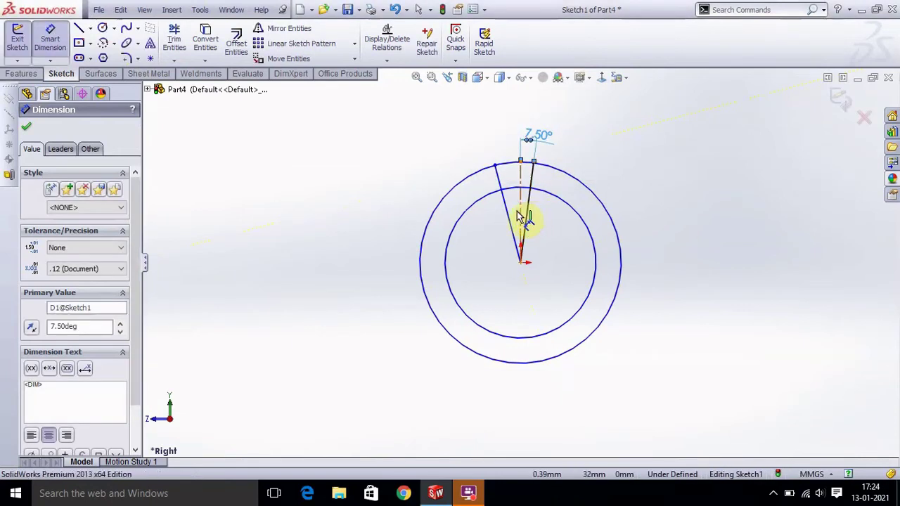
left_click(511, 217)
left_click(519, 217)
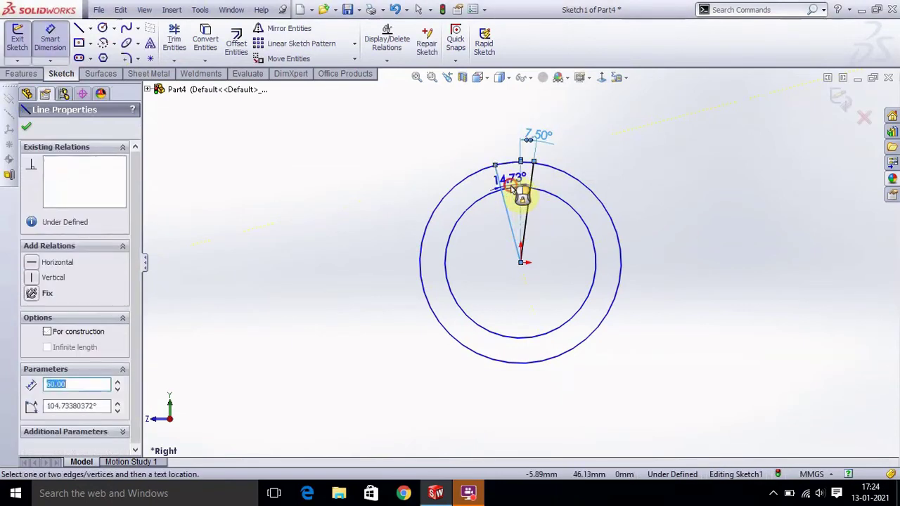
left_click(518, 195)
type("7.5")
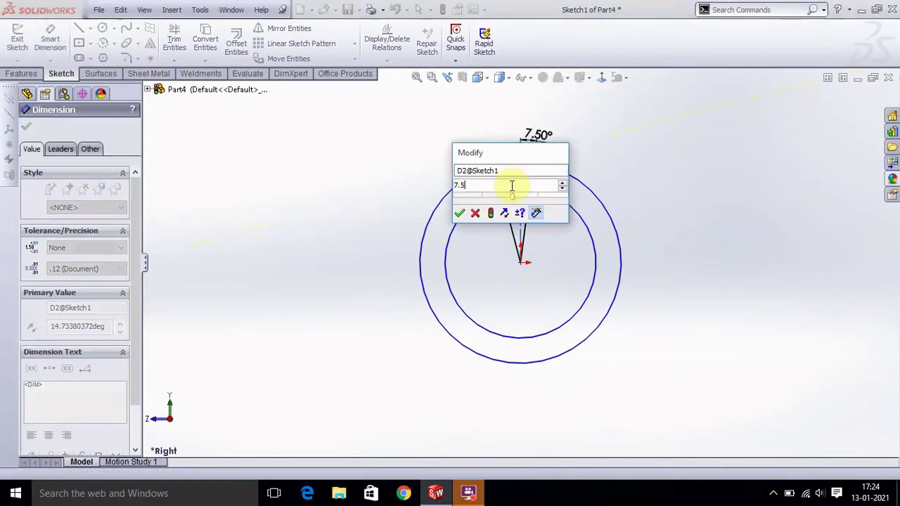
key("Return")
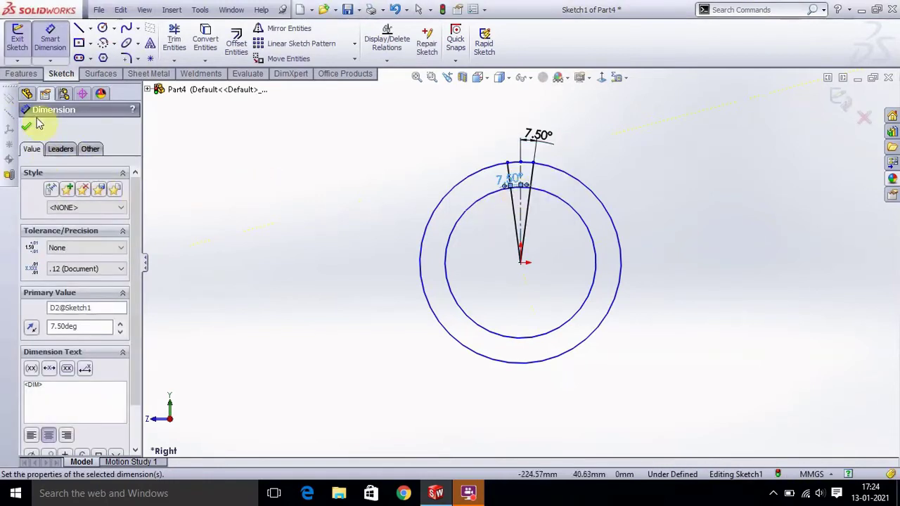
left_click(35, 128)
- Start a Circular Sketch Pattern around the sketch origin
key("Escape")
scroll(532, 195, "down", 2)
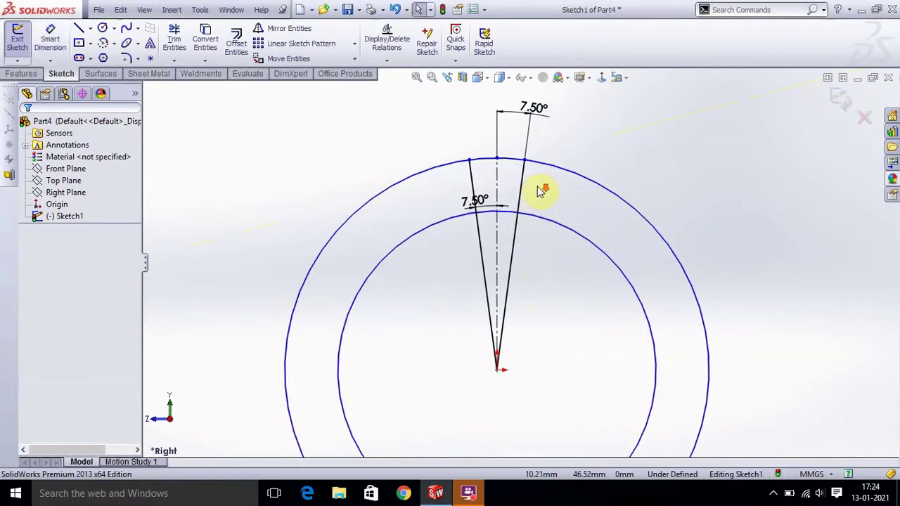
scroll(532, 196, "down", 3)
scroll(513, 217, "up", 1)
scroll(368, 241, "up", 1)
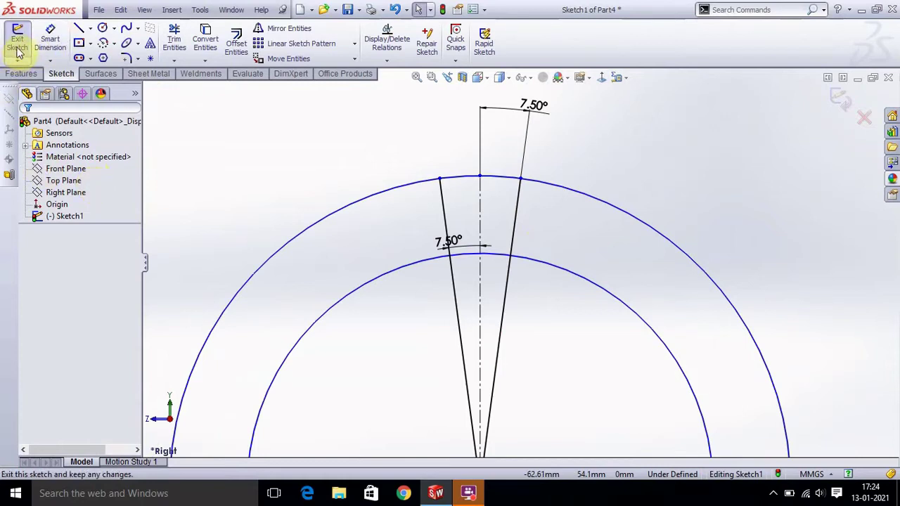
left_click(356, 47)
left_click(345, 69)
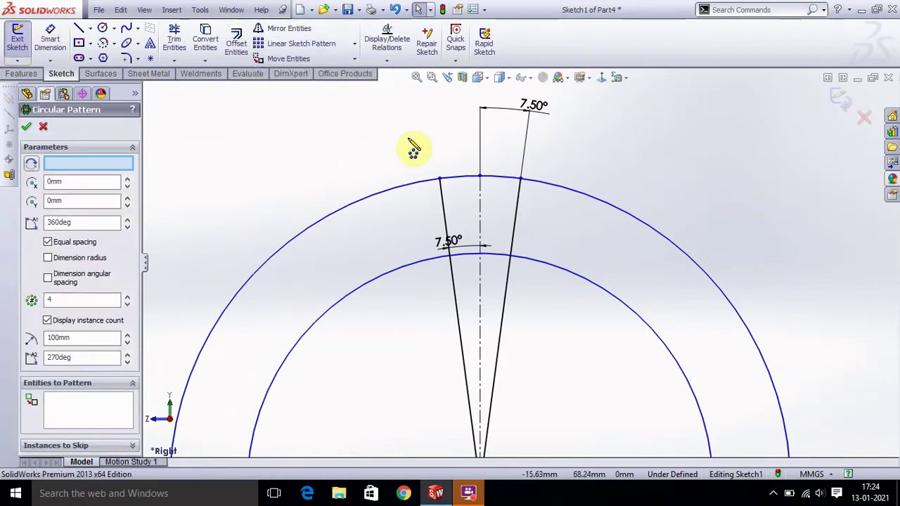
scroll(414, 149, "up", 2)
scroll(502, 298, "up", 1)
scroll(502, 299, "up", 1)
scroll(506, 317, "up", 1)
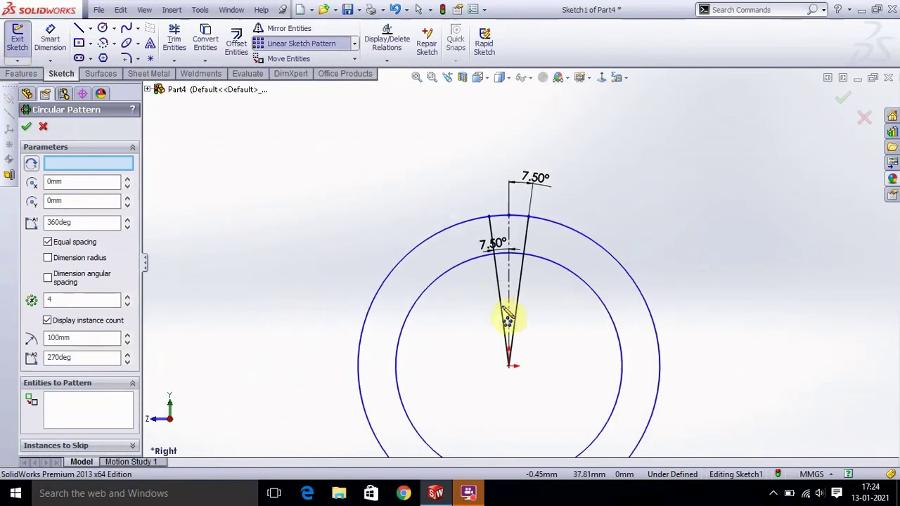
scroll(507, 318, "up", 1)
scroll(514, 327, "up", 1)
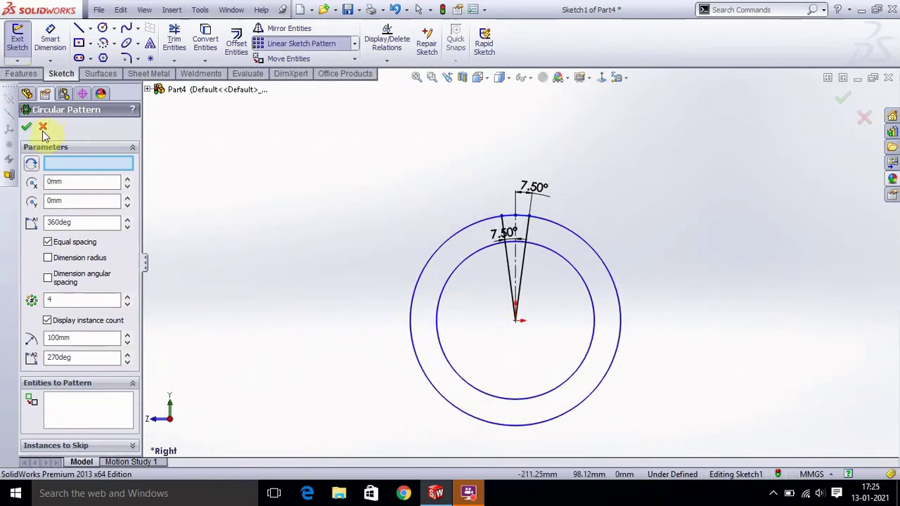
scroll(569, 313, "down", 1)
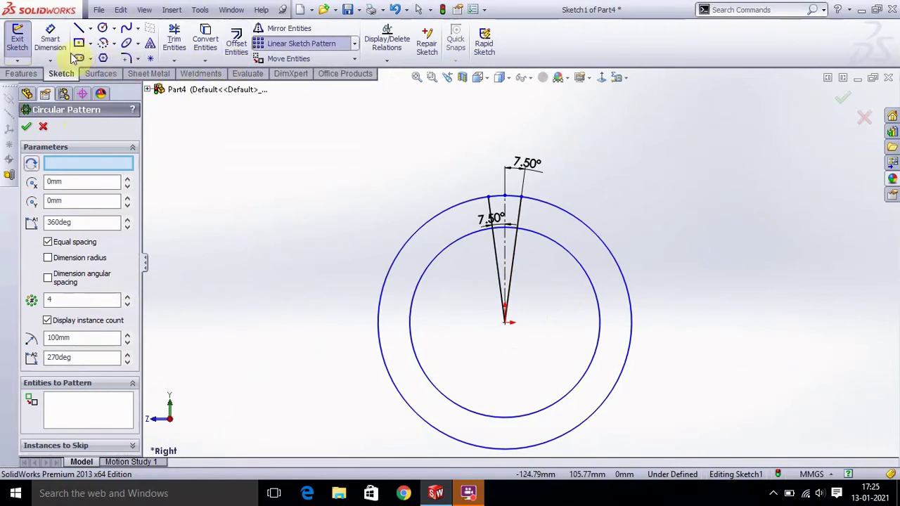
left_click(355, 44)
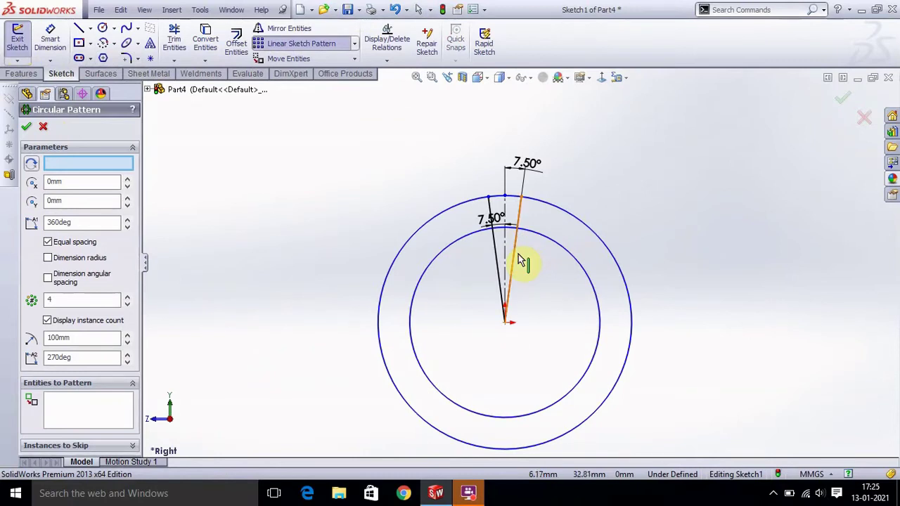
- Pattern the two 7.5° wedge lines as 8 equally spaced copies over 360°
left_click(519, 259)
left_click(500, 255)
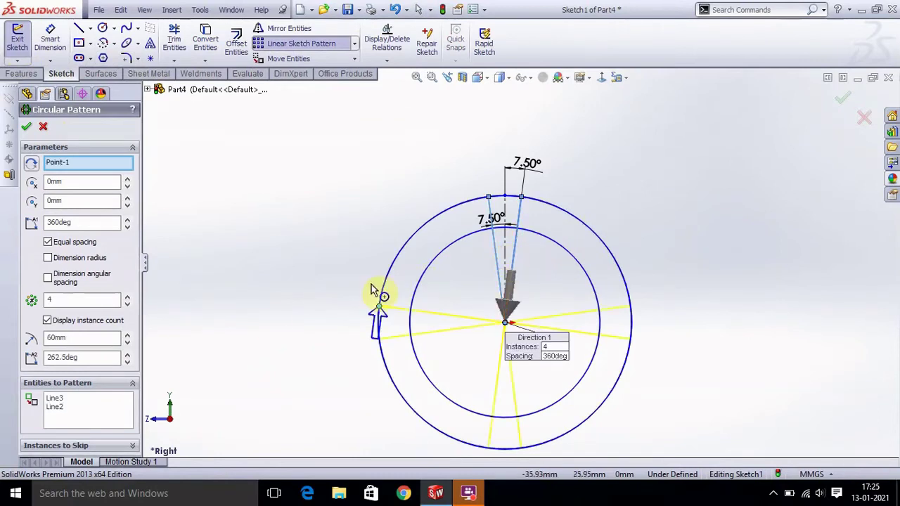
double_click(73, 299)
type("8")
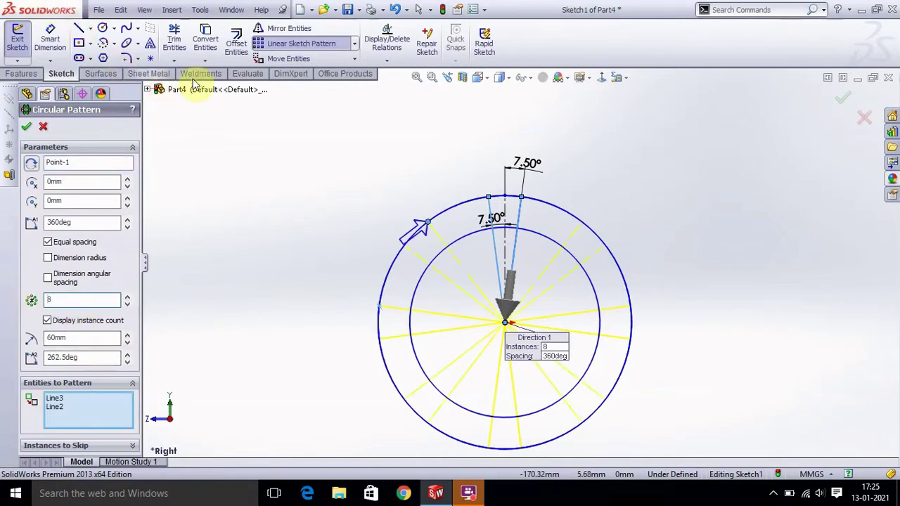
left_click(24, 127)
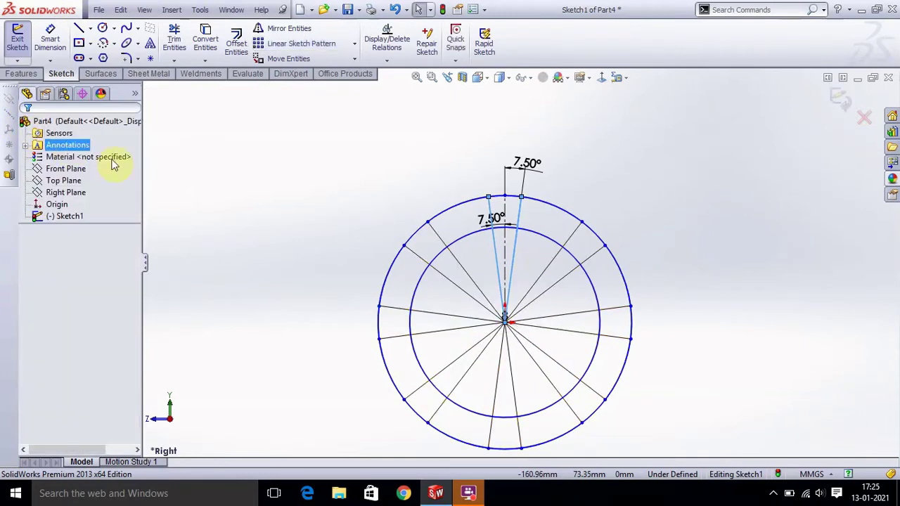
scroll(490, 308, "down", 2)
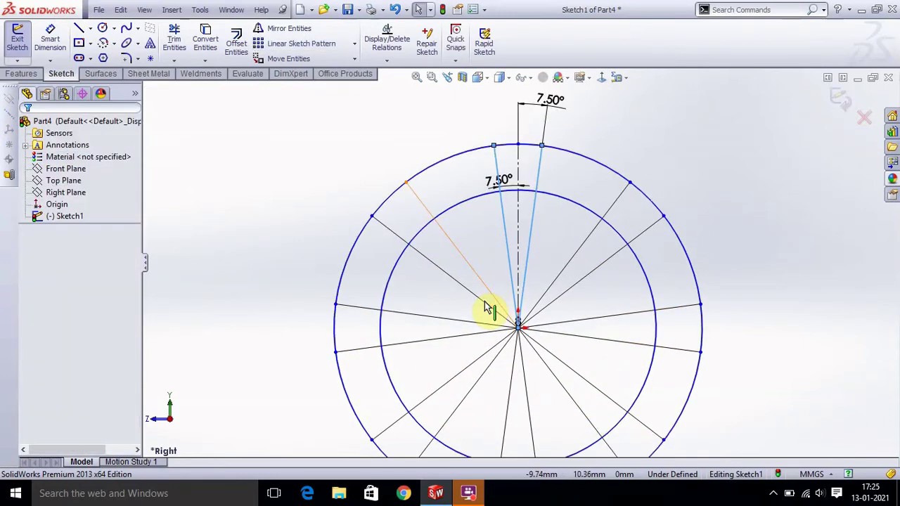
scroll(518, 342, "up", 1)
scroll(531, 343, "up", 1)
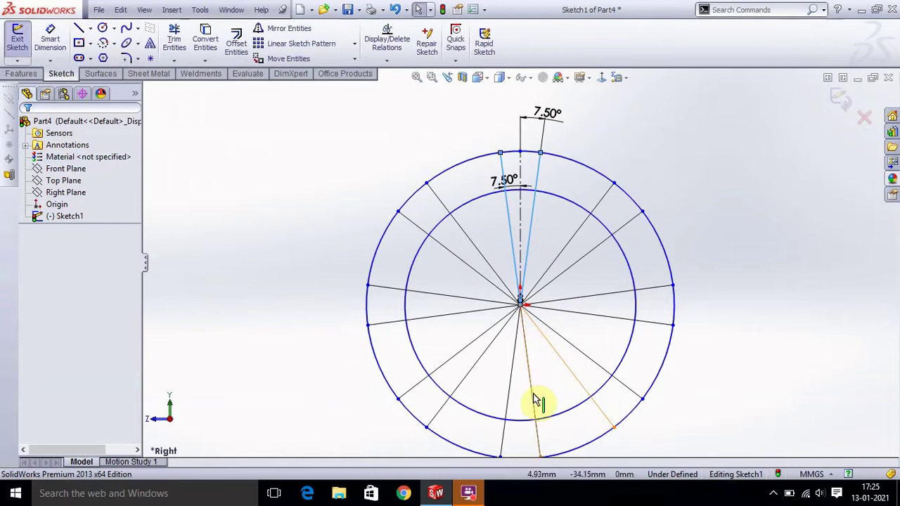
- Power-trim the inner radial lines and outer arcs between teeth, leaving eight rectangular teeth
left_click(174, 39)
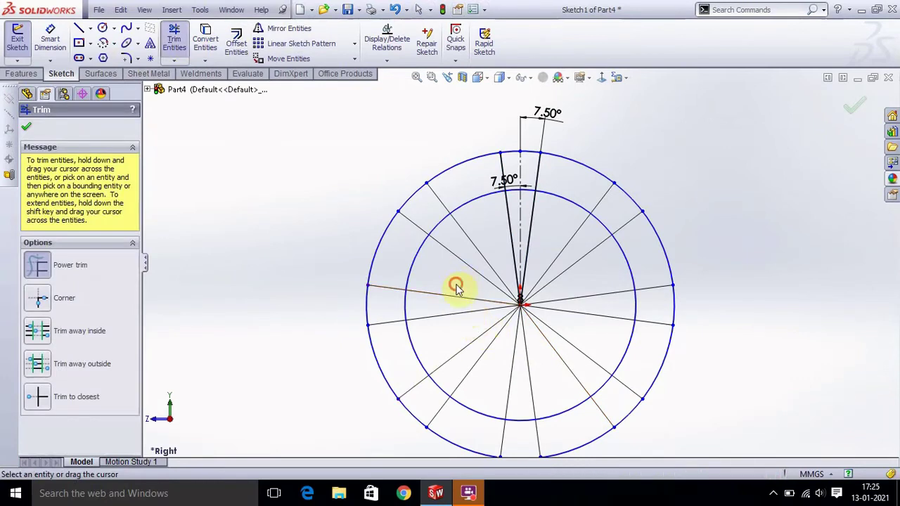
mouse_move(457, 289)
left_mouse_down()
mouse_move(513, 260)
mouse_move(573, 263)
mouse_move(578, 315)
mouse_move(558, 345)
mouse_move(486, 353)
mouse_move(464, 291)
left_mouse_up()
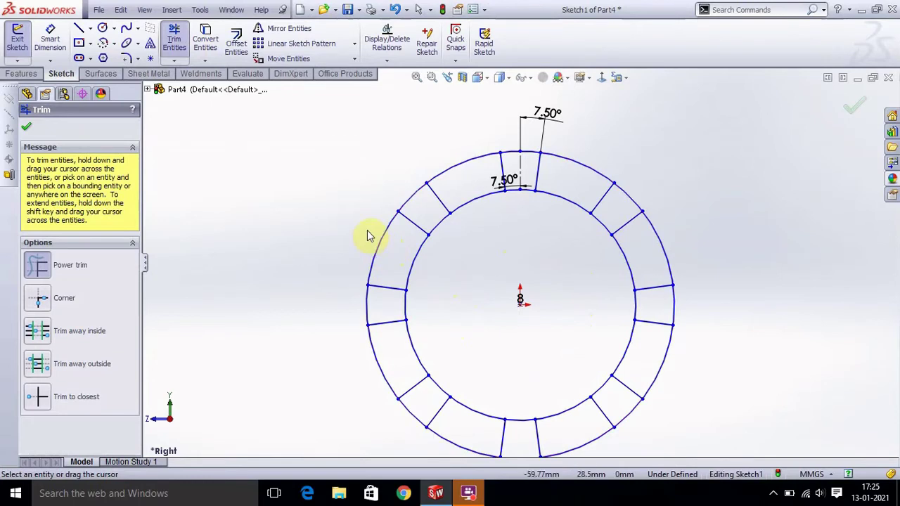
left_click_drag(378, 260, 392, 229)
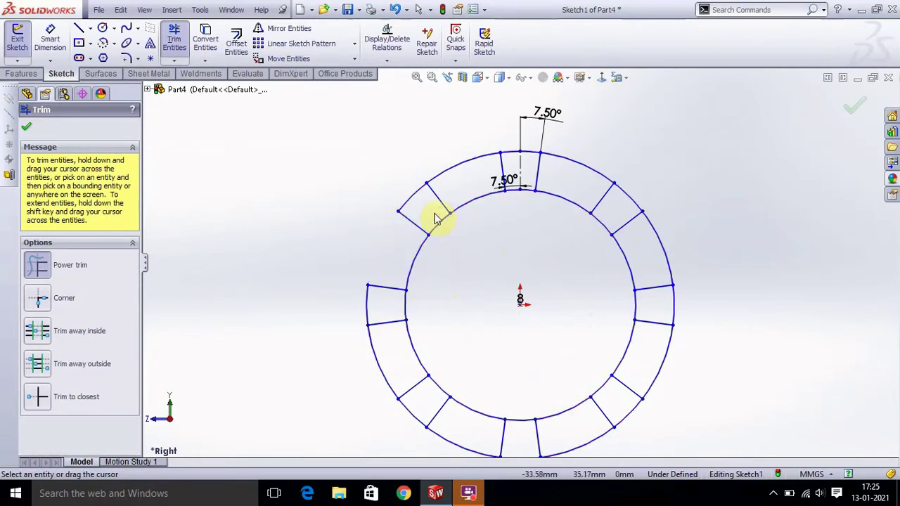
left_click(448, 156)
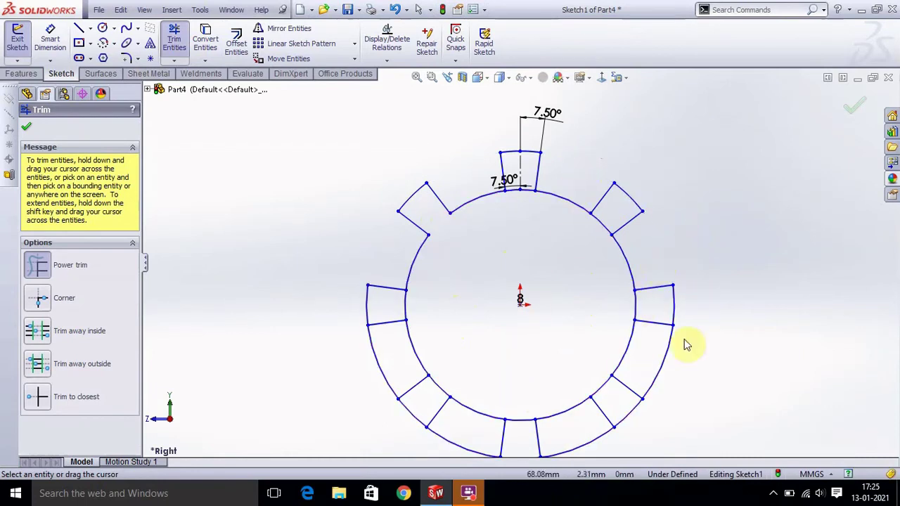
left_click_drag(680, 357, 661, 356)
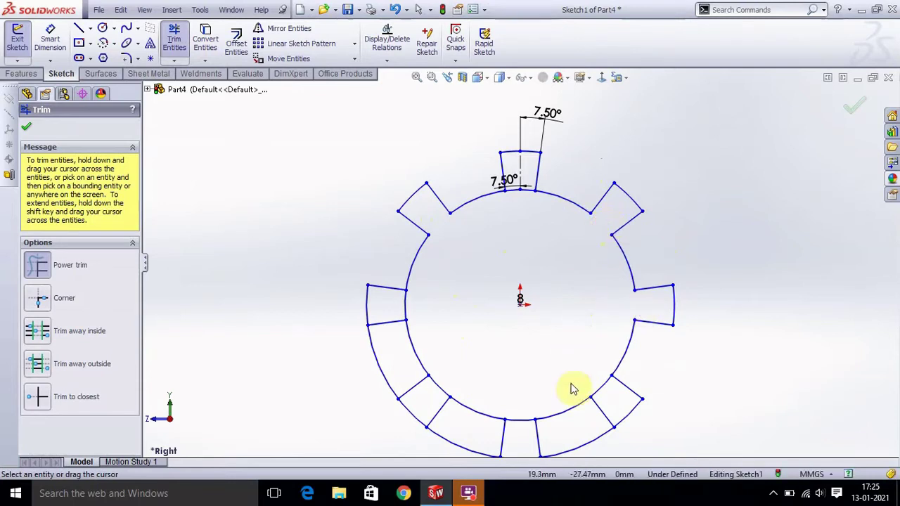
mouse_move(575, 409)
left_mouse_down()
mouse_move(571, 430)
mouse_move(596, 366)
left_mouse_up()
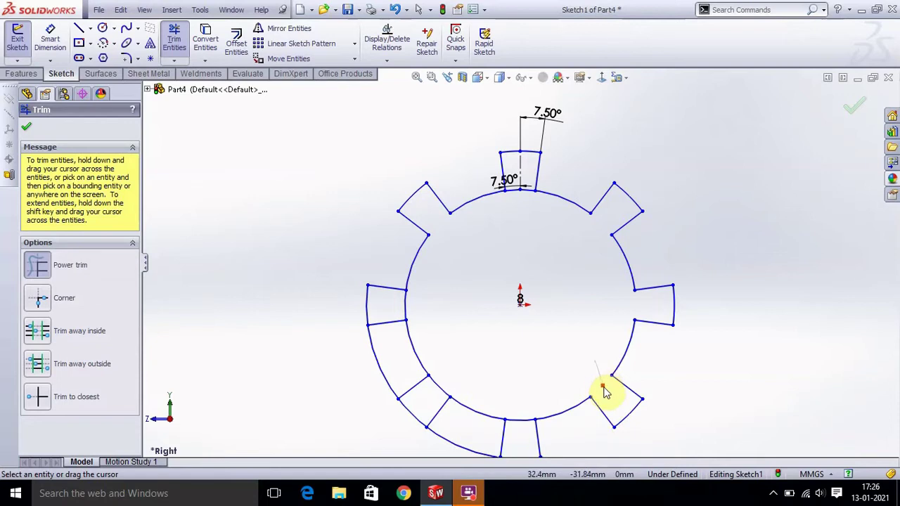
scroll(563, 420, "up", 2)
scroll(534, 379, "down", 4)
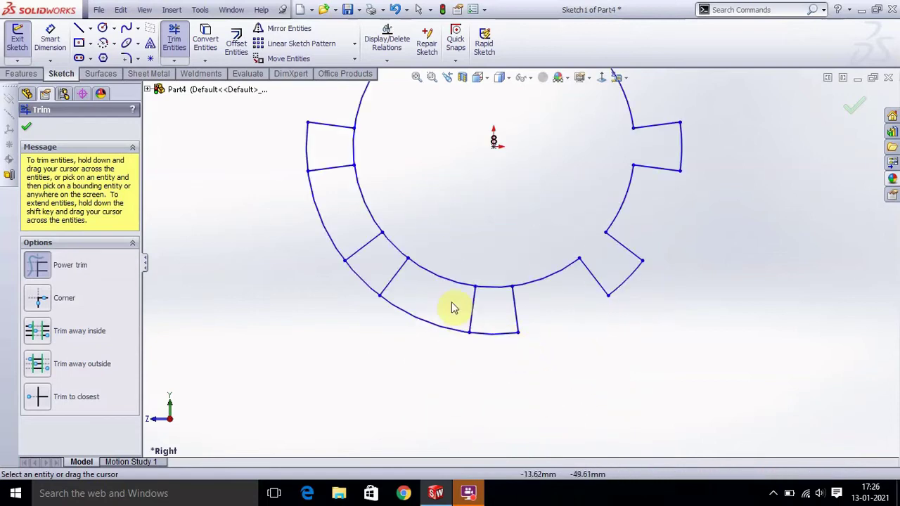
left_click_drag(454, 307, 438, 345)
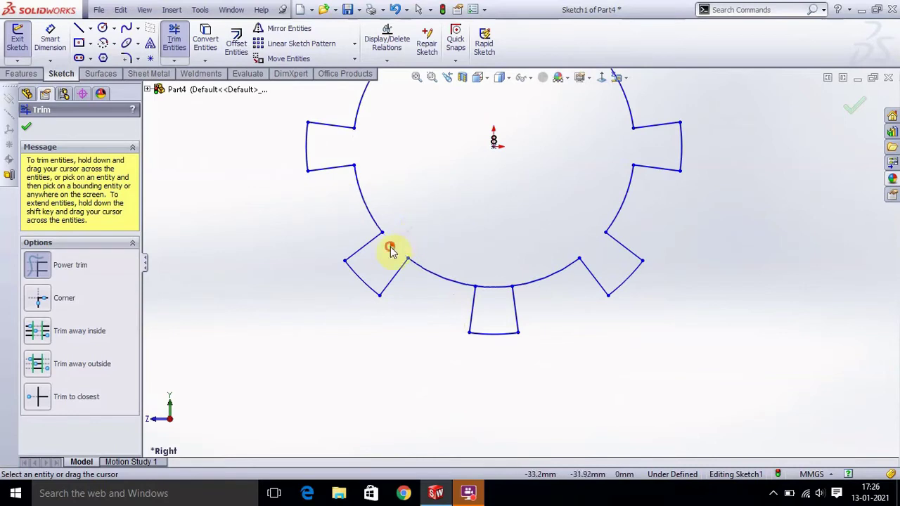
scroll(483, 302, "up", 1)
scroll(502, 246, "up", 2)
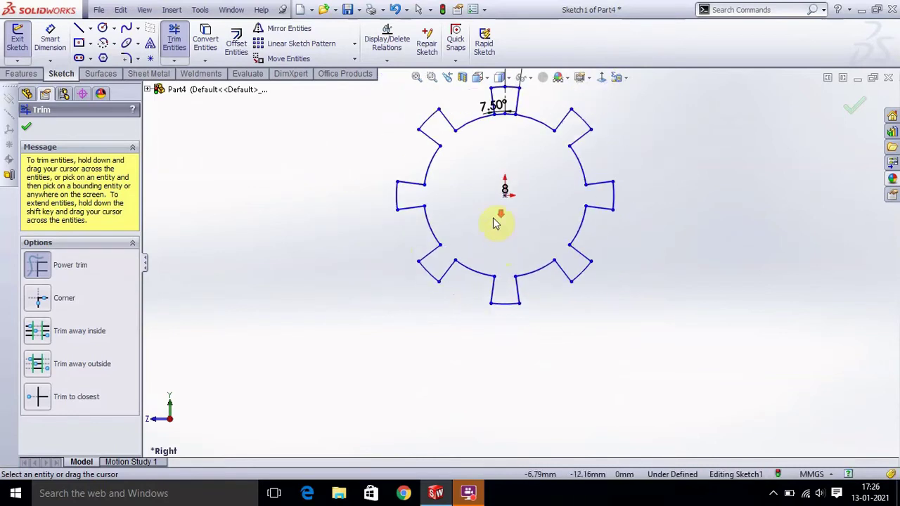
scroll(497, 220, "down", 1)
scroll(496, 217, "up", 1)
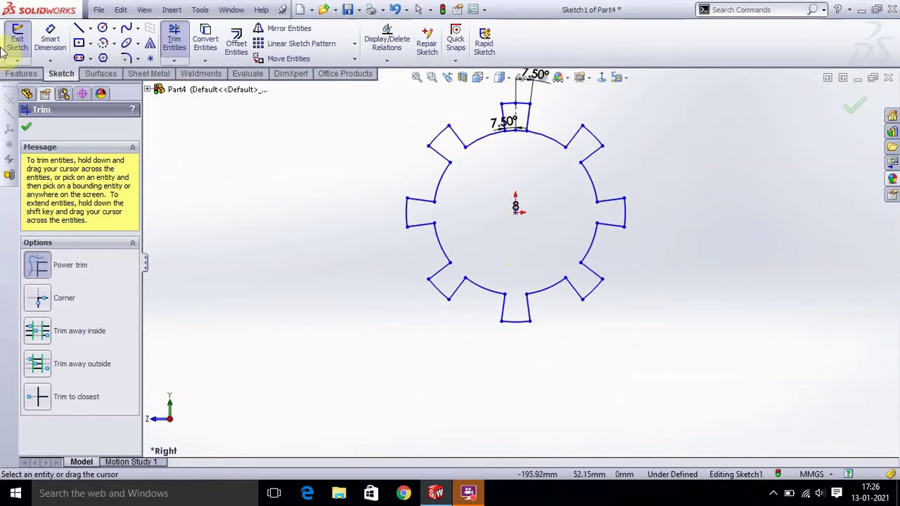
- Draw a radius 40 circle concentric at the origin inside the teeth
left_click(106, 30)
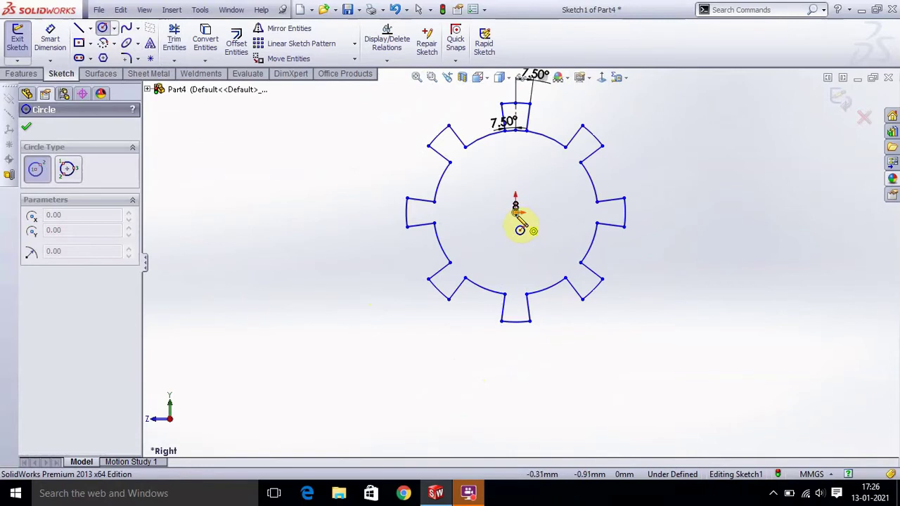
left_click(515, 205)
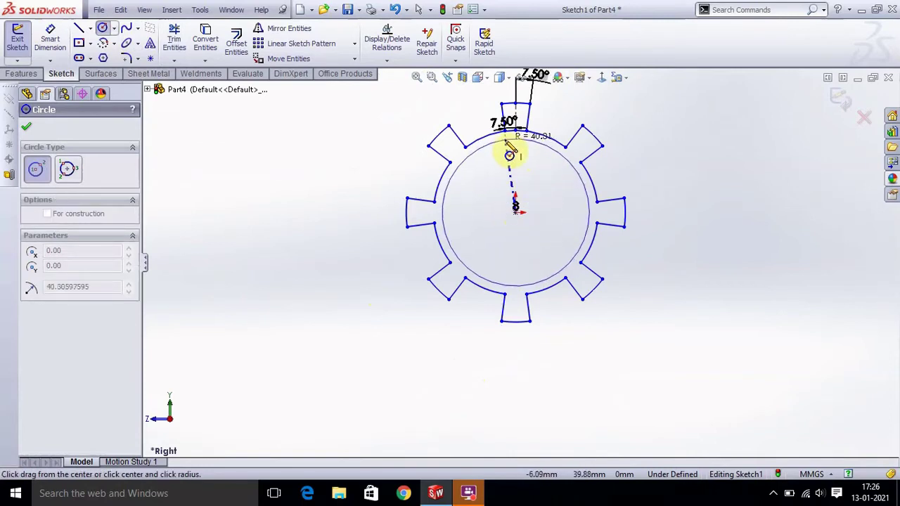
left_click(511, 155)
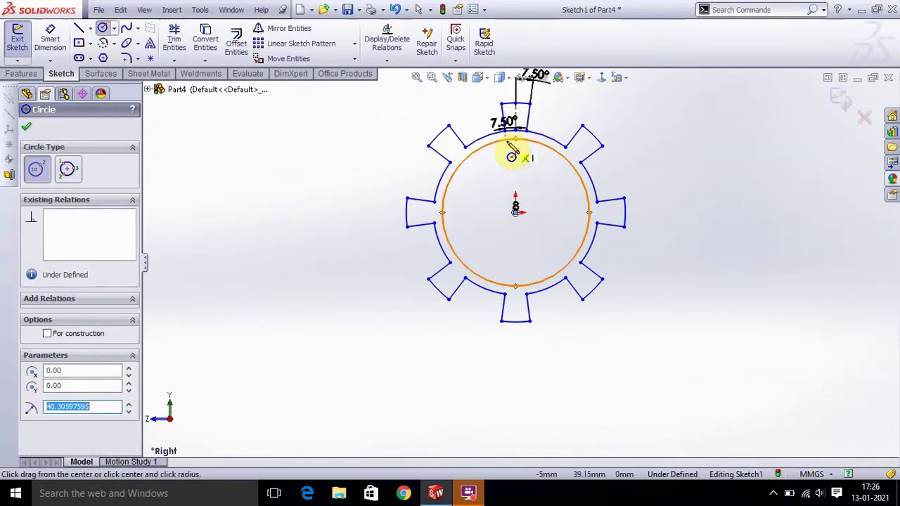
left_click(83, 406)
type("40")
key("Return")
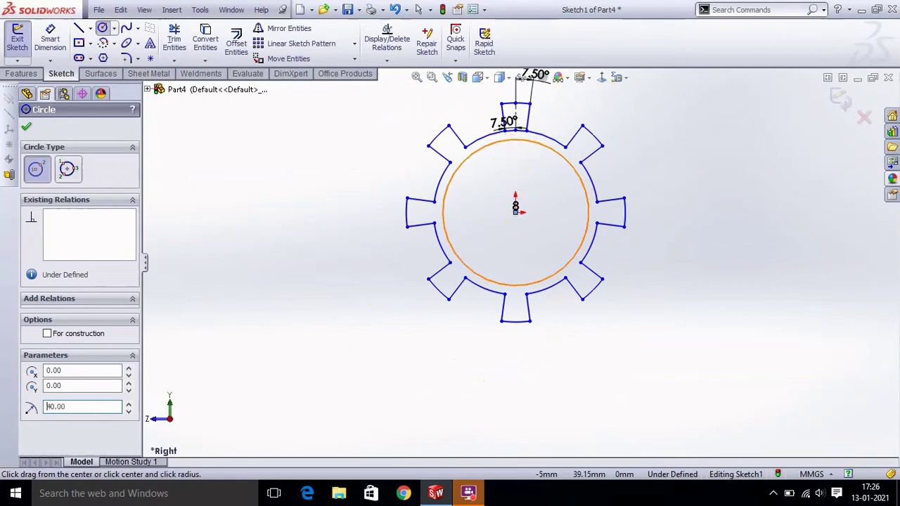
scroll(526, 147, "down", 4)
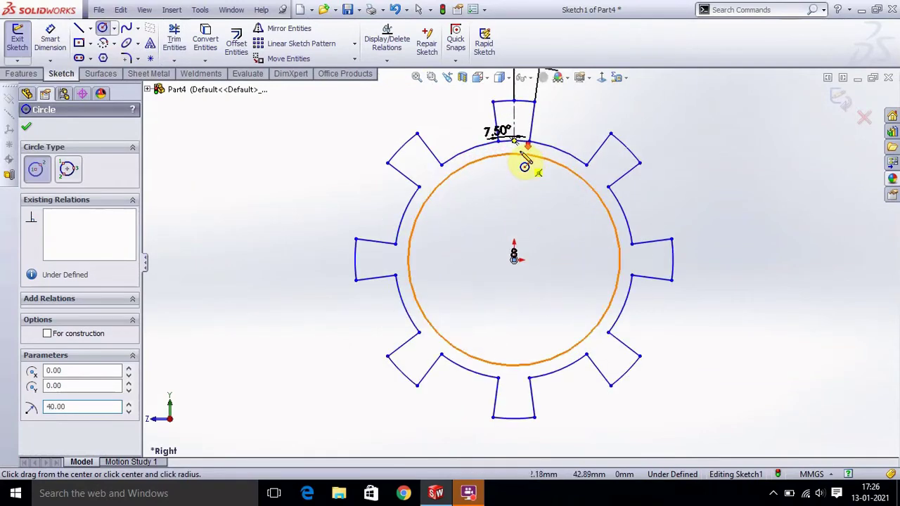
left_click(26, 128)
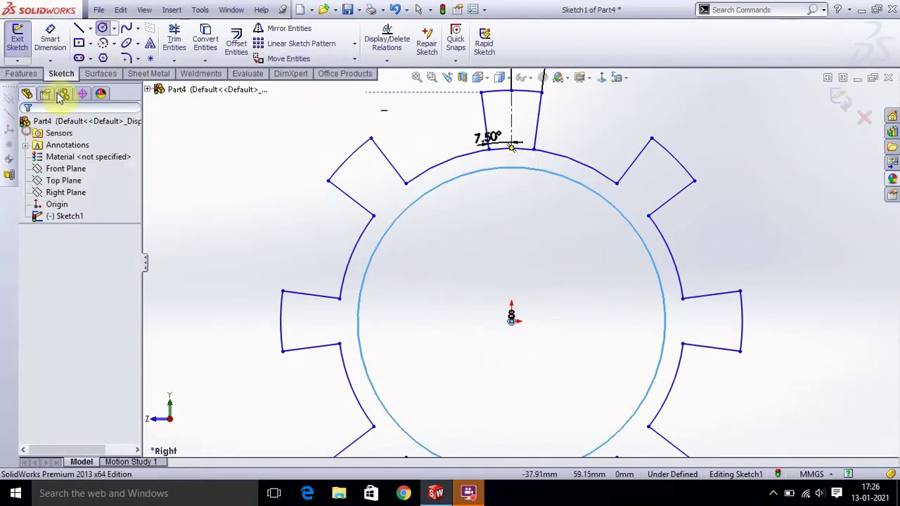
- Trim the arc across the top tooth's base and exit the sketch
left_click(175, 39)
scroll(520, 156, "down", 2)
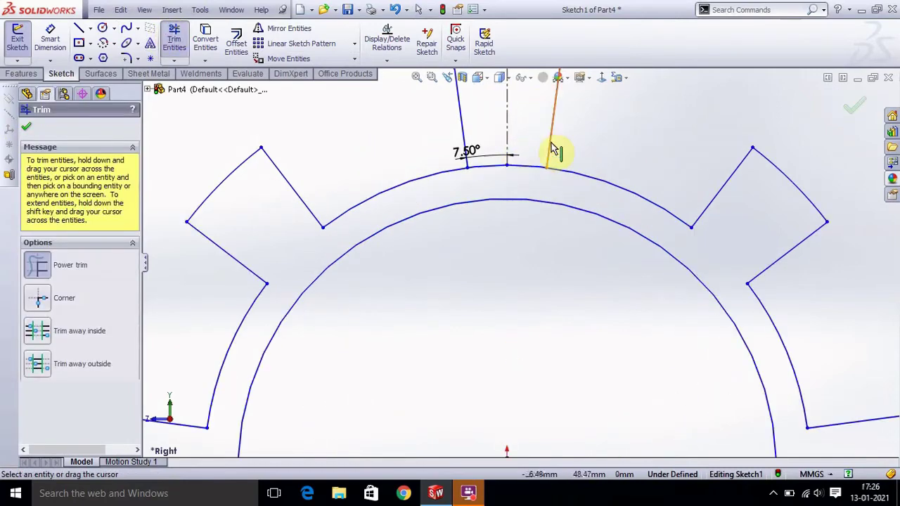
left_click_drag(517, 176, 492, 165)
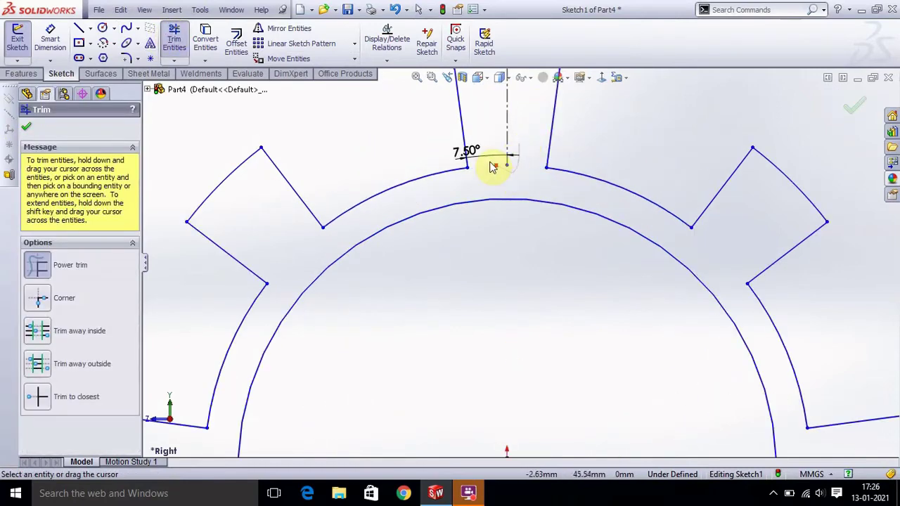
scroll(568, 294, "up", 2)
scroll(538, 360, "up", 3)
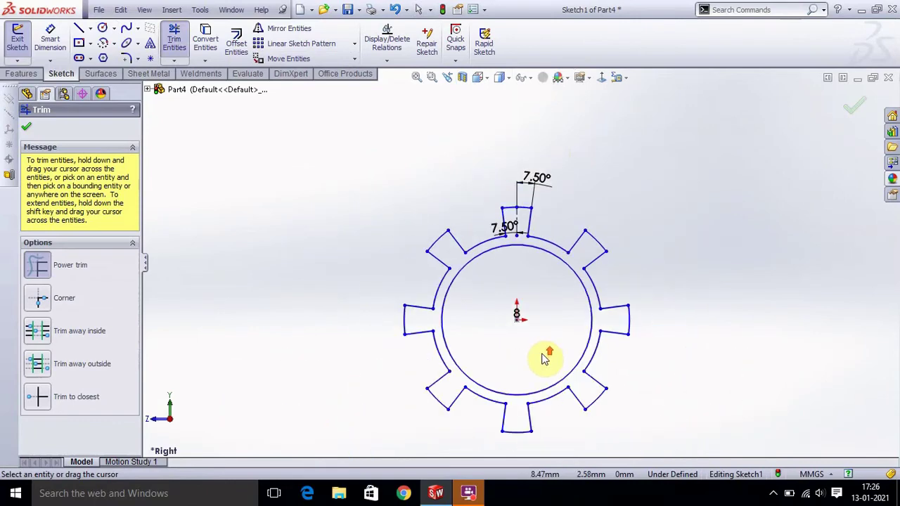
scroll(421, 316, "down", 1)
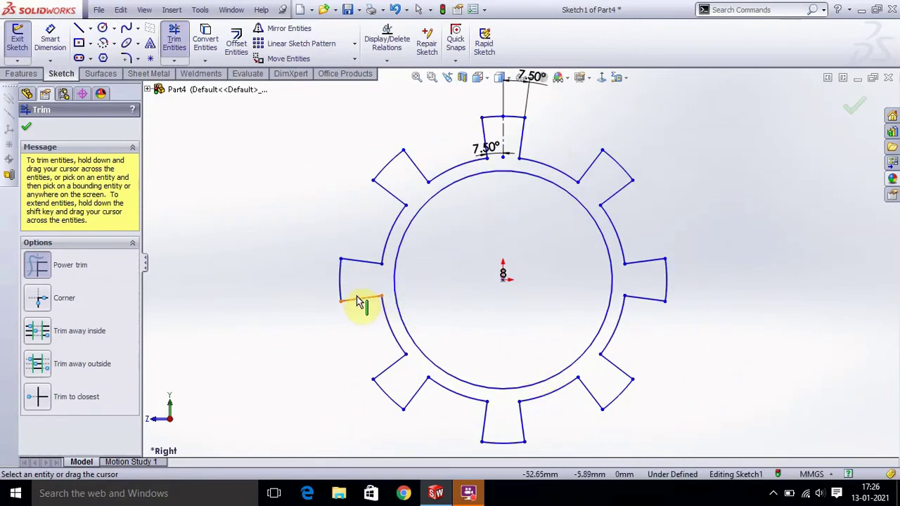
left_click(858, 108)
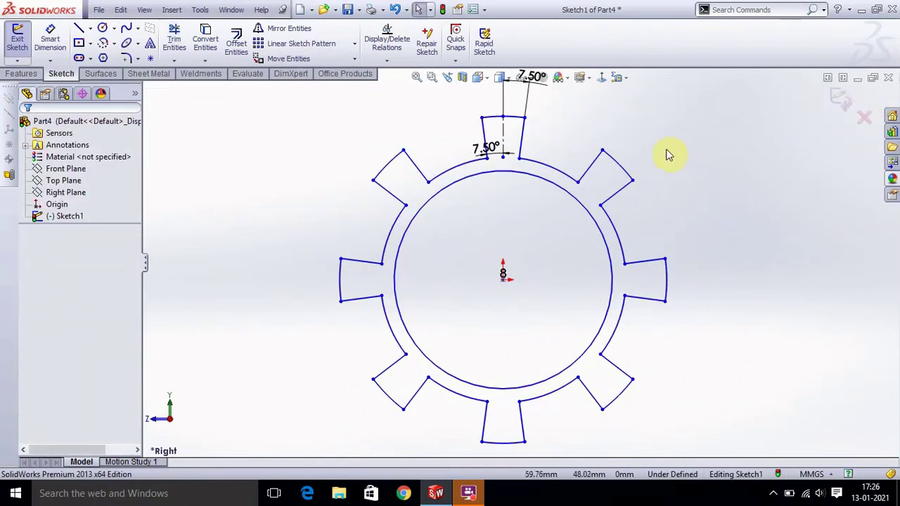
left_click(834, 99)
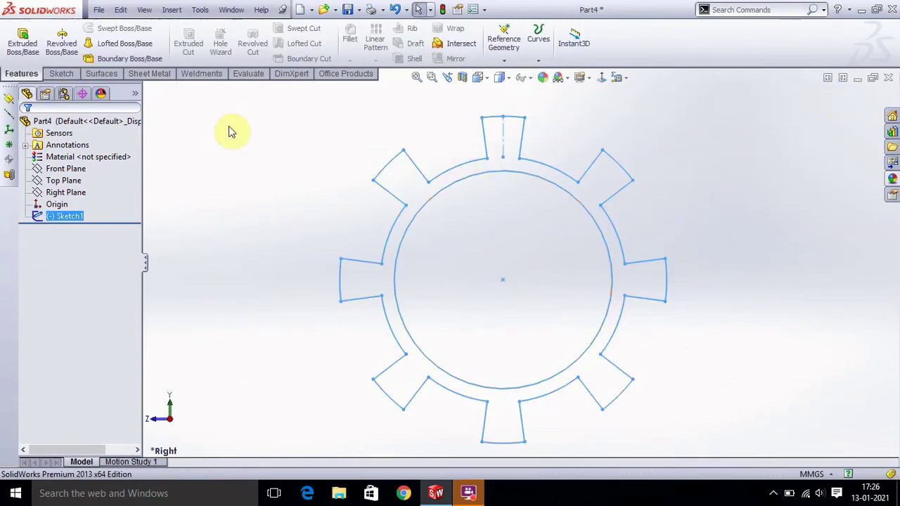
- Extrude the toothed ring sketch 20 mm as Boss-Extrude1 and orbit to view it
left_click(23, 43)
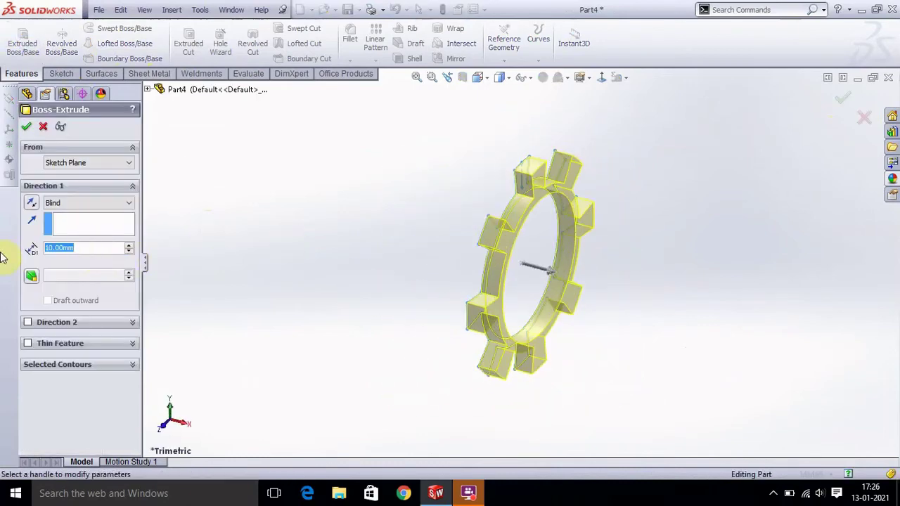
type("20")
key("Return")
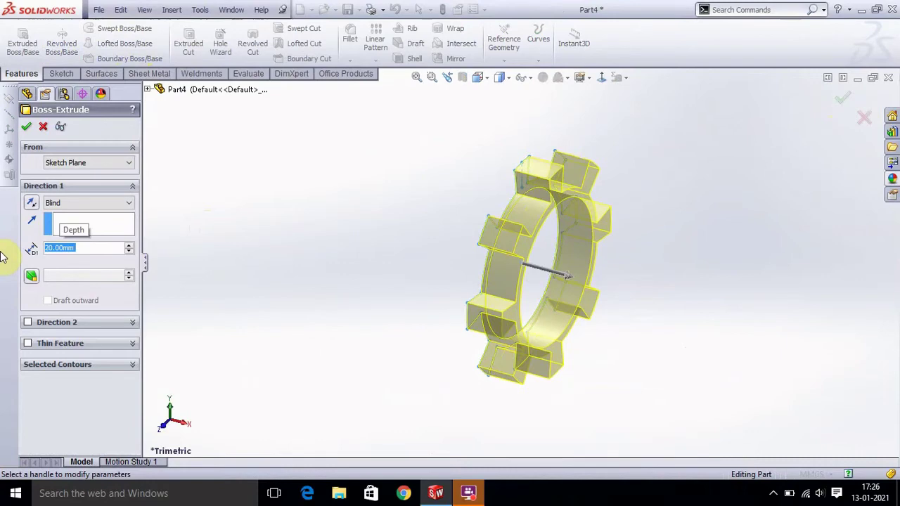
left_click(24, 129)
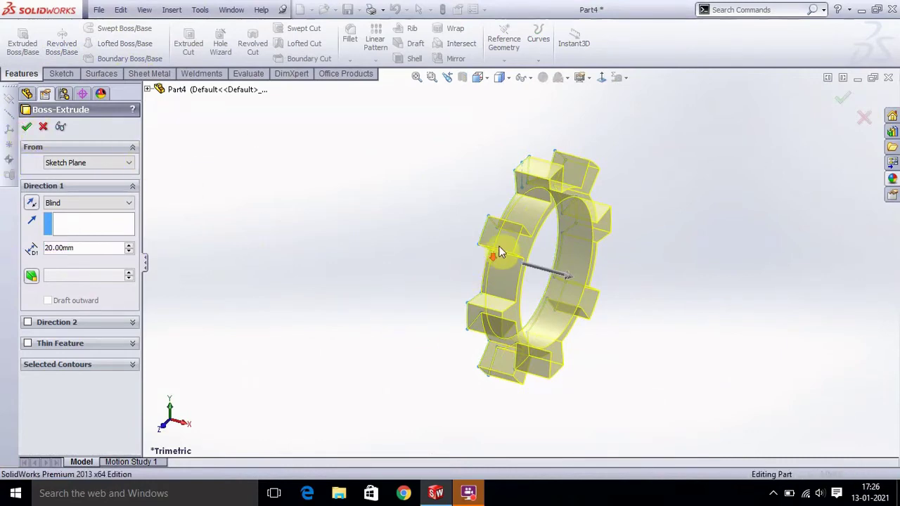
mouse_move(538, 257)
middle_mouse_down()
mouse_move(489, 228)
mouse_move(683, 312)
middle_mouse_up()
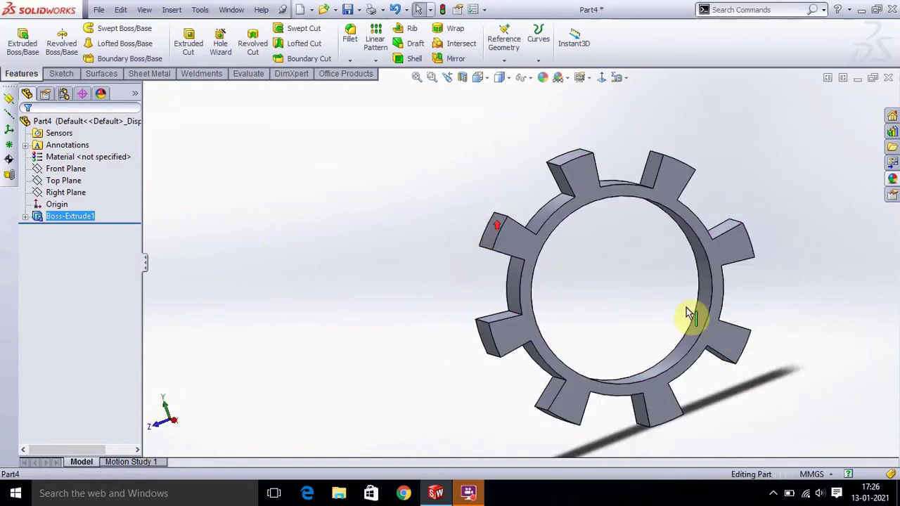
scroll(639, 307, "down", 2)
scroll(638, 297, "up", 2)
- Assign Silicon Rubber from the Rubber category as the ring part's material
left_click(628, 305)
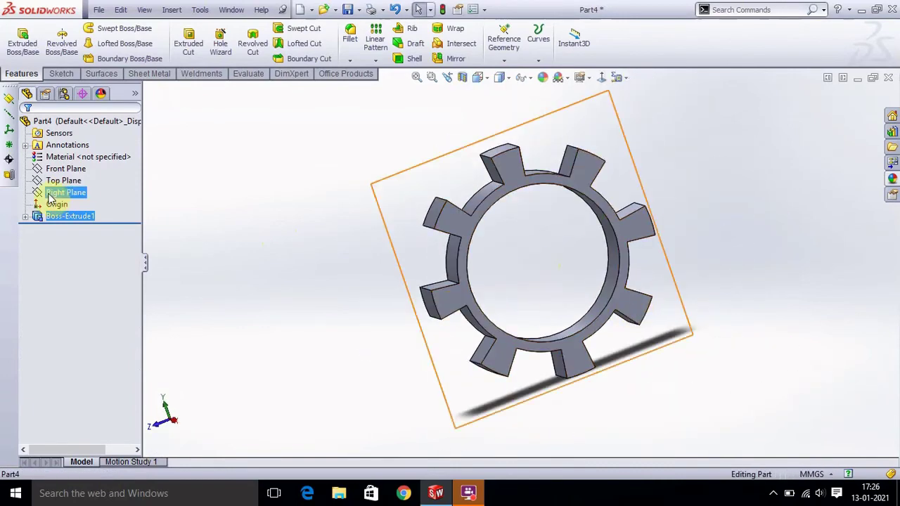
left_click(104, 160)
right_click(104, 161)
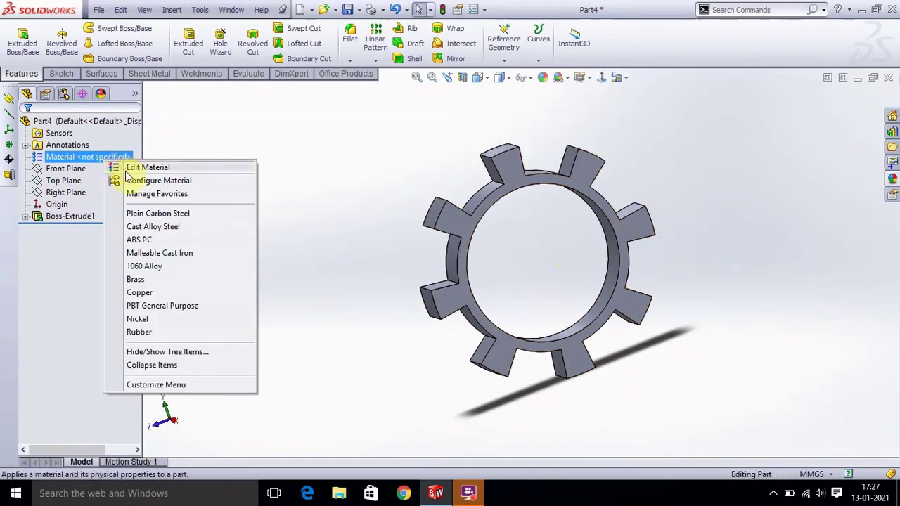
left_click(184, 169)
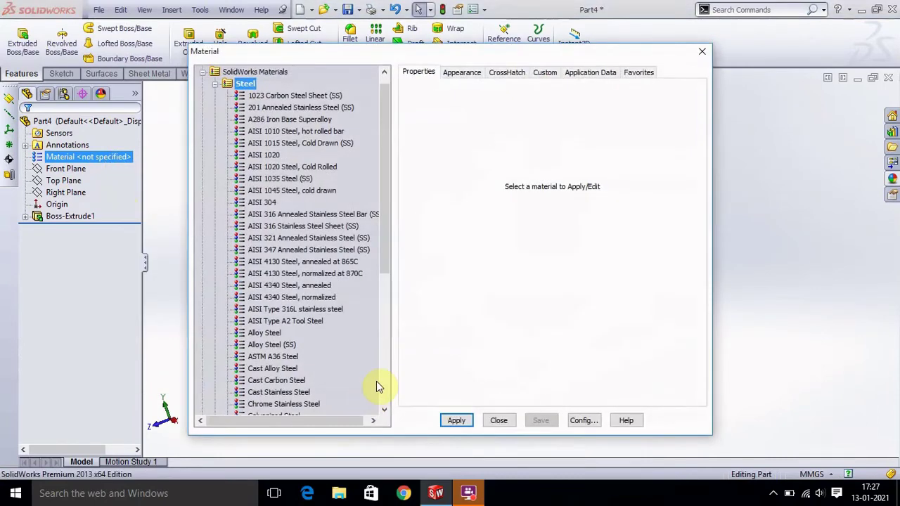
scroll(267, 274, "down", 6)
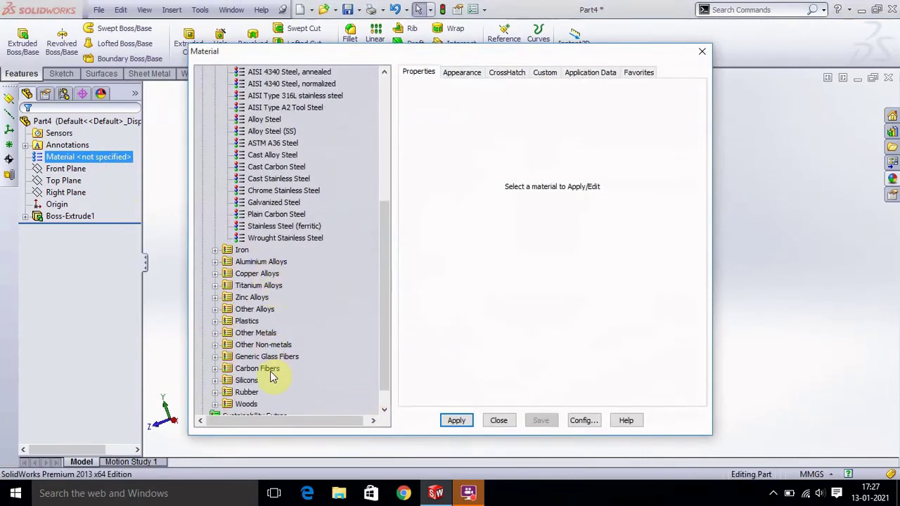
scroll(271, 377, "down", 1)
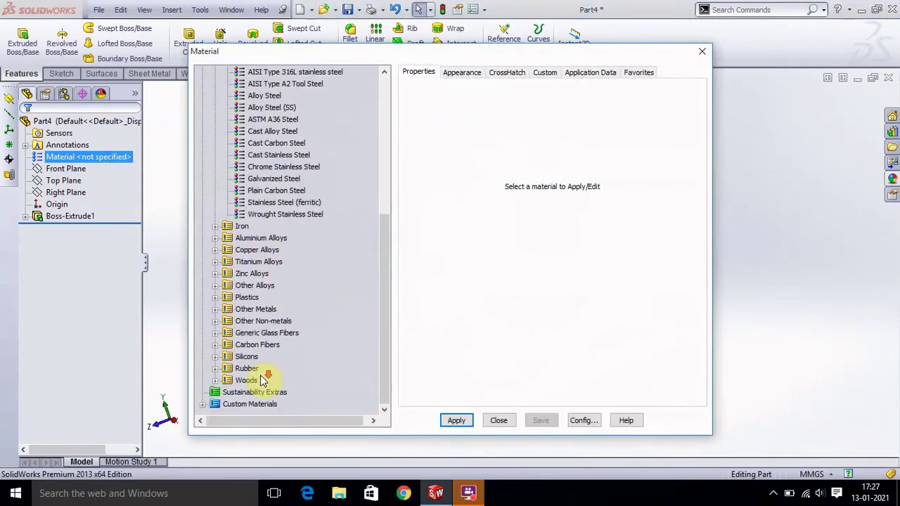
left_click(216, 370)
scroll(291, 360, "down", 1)
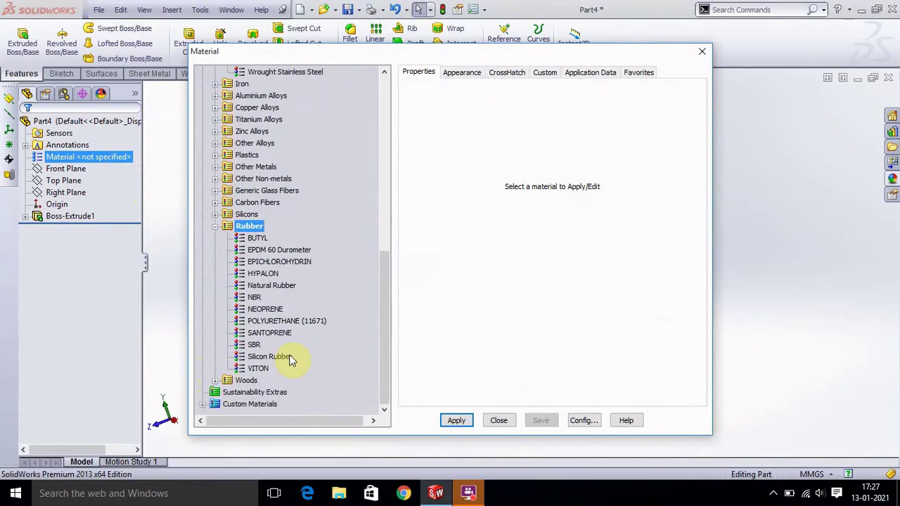
left_click(289, 358)
left_click(450, 422)
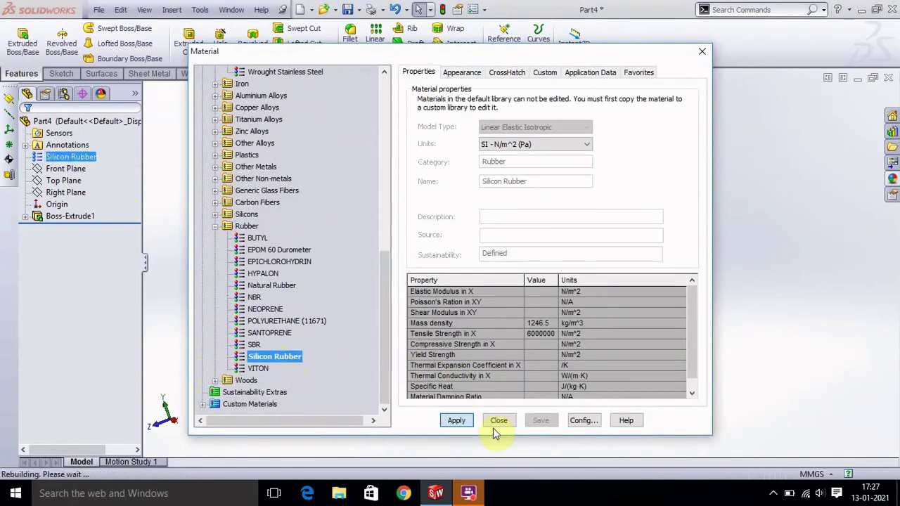
left_click(498, 420)
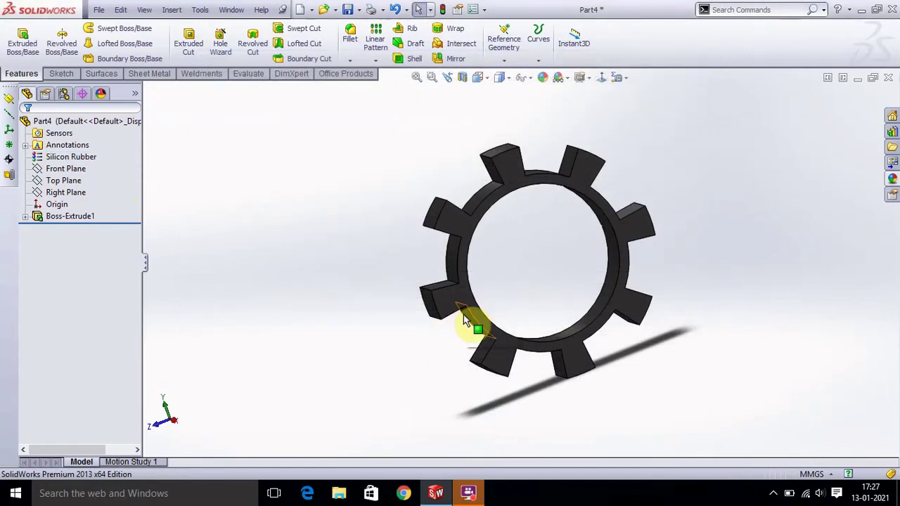
- Save the part as rubber, replacing the existing rubber file
key("ctrl+s")
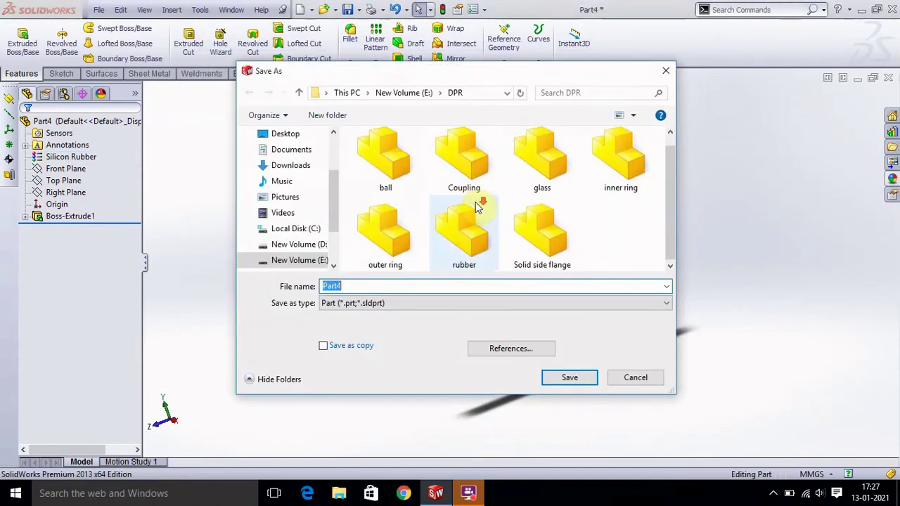
left_click(480, 243)
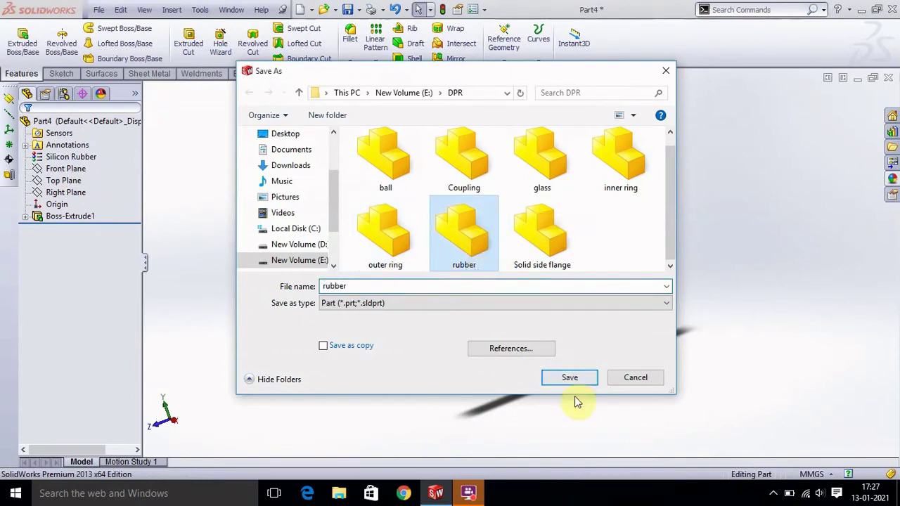
left_click(573, 380)
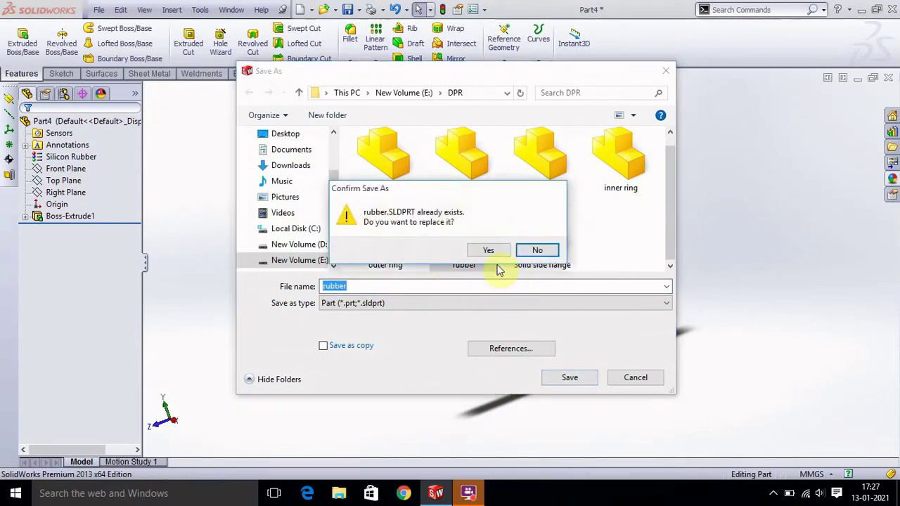
left_click(490, 250)
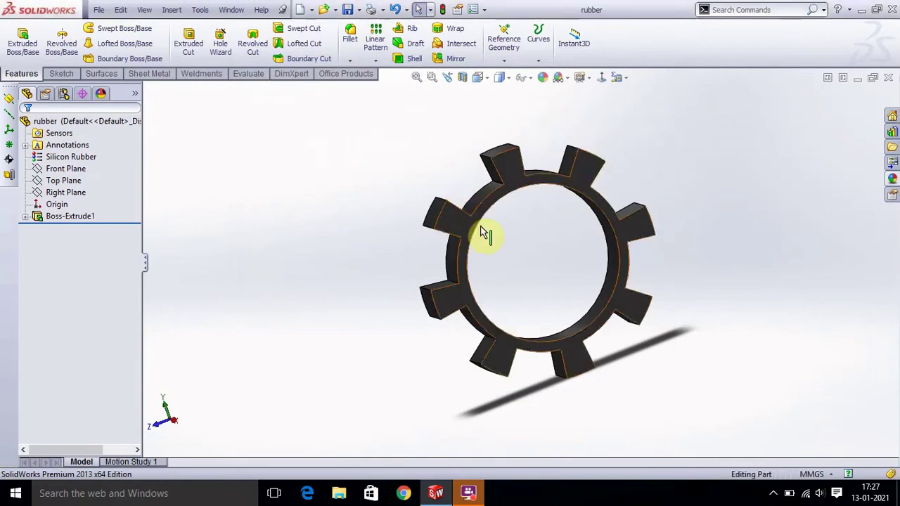
scroll(498, 240, "down", 4)
scroll(498, 241, "up", 4)
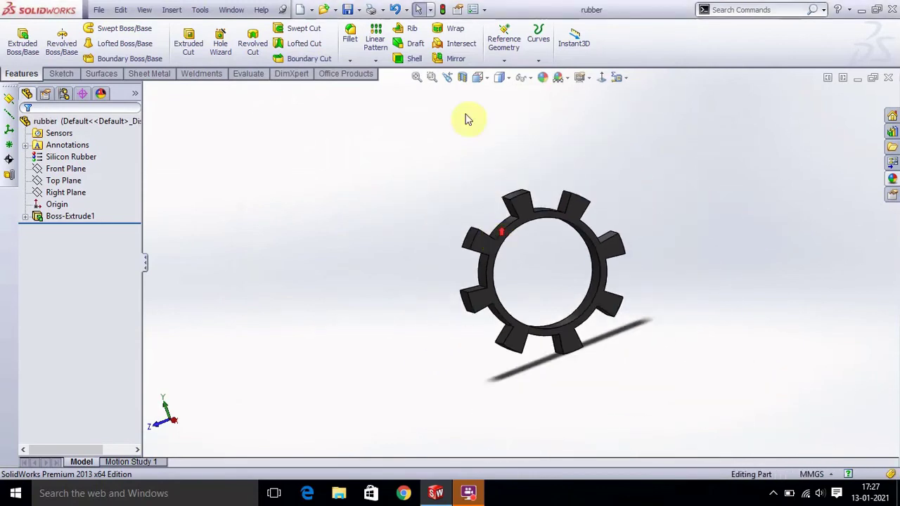
- Create a new empty assembly document
left_click(298, 10)
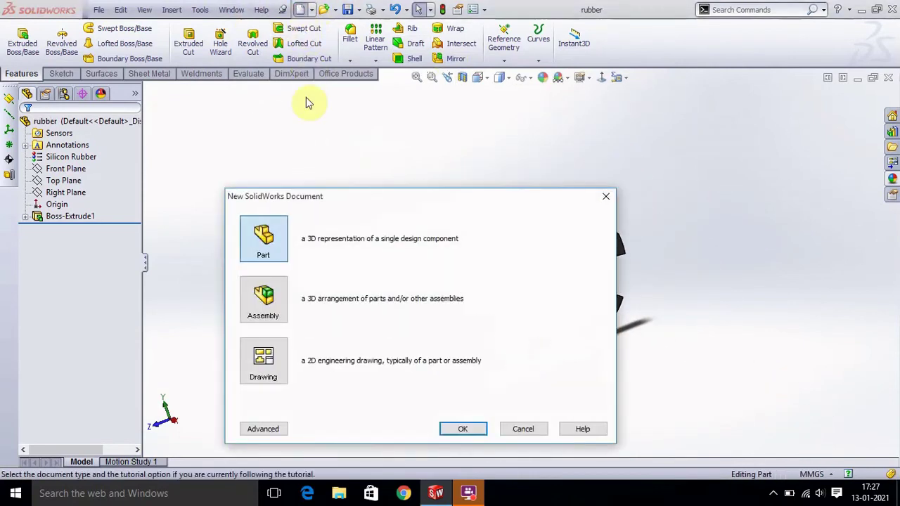
left_click(262, 298)
left_click(478, 429)
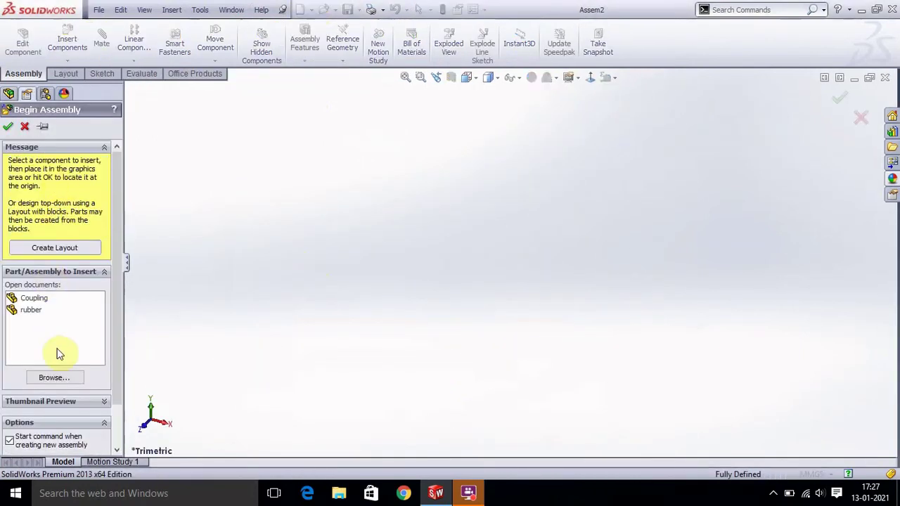
- Insert the Coupling and rubber parts, placing the ring beside the hub
left_click(35, 300)
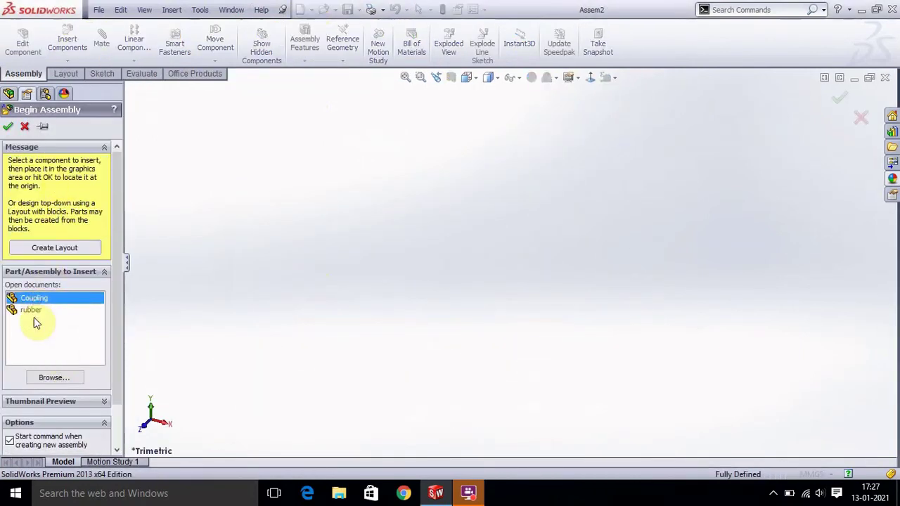
left_click(34, 312, "ctrl")
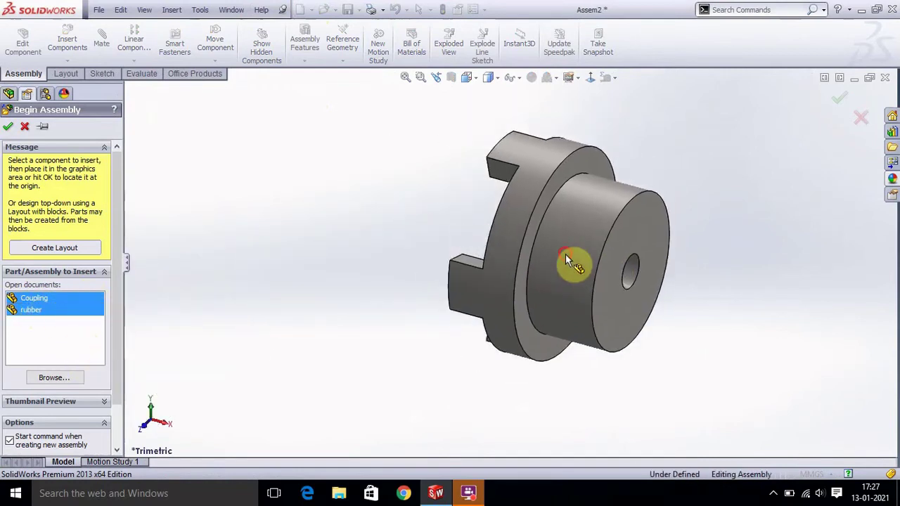
left_click(565, 254)
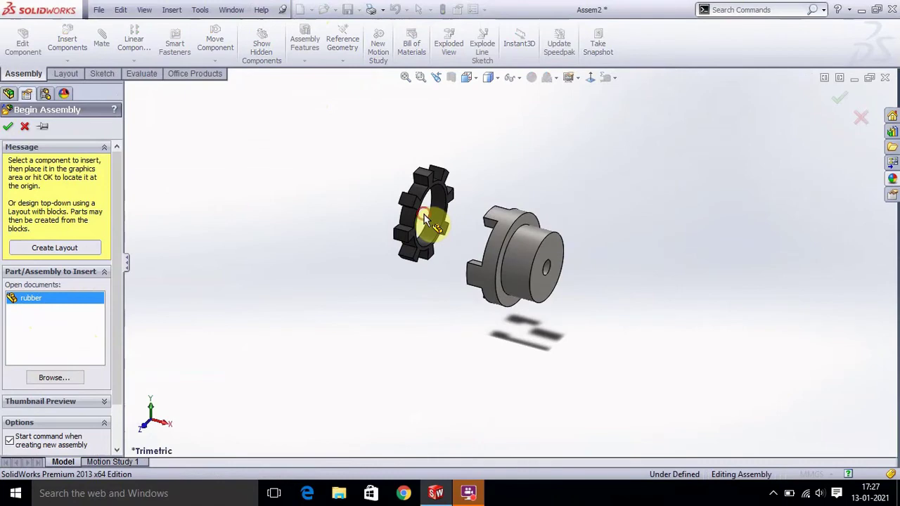
left_click(424, 217)
mouse_move(476, 236)
middle_mouse_down()
mouse_move(507, 264)
mouse_move(466, 235)
middle_mouse_up()
scroll(466, 234, "down", 3)
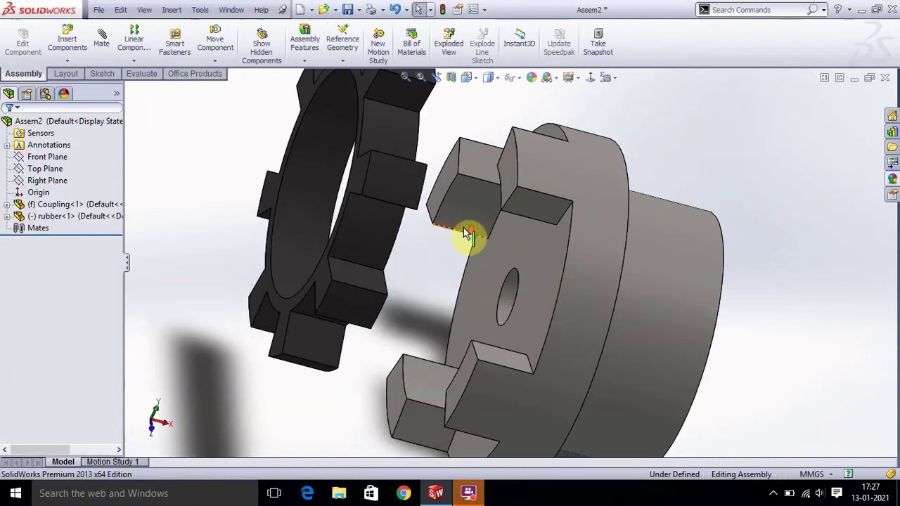
- Mate the ring concentric with the coupling's round face and its tooth coincident with a jaw face
left_click(378, 242)
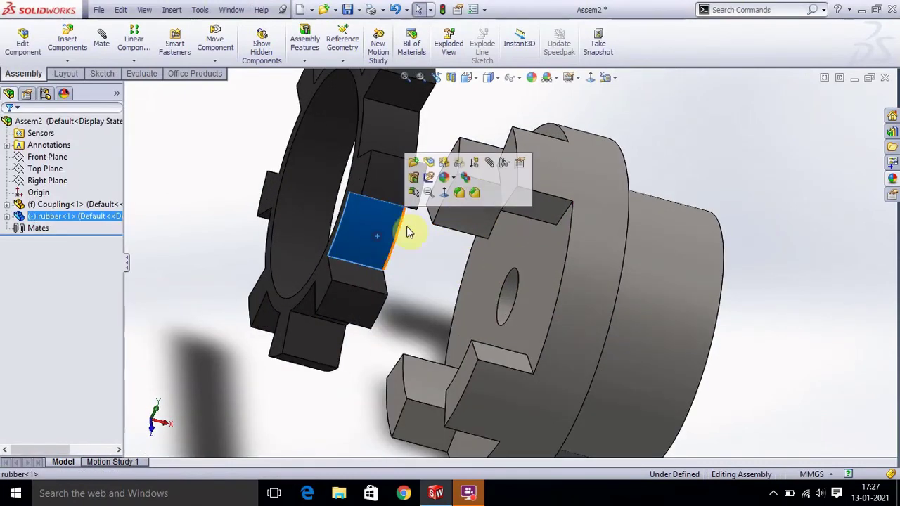
left_click(599, 284)
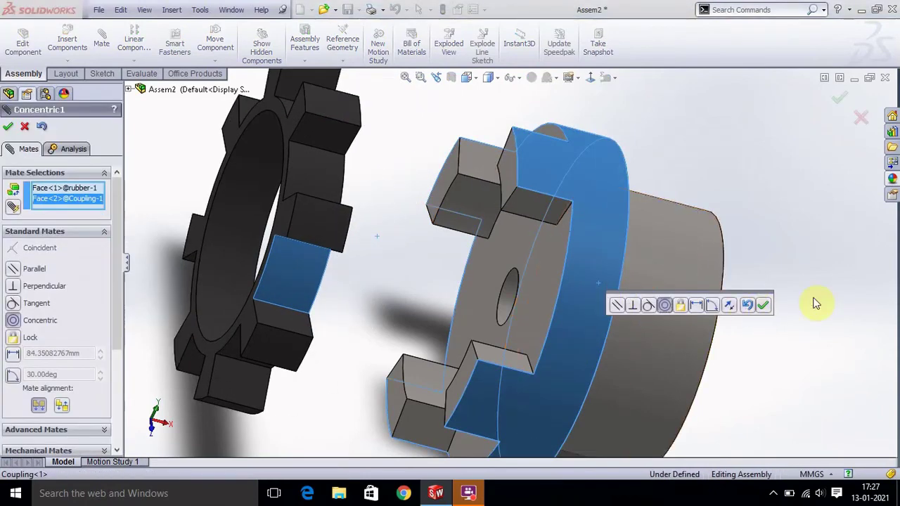
left_click(764, 306)
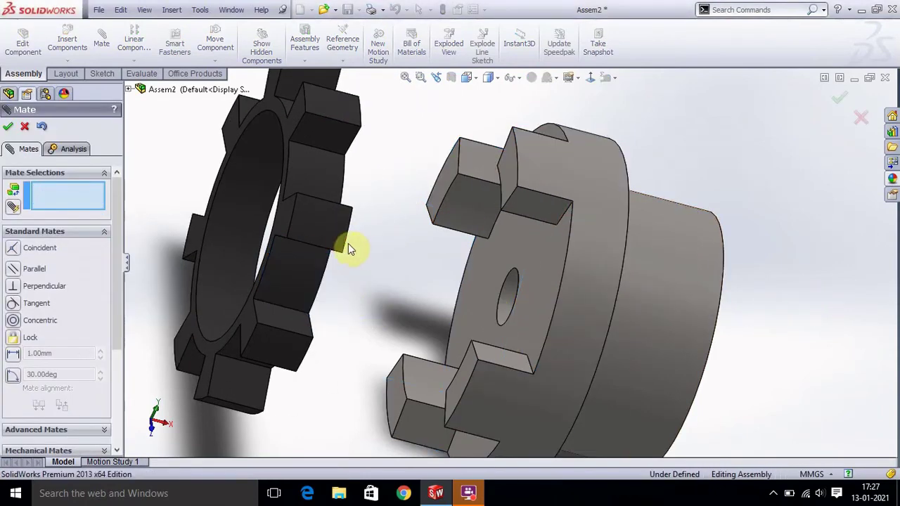
left_click(306, 322)
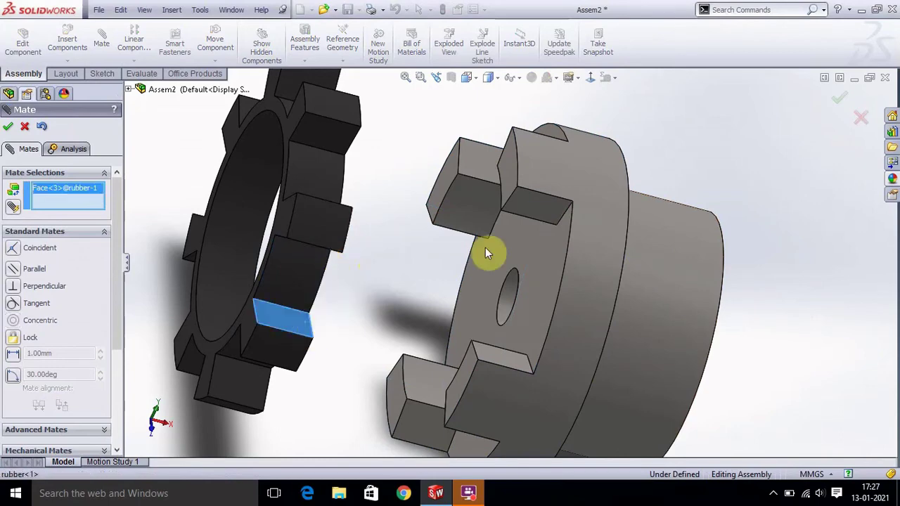
left_click(535, 205)
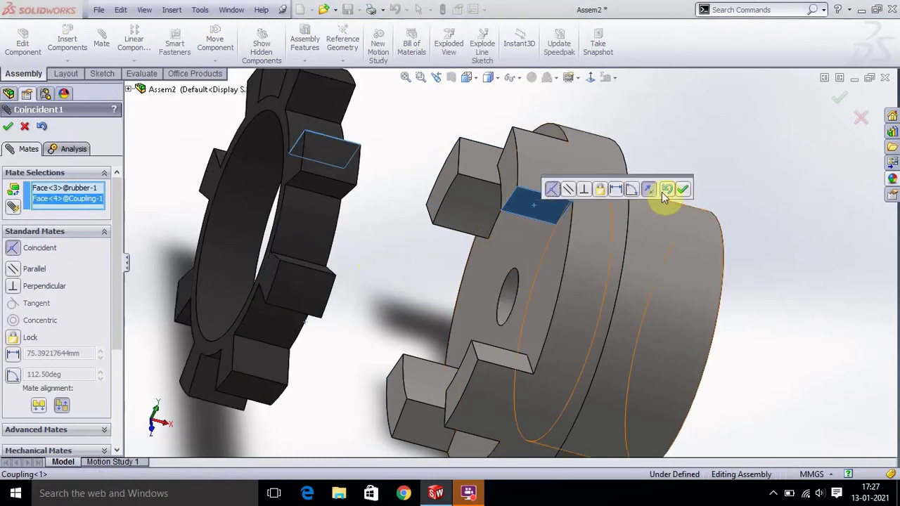
left_click(681, 189)
- Seat the ring's flat face coincident against the coupling face and finish mating
mouse_move(523, 260)
middle_mouse_down()
mouse_move(438, 275)
mouse_move(412, 265)
mouse_move(270, 279)
middle_mouse_up()
scroll(194, 383, "down", 3)
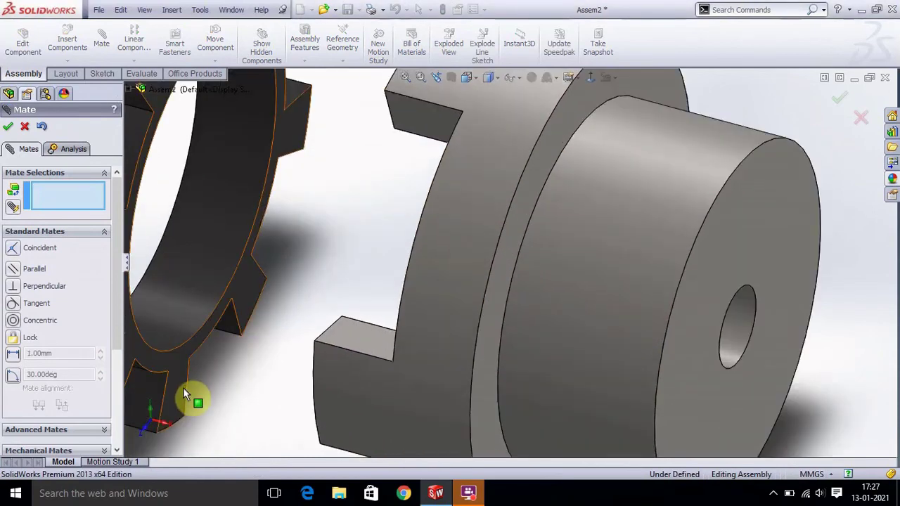
left_click(183, 387)
mouse_move(183, 387)
middle_mouse_down()
mouse_move(354, 360)
mouse_move(430, 369)
mouse_move(426, 324)
middle_mouse_up()
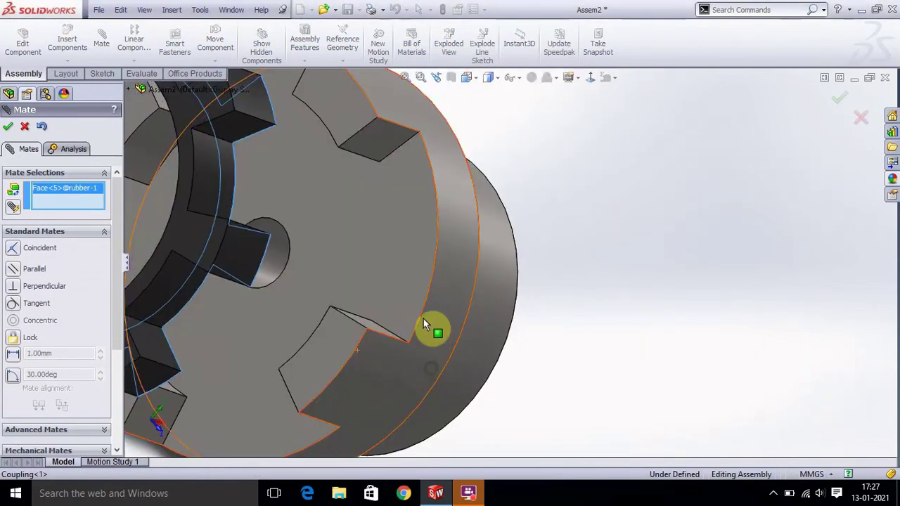
left_click(406, 299)
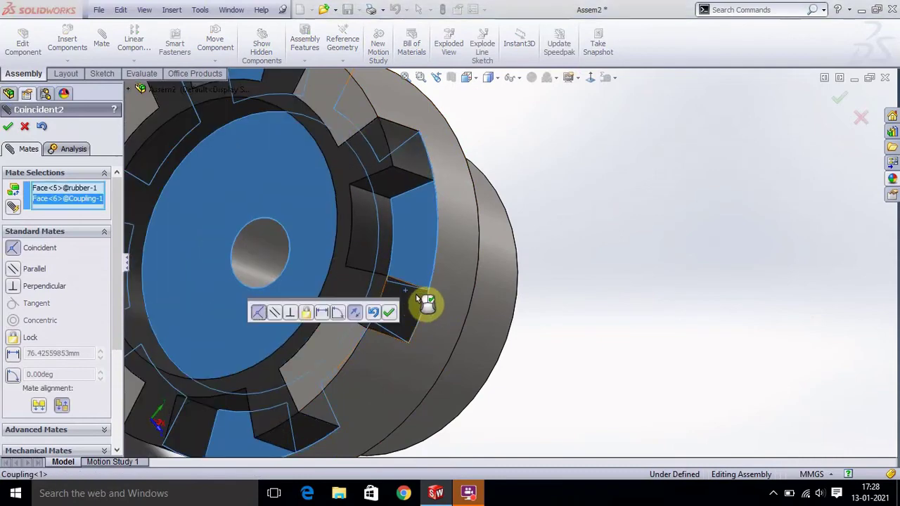
left_click(386, 312)
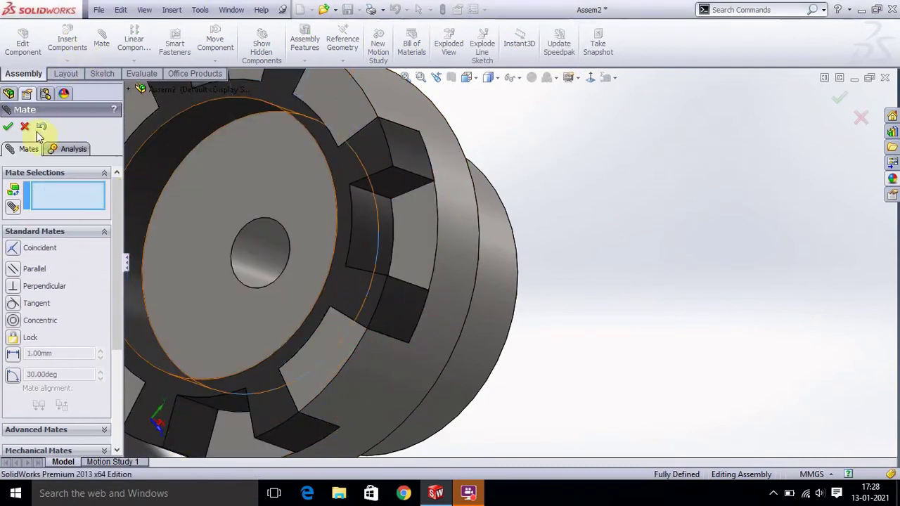
left_click(8, 127)
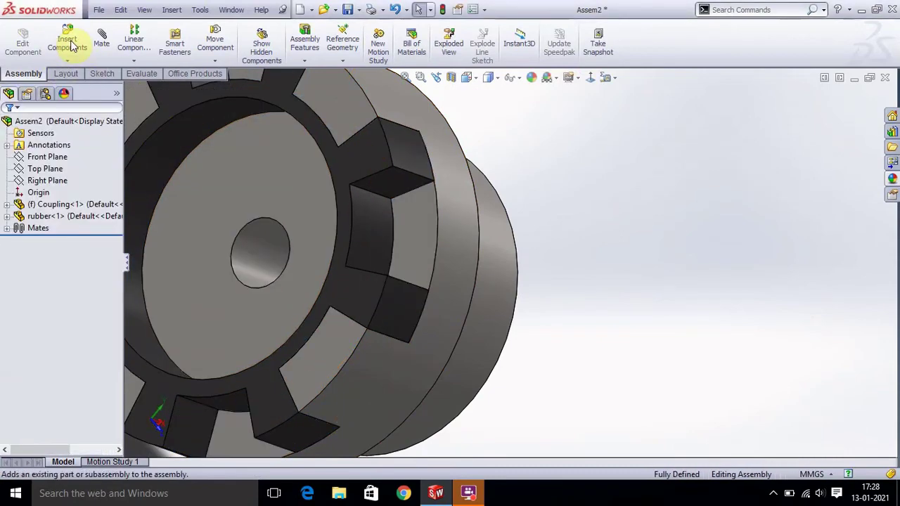
- Insert a second copy of the Coupling part into the assembly
scroll(389, 271, "up", 3)
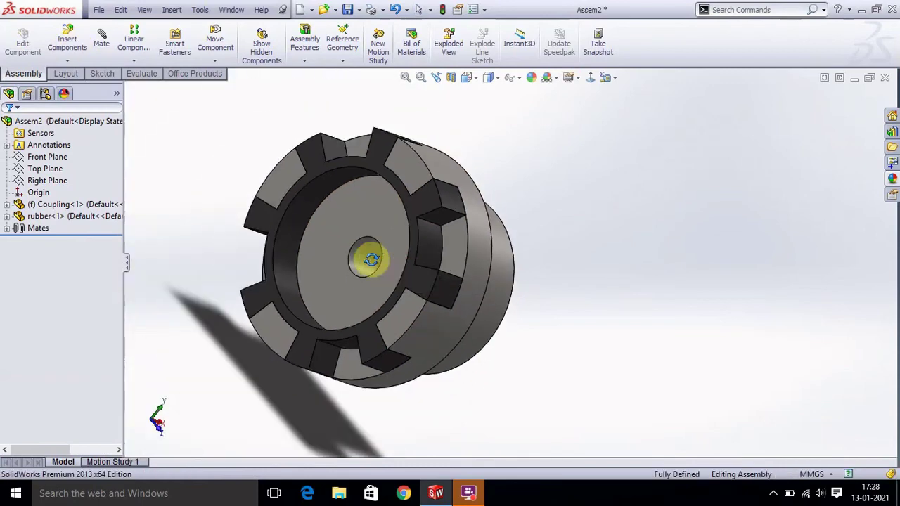
mouse_move(375, 225)
middle_mouse_down()
mouse_move(326, 272)
mouse_move(352, 241)
middle_mouse_up()
scroll(408, 287, "down", 3)
left_click(396, 273)
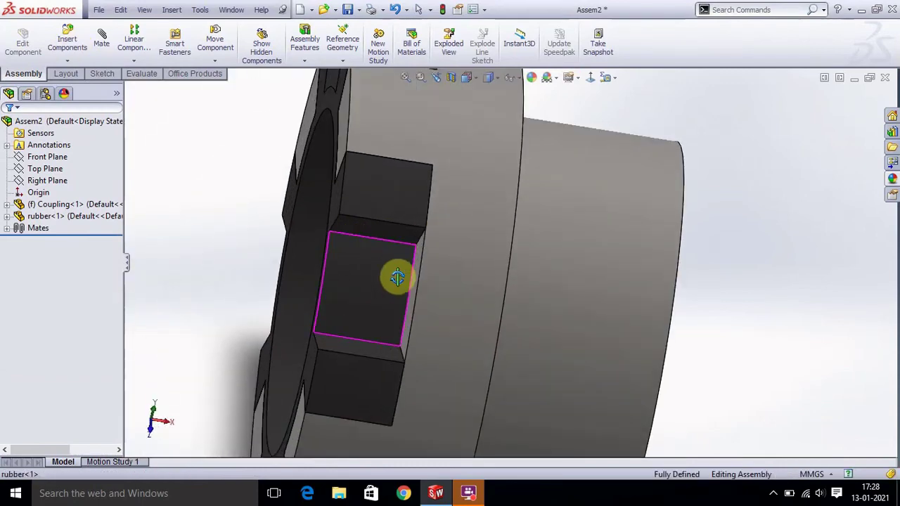
left_click(67, 39)
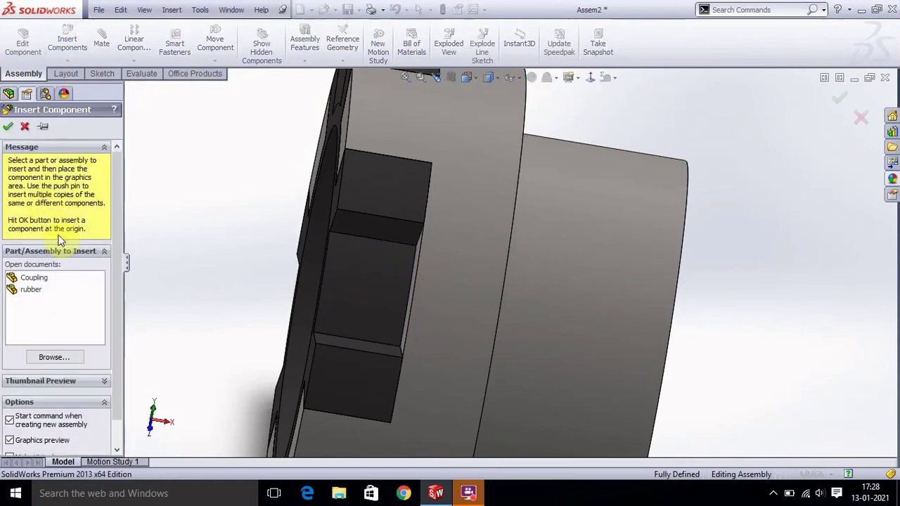
left_click(49, 280)
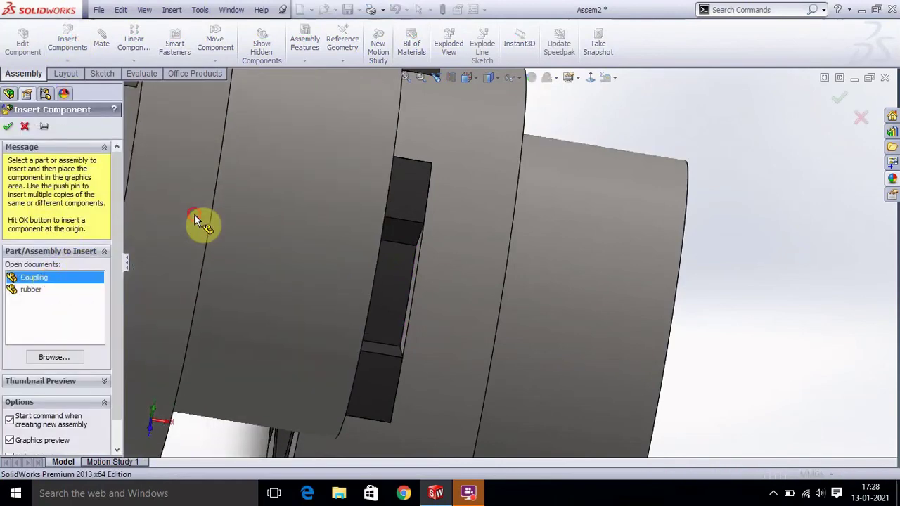
left_click(194, 214)
left_click(351, 297)
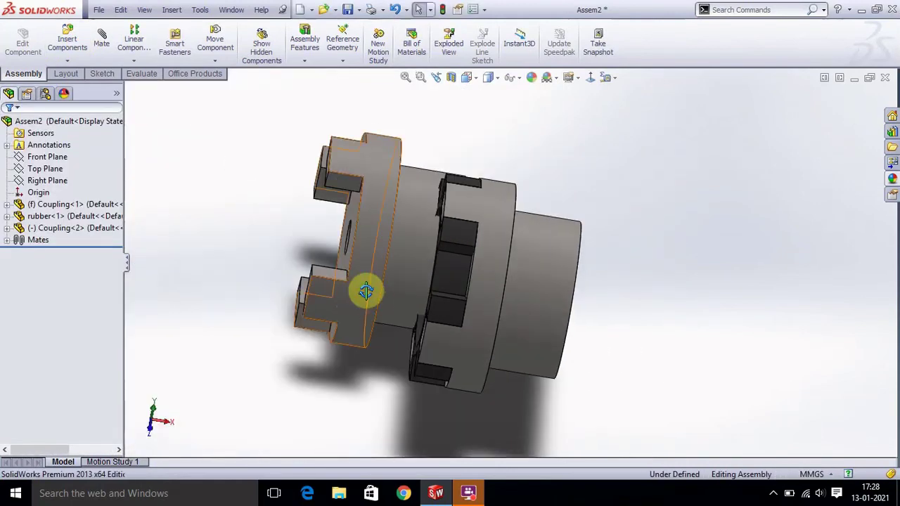
- Rotate the second coupling so its jaws face the rubber spider
left_click(215, 60)
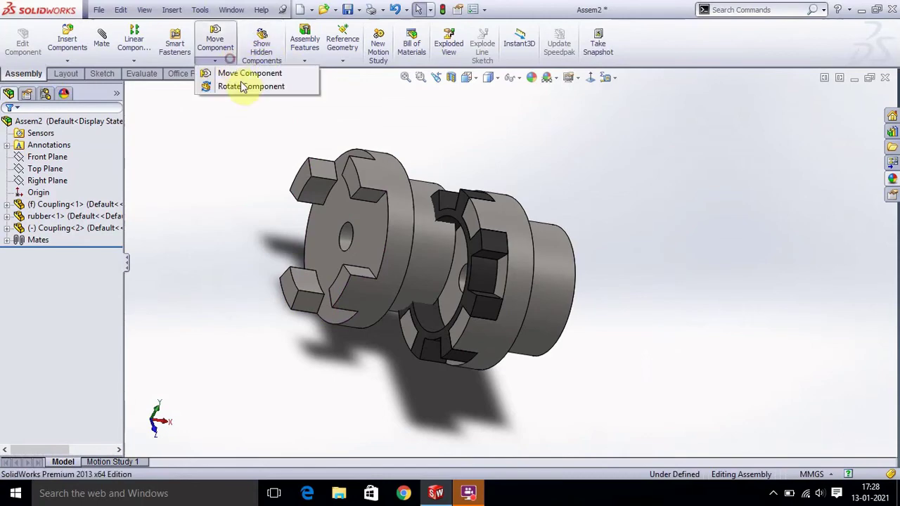
left_click(235, 85)
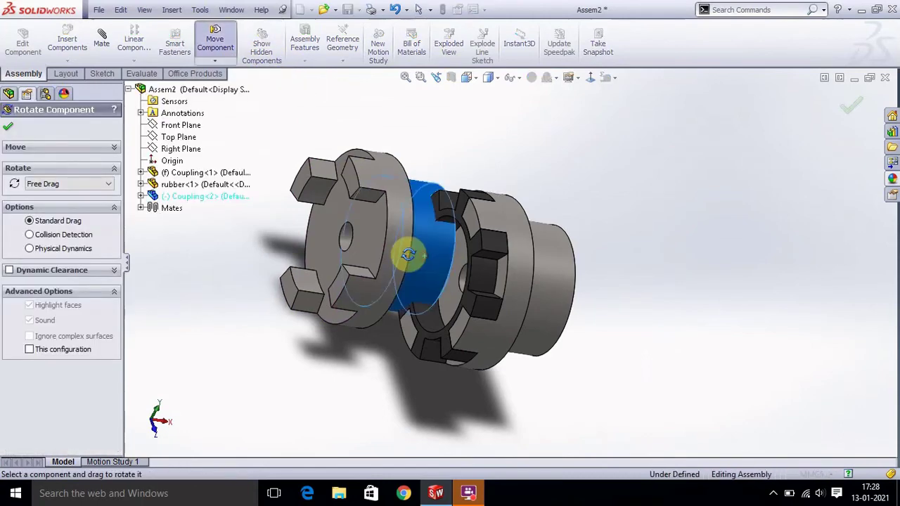
mouse_move(412, 251)
left_mouse_down()
mouse_move(222, 177)
mouse_move(245, 193)
left_mouse_up()
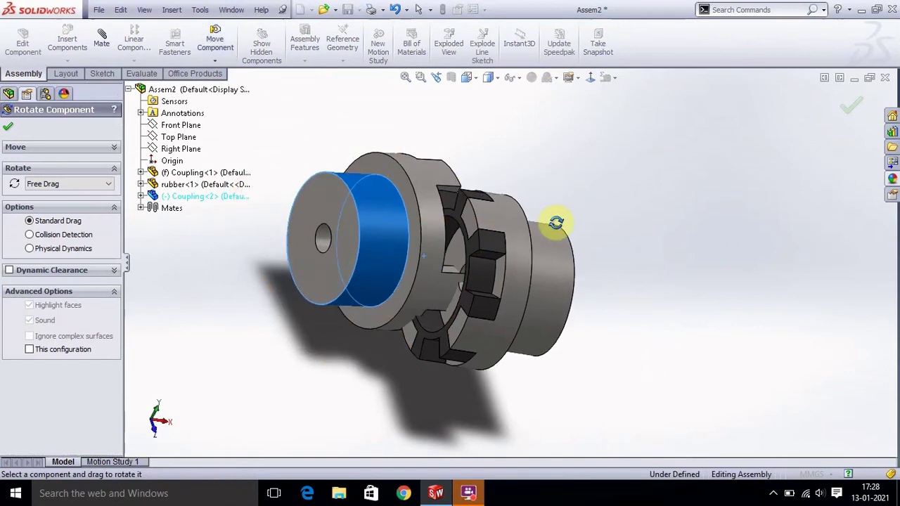
mouse_move(555, 221)
middle_mouse_down()
mouse_move(469, 175)
mouse_move(740, 246)
middle_mouse_up()
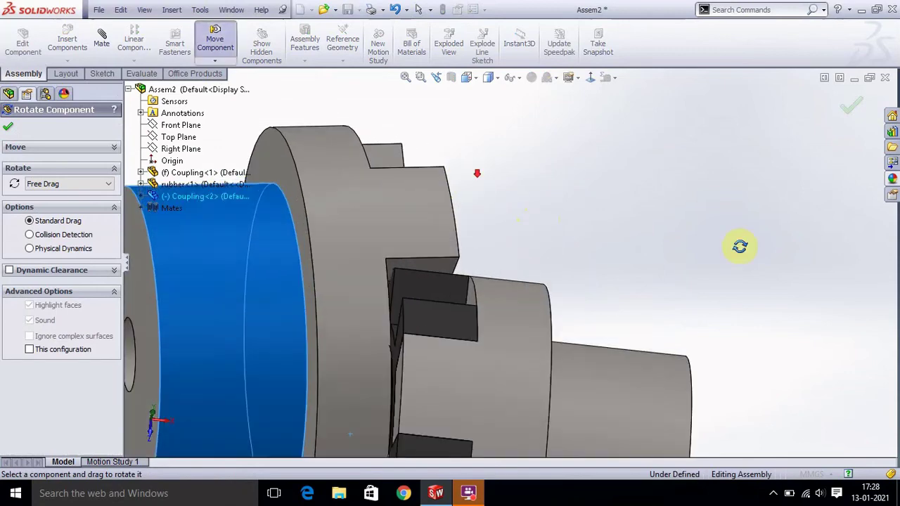
left_click(849, 112)
scroll(465, 270, "up", 5)
mouse_move(465, 270)
middle_mouse_down()
mouse_move(446, 321)
mouse_move(445, 266)
middle_mouse_up()
left_click(437, 235)
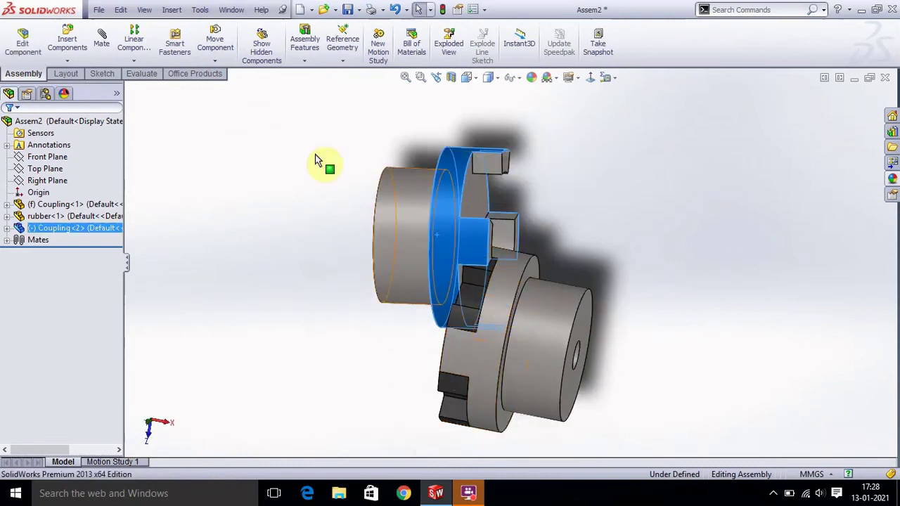
- Mate the second hub concentric with the first and its jaw face coincident with the spider
left_click(102, 44)
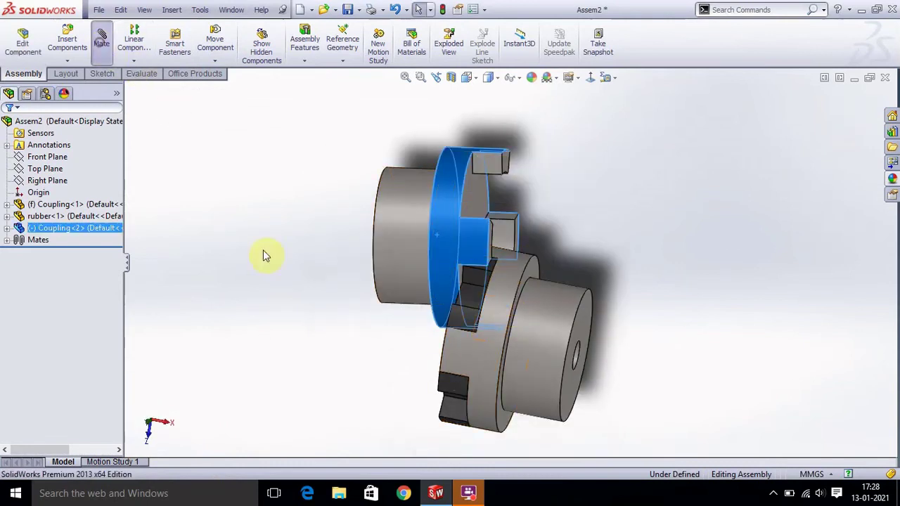
left_click(488, 342)
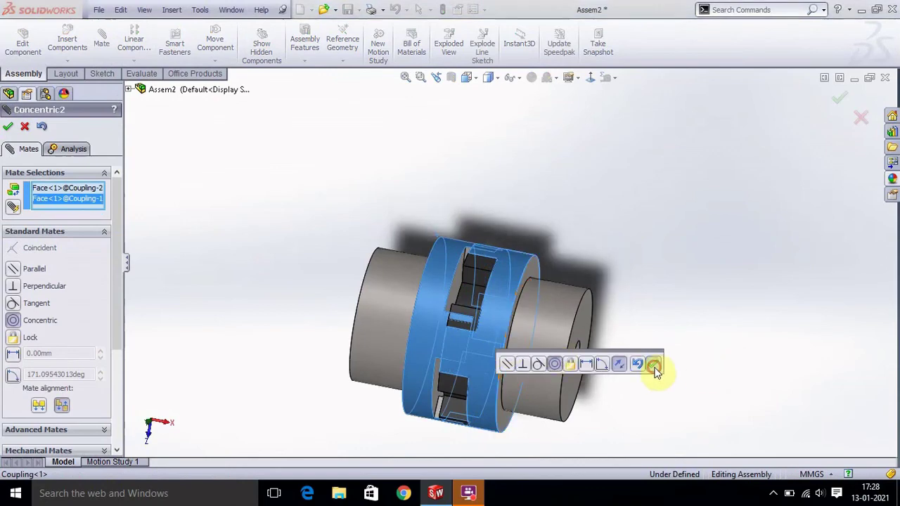
left_click(654, 364)
scroll(492, 339, "down", 3)
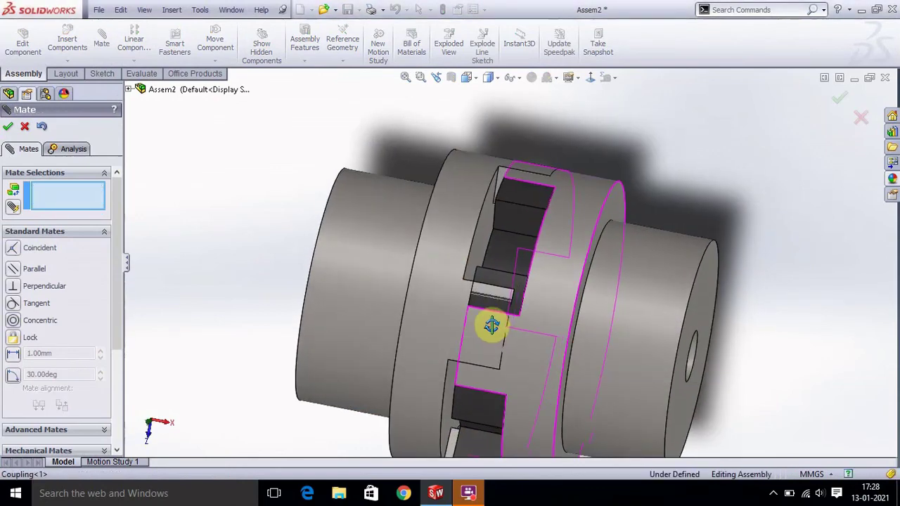
mouse_move(491, 325)
middle_mouse_down()
mouse_move(478, 440)
mouse_move(486, 295)
middle_mouse_up()
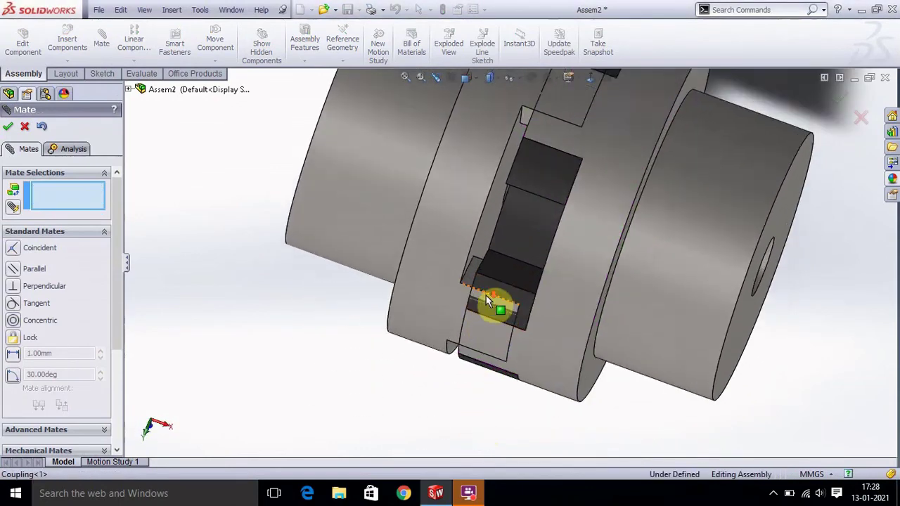
scroll(465, 241, "down", 3)
left_click(466, 239)
scroll(526, 238, "up", 2)
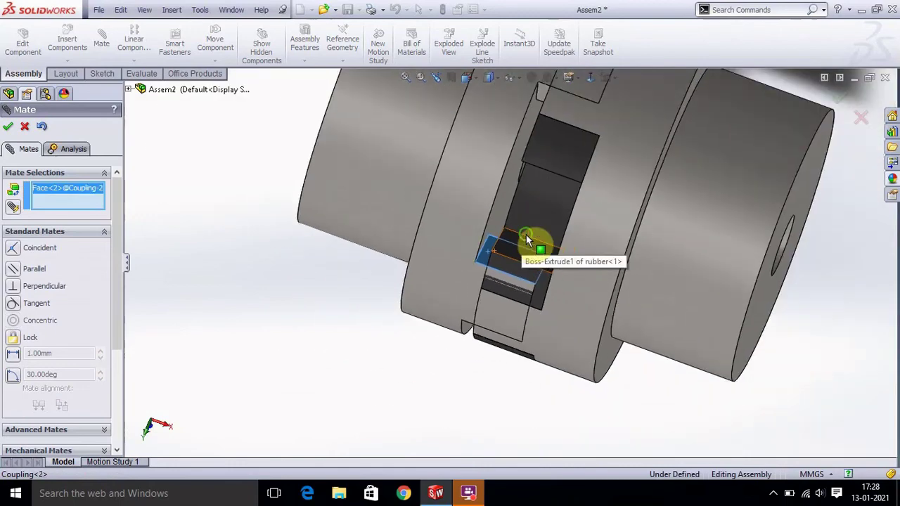
middle_click_drag(528, 239, 547, 169)
left_click(547, 168)
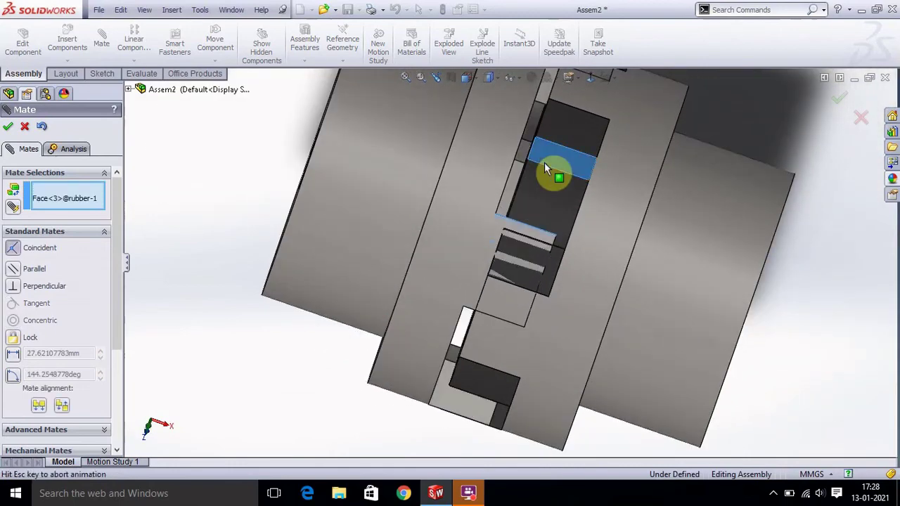
left_click(486, 264)
- Add a coincident mate between the second coupling's jaw side face and the first coupling
scroll(469, 248, "up", 3)
scroll(485, 232, "down", 2)
scroll(496, 207, "down", 2)
left_click(501, 199)
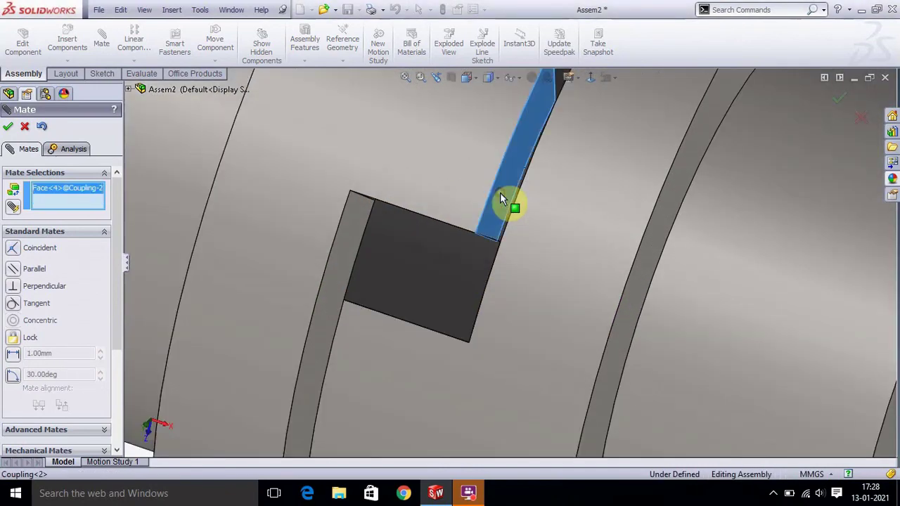
middle_click_drag(518, 217, 548, 263)
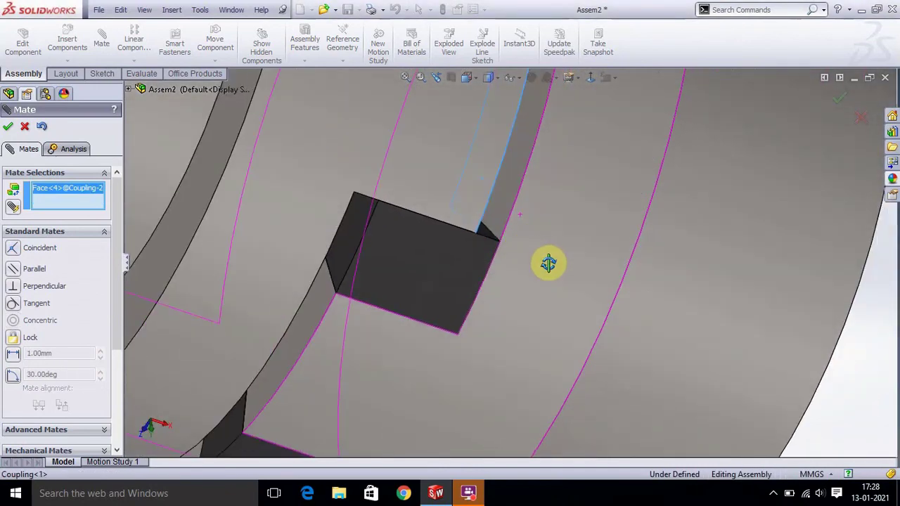
left_click(501, 207)
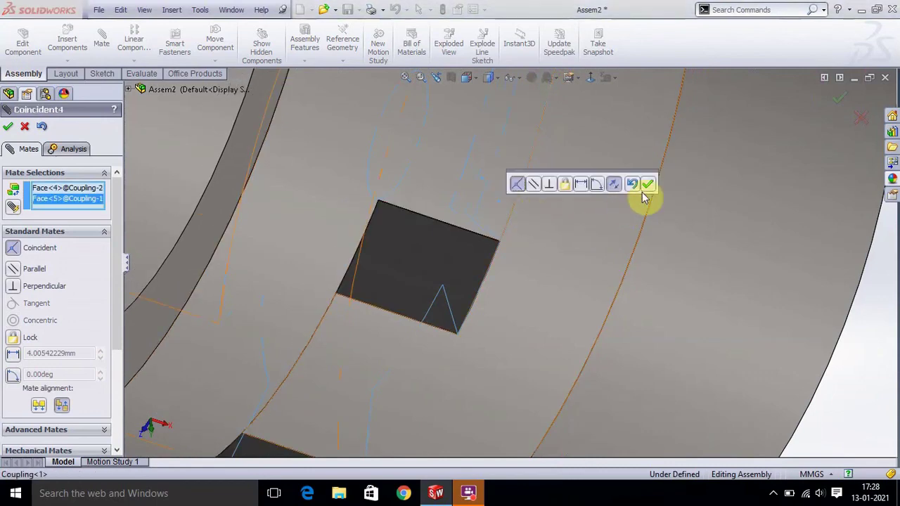
left_click(647, 186)
scroll(597, 274, "up", 5)
scroll(492, 296, "up", 2)
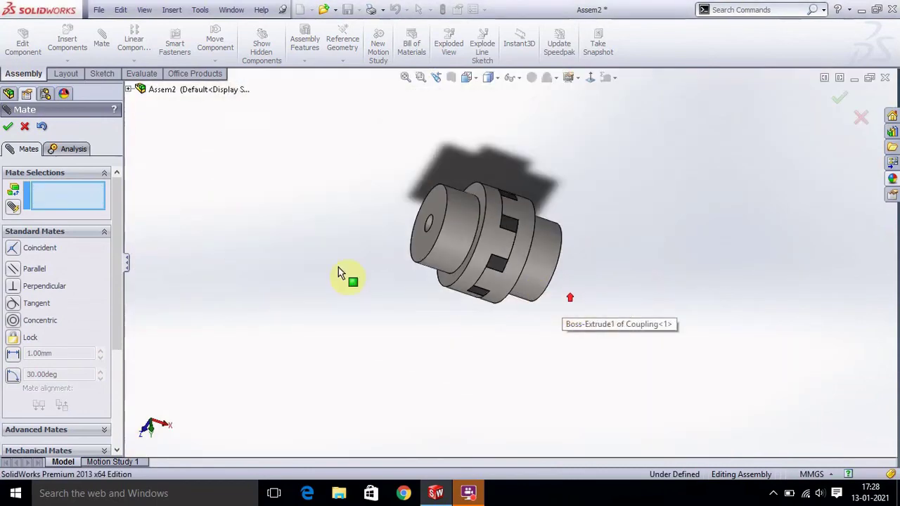
left_click(7, 131)
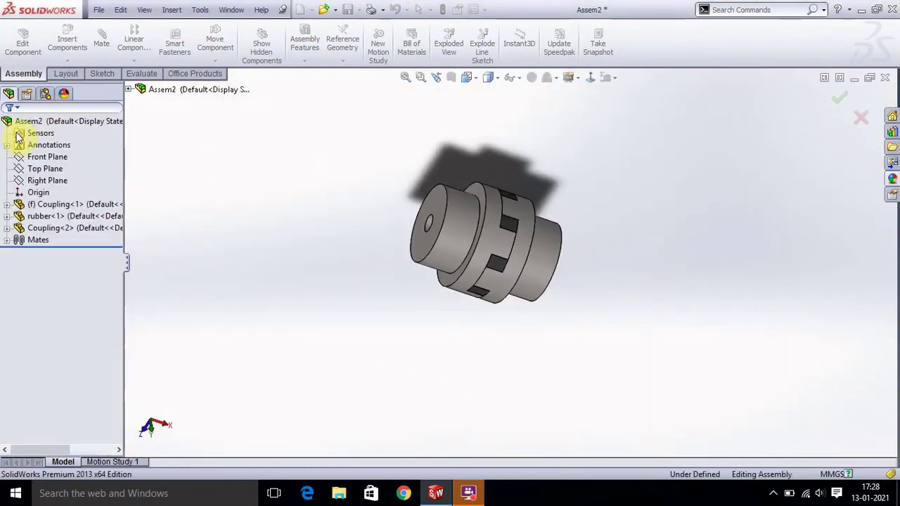
- Display the finished jaw coupling in Isometric view after zooming and orbiting to inspect it
left_click(468, 79)
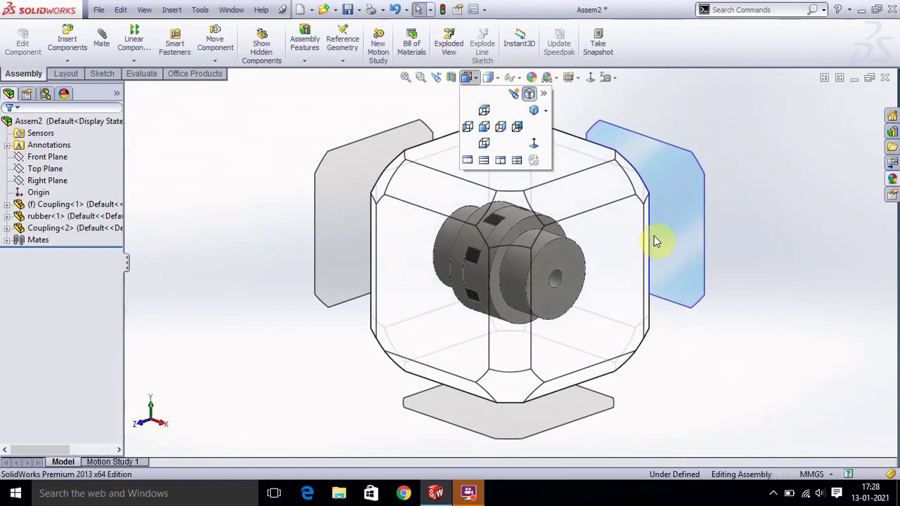
left_click(776, 246)
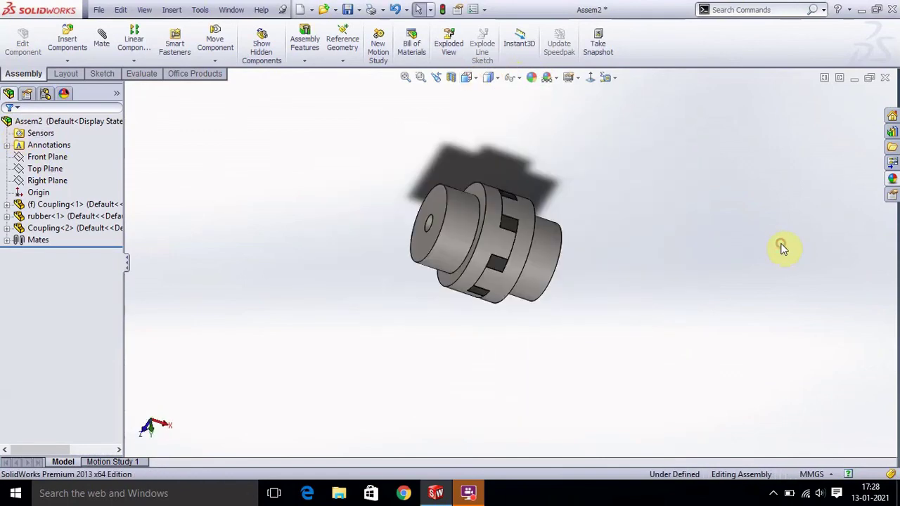
left_click(470, 79)
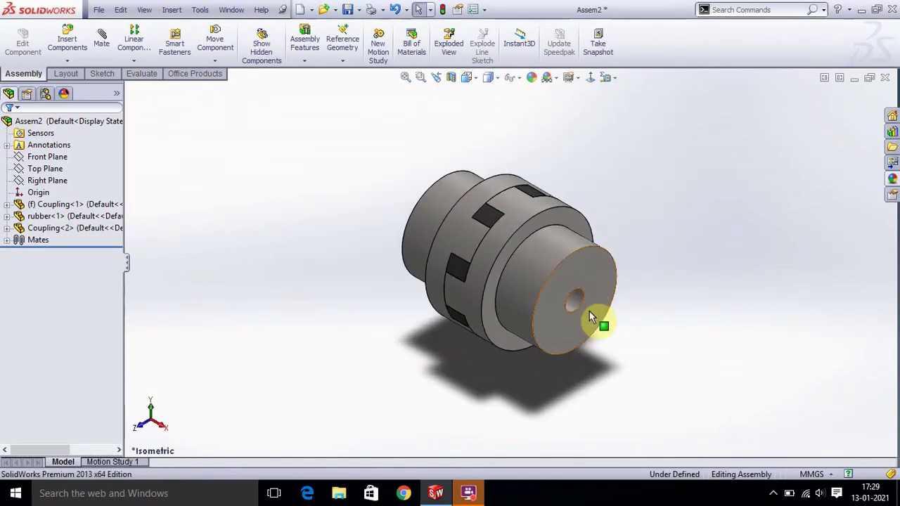
scroll(591, 317, "down", 2)
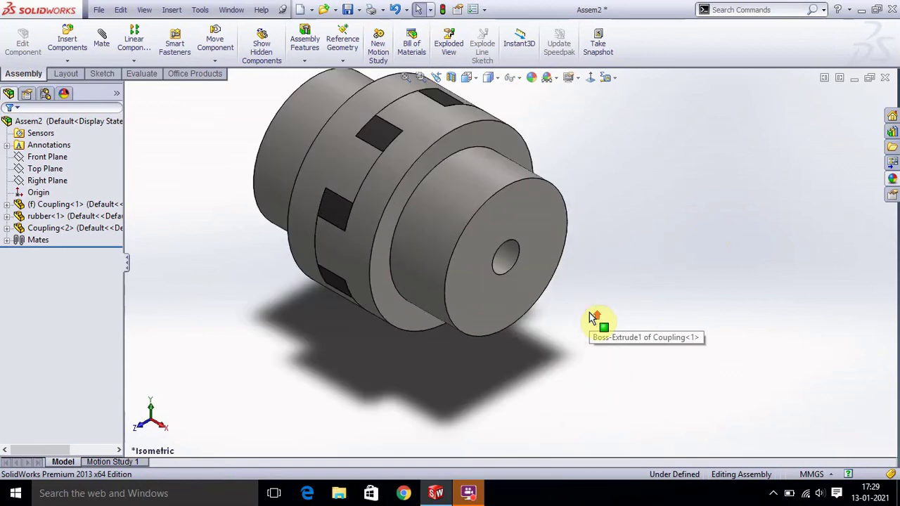
scroll(506, 247, "up", 4)
scroll(492, 234, "down", 2)
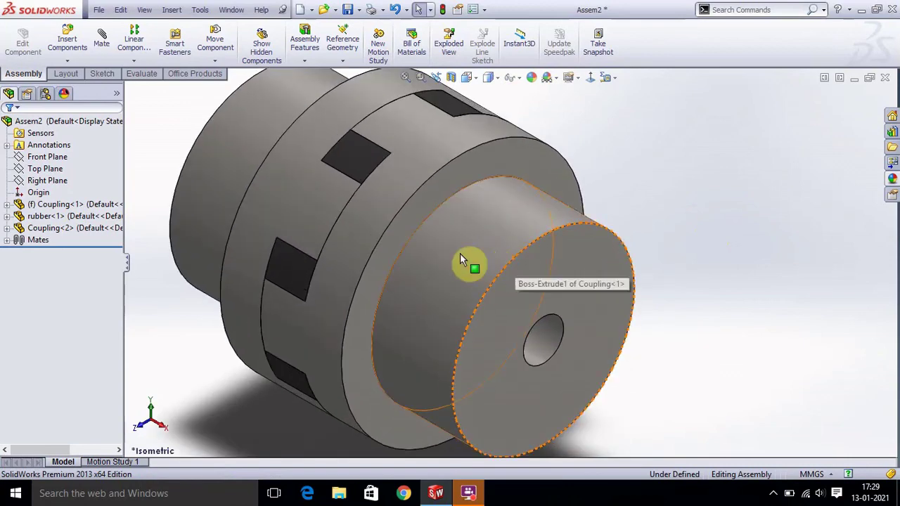
scroll(422, 239, "up", 5)
scroll(427, 212, "down", 3)
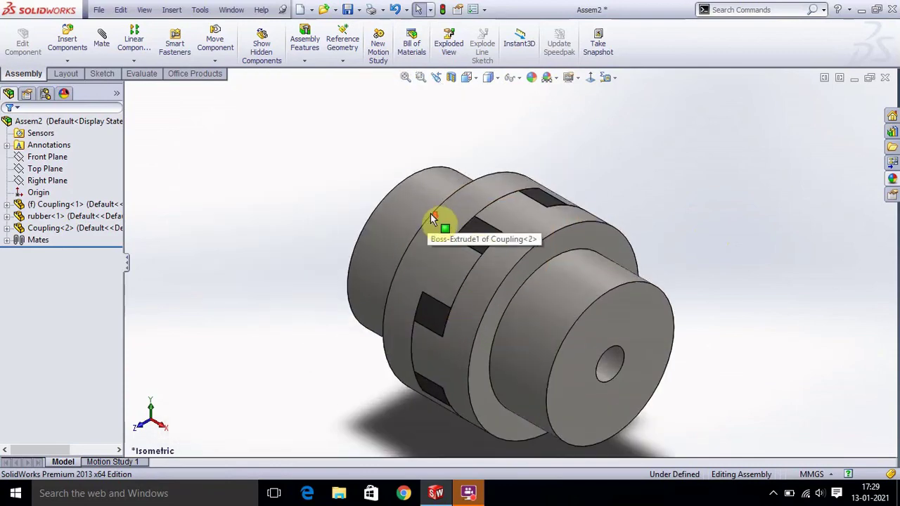
mouse_move(548, 277)
middle_mouse_down()
mouse_move(659, 260)
mouse_move(625, 301)
mouse_move(542, 277)
mouse_move(538, 217)
mouse_move(559, 315)
mouse_move(524, 254)
middle_mouse_up()
left_click(468, 80)
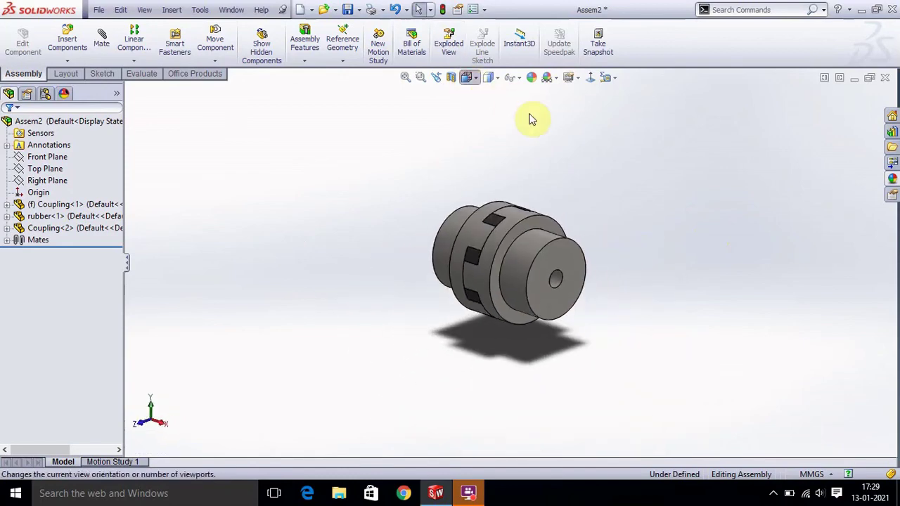
left_click(530, 113)
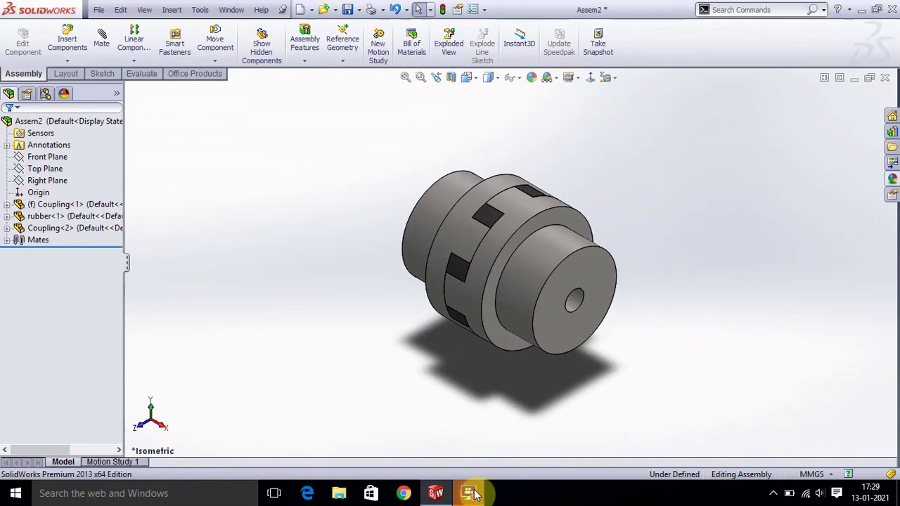
mouse_move(469, 493)
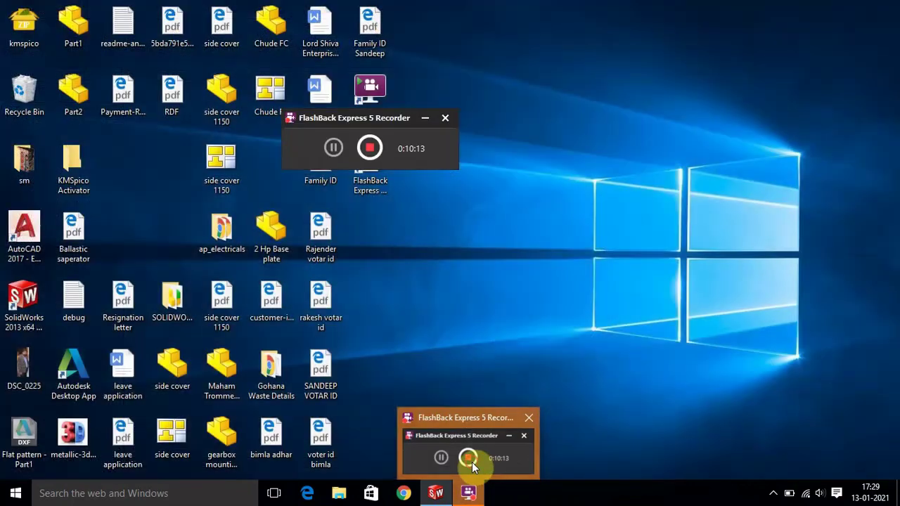
- Restore the FlashBack Express recorder's control window from the taskbar
left_click(472, 462)
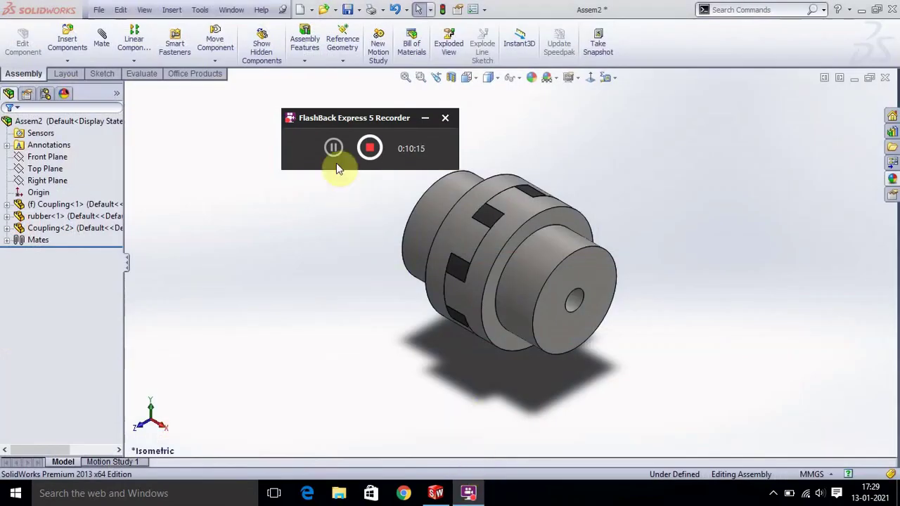